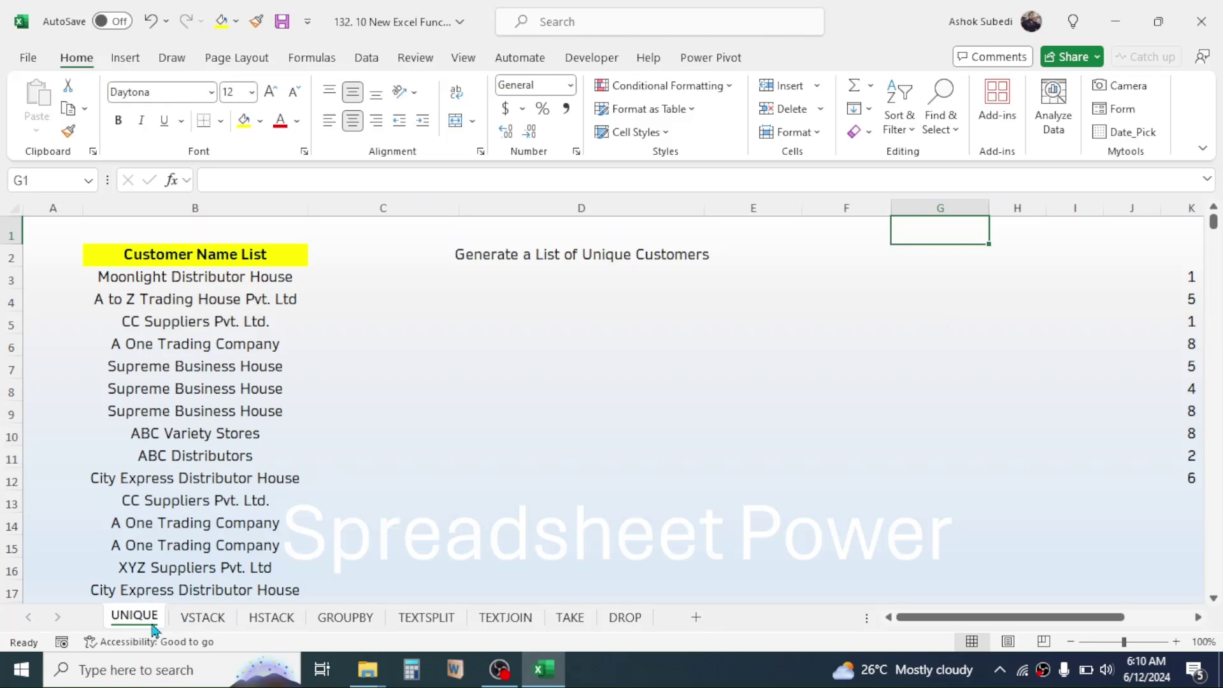
Look through the worksheets from VSTACK to DROP and return to the UNIQUE sheet.
click(195, 617)
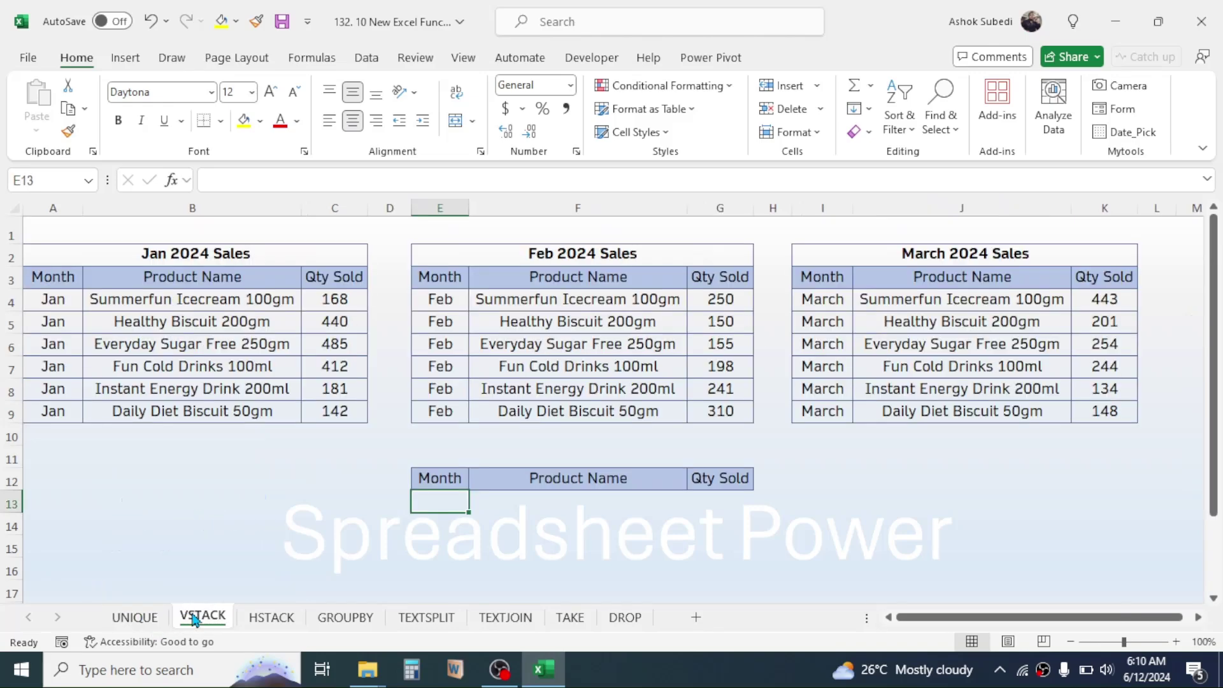
click(272, 621)
click(342, 623)
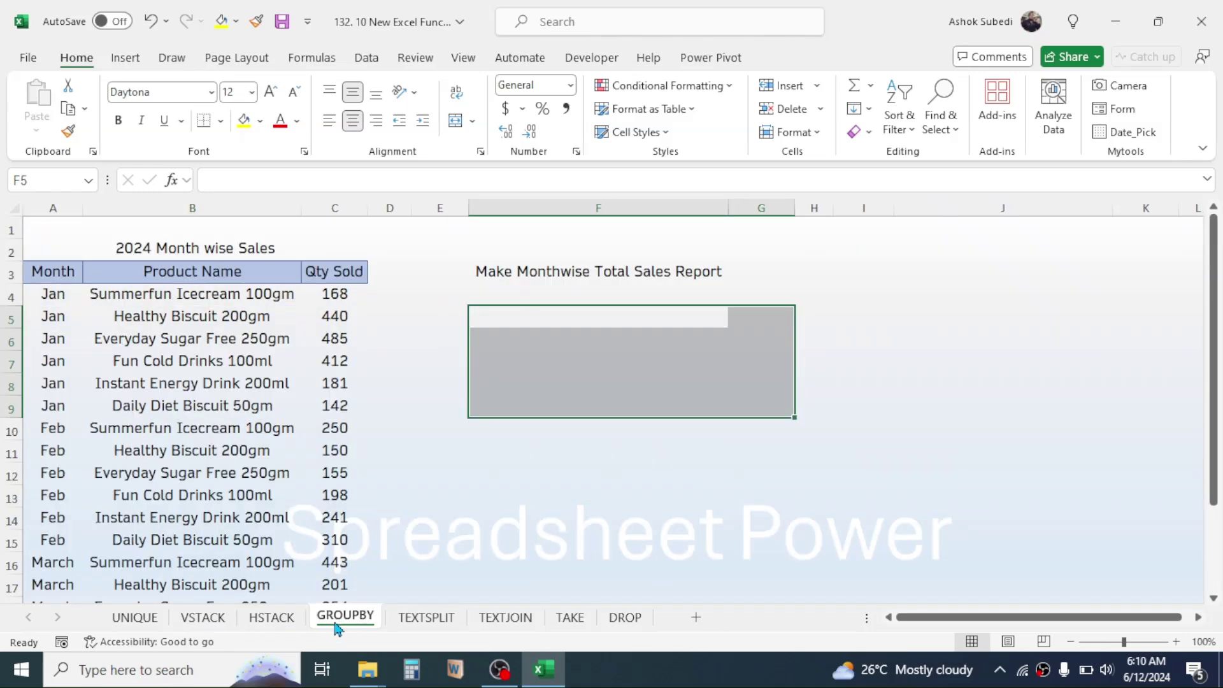
click(426, 620)
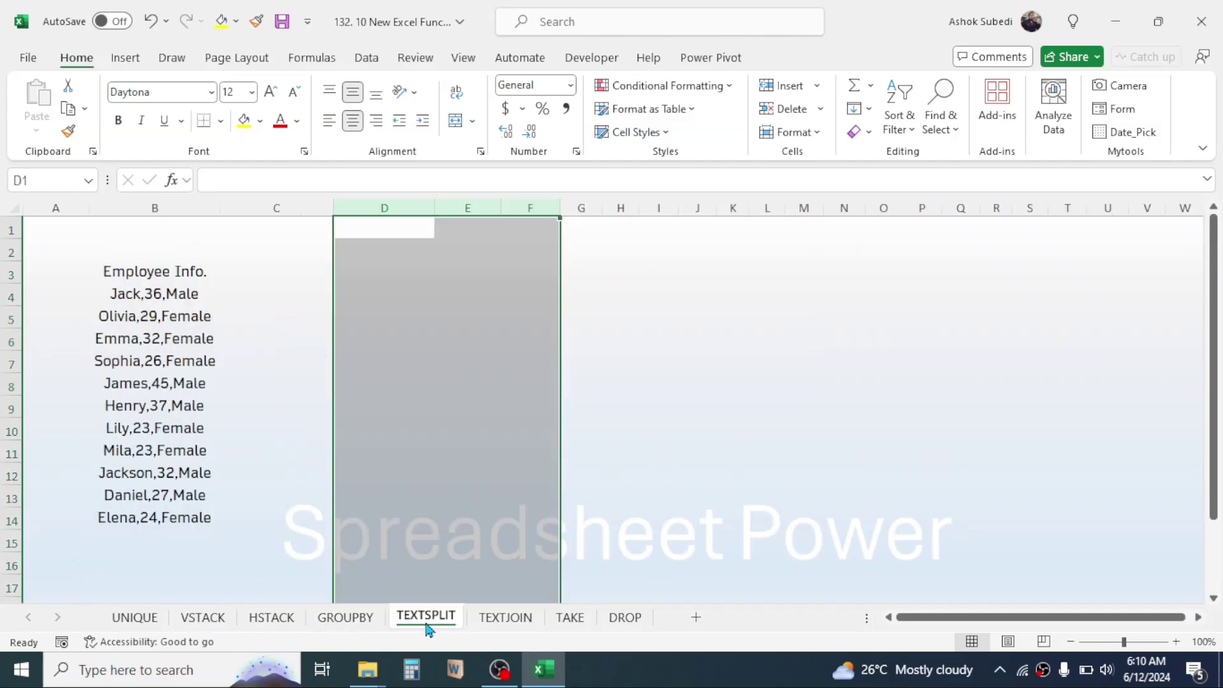
click(517, 623)
click(570, 621)
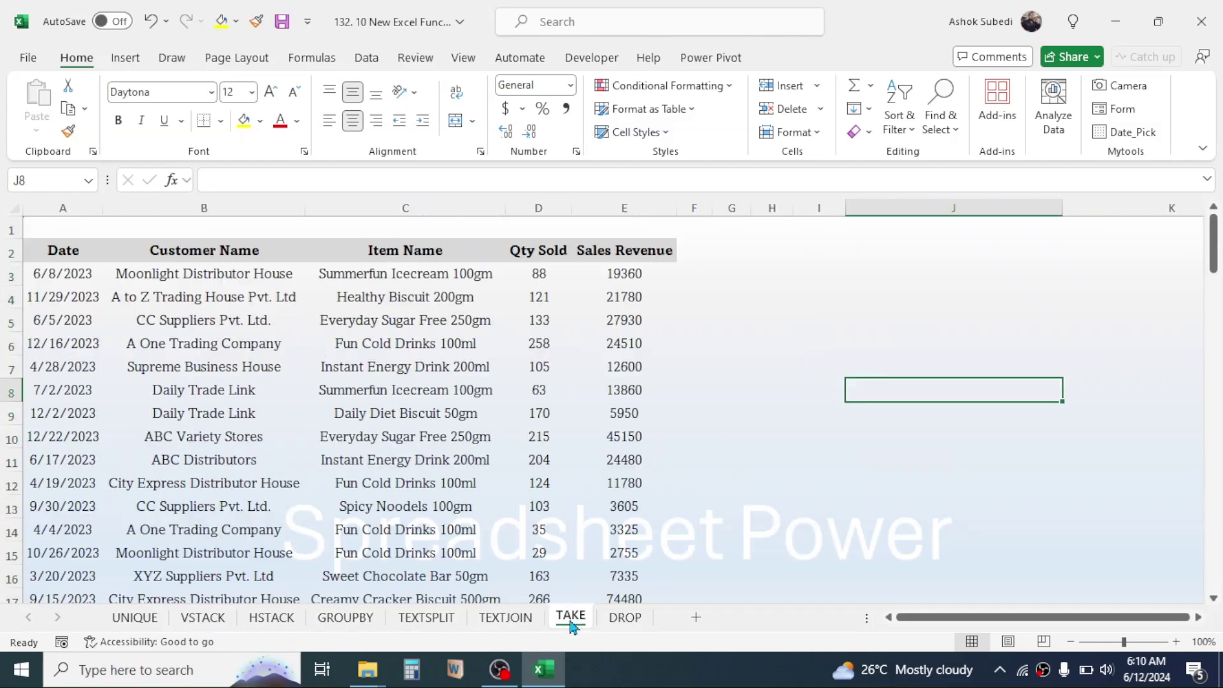
click(613, 621)
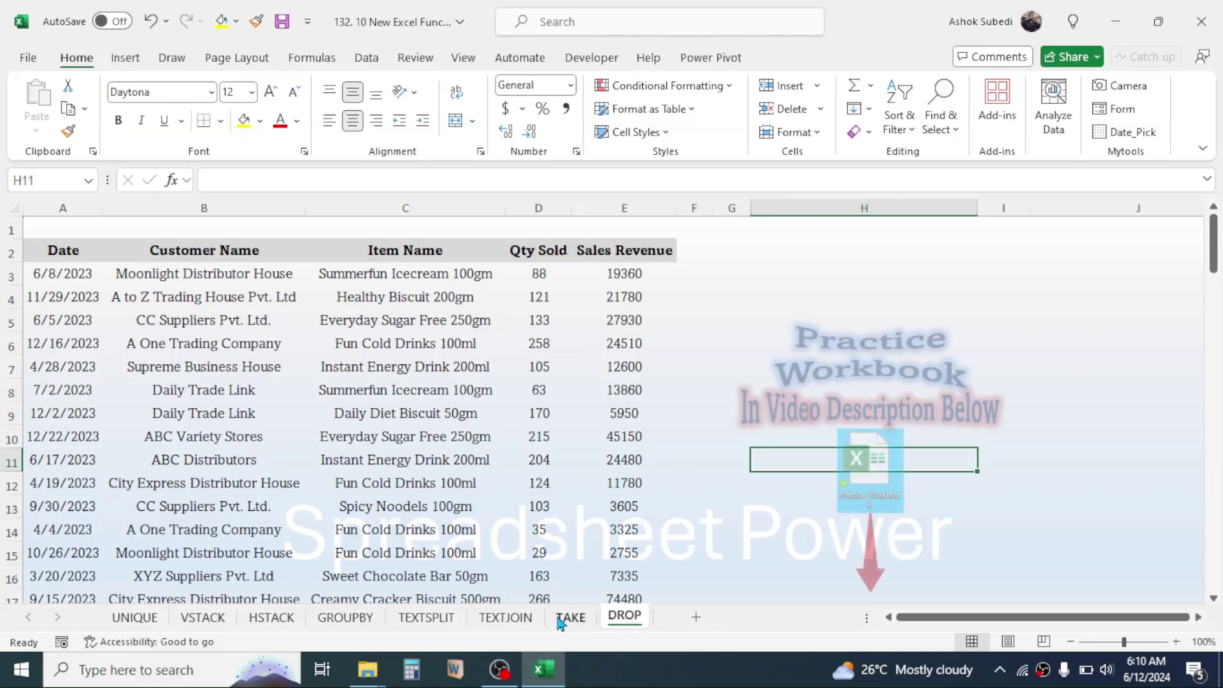
click(510, 621)
click(134, 617)
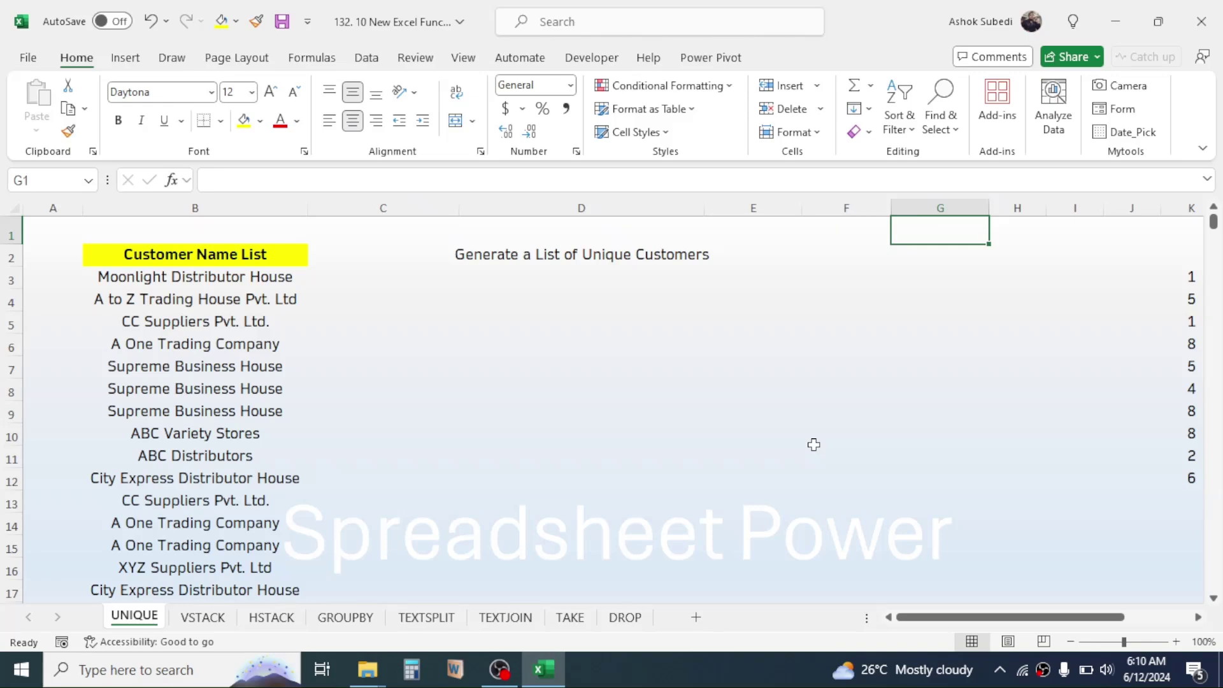
Examine the Customer Name List in column B of the UNIQUE sheet for repeated customer names.
click(219, 209)
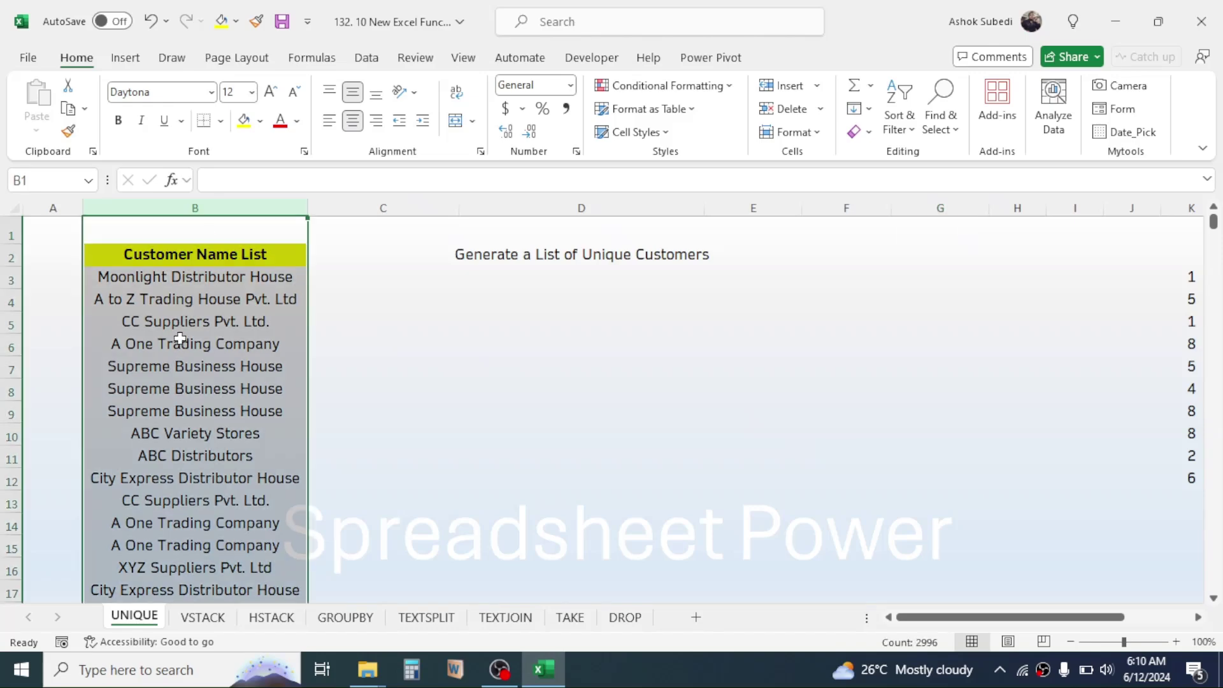
click(215, 361)
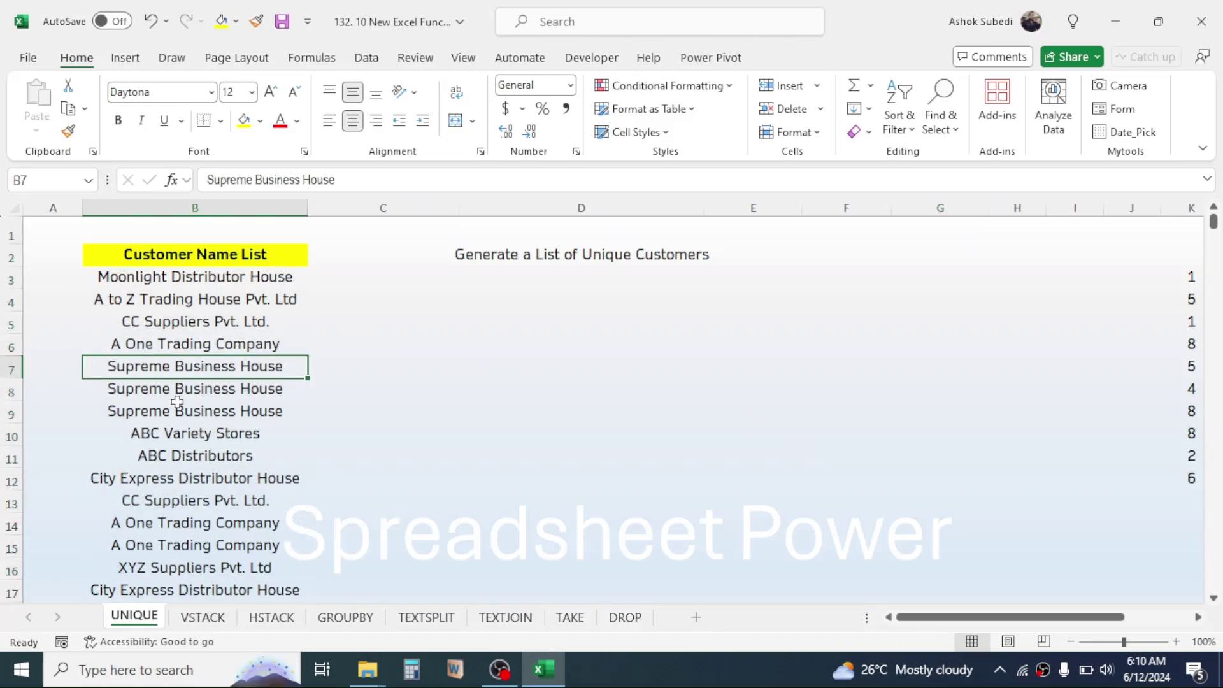
click(157, 327)
click(164, 372)
click(167, 411)
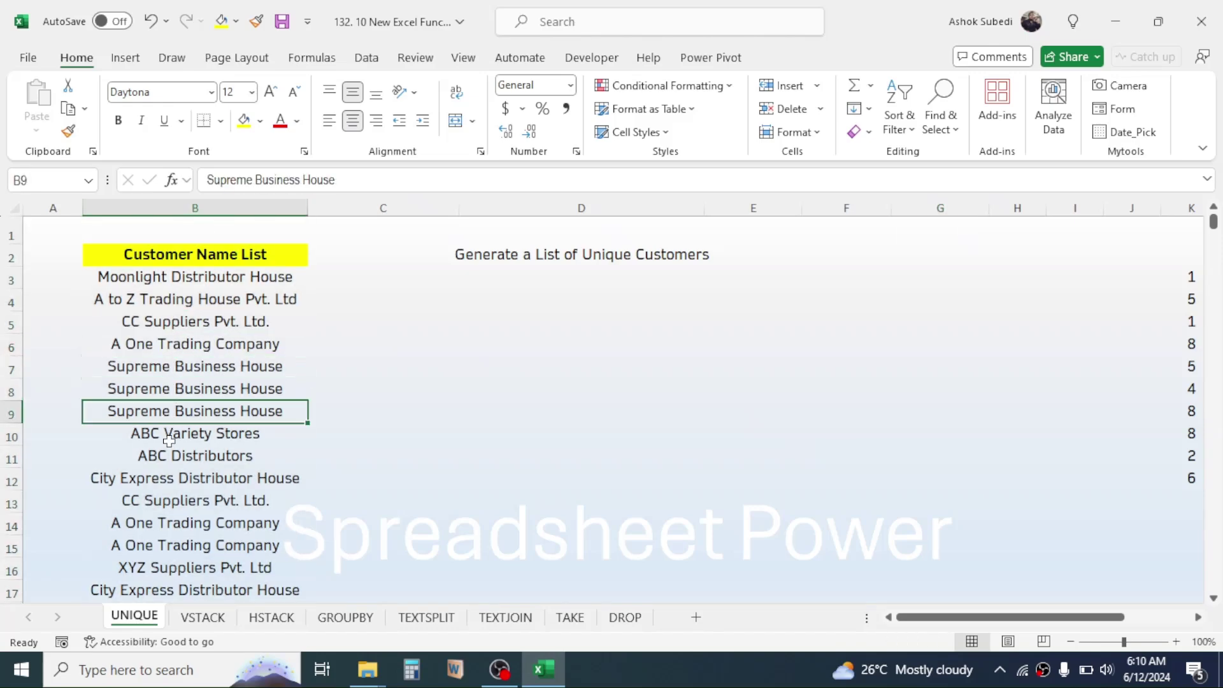
click(165, 392)
click(161, 444)
click(169, 499)
click(180, 564)
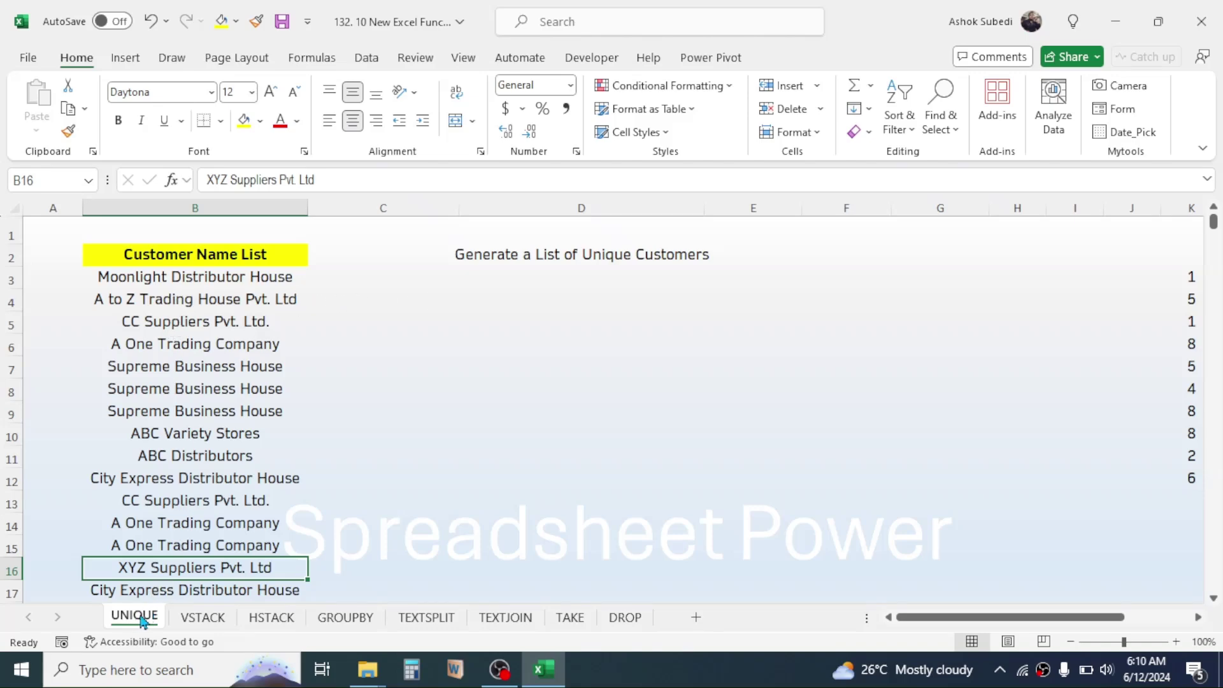
Enter =UNIQUE(B3:B2997) in cell D3 to generate the list of unique customers.
click(560, 278)
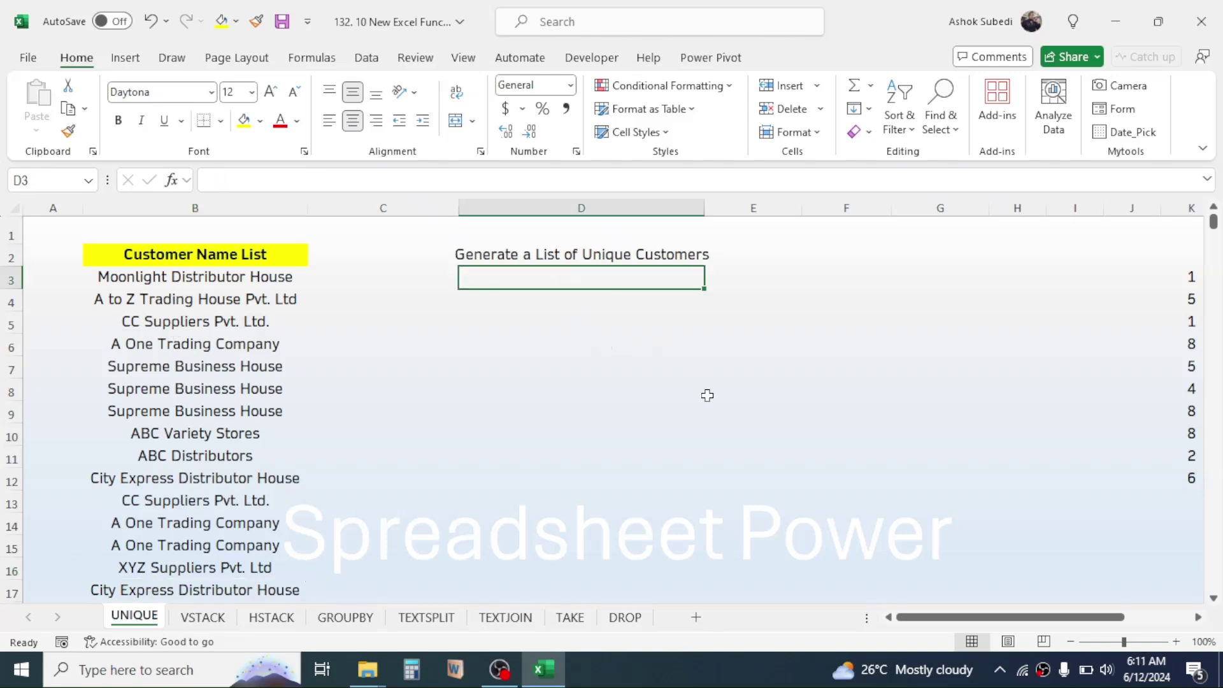
text(=UN)
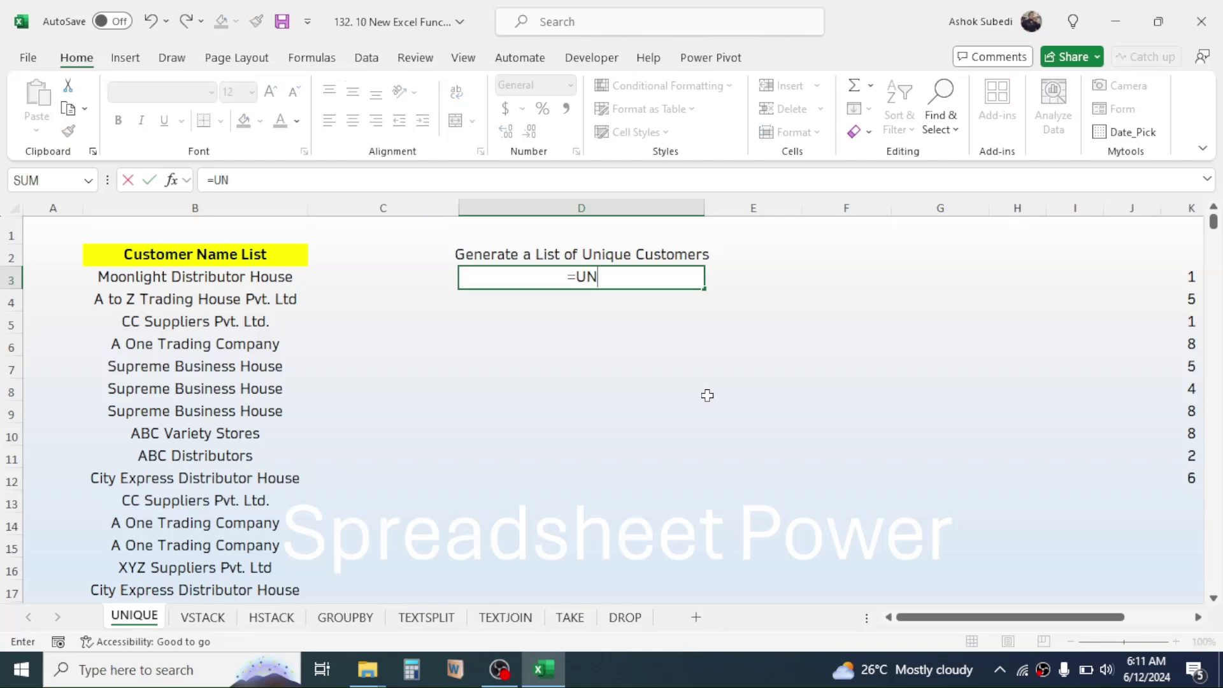
text(IQUE()
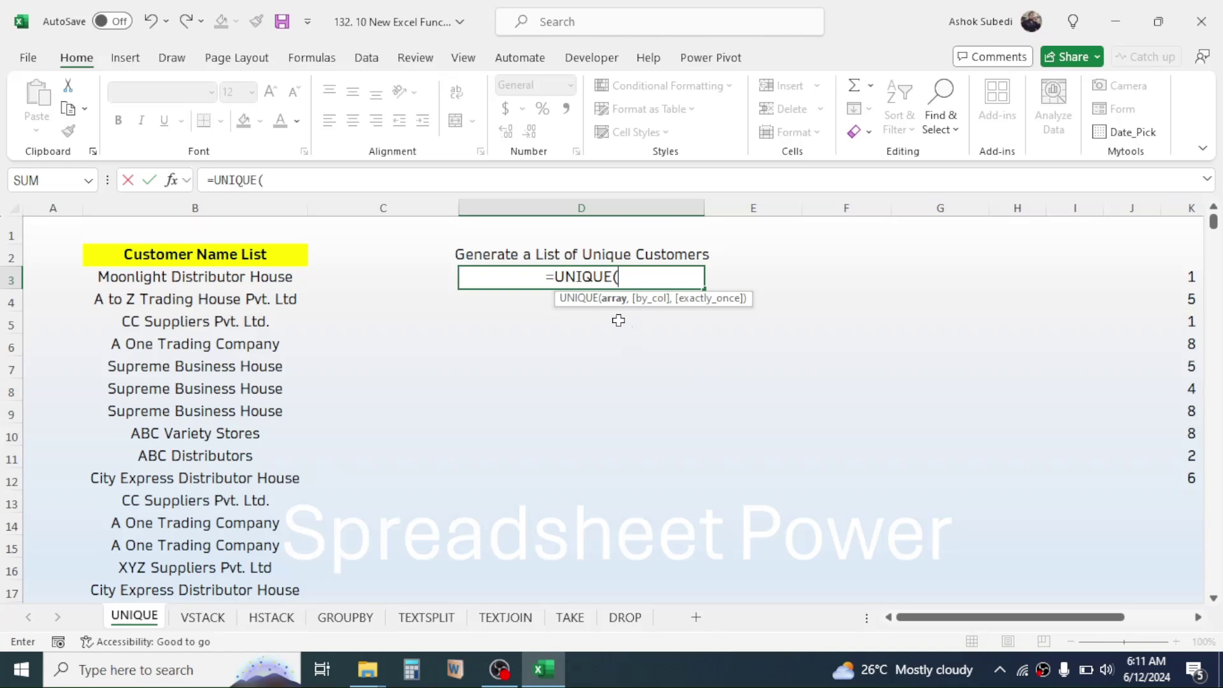
click(237, 278)
key(shift+Down)
key(shift+Down)
key(ctrl+shift+Down)
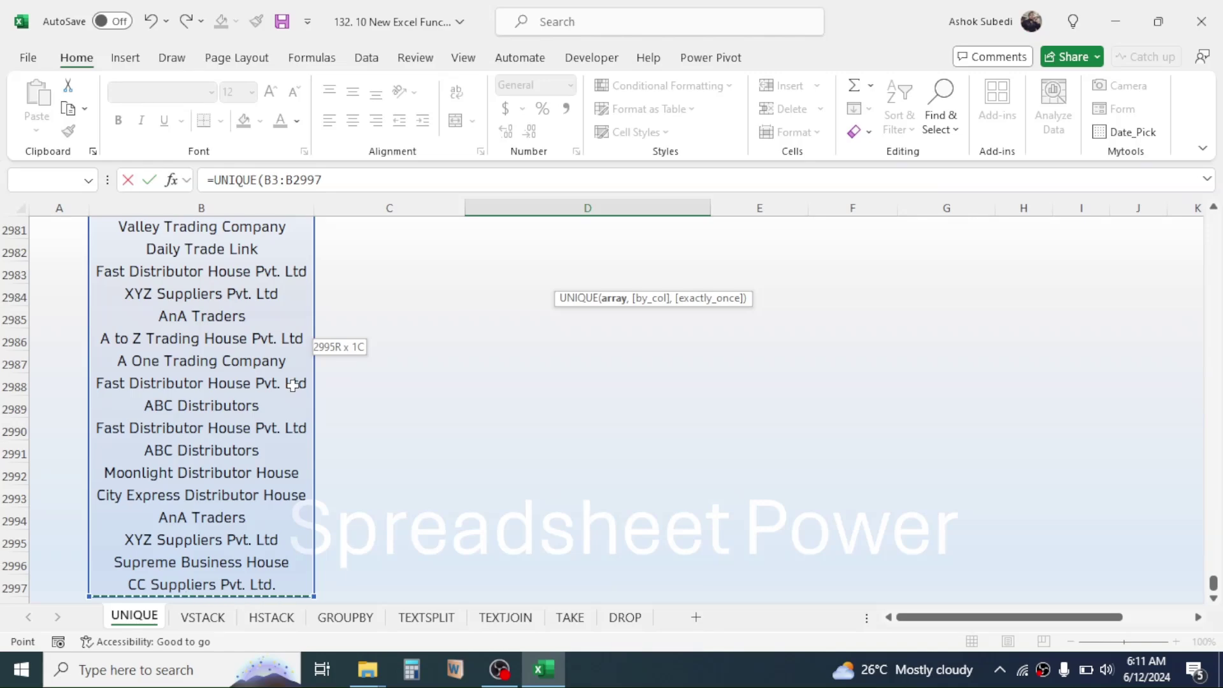
text())
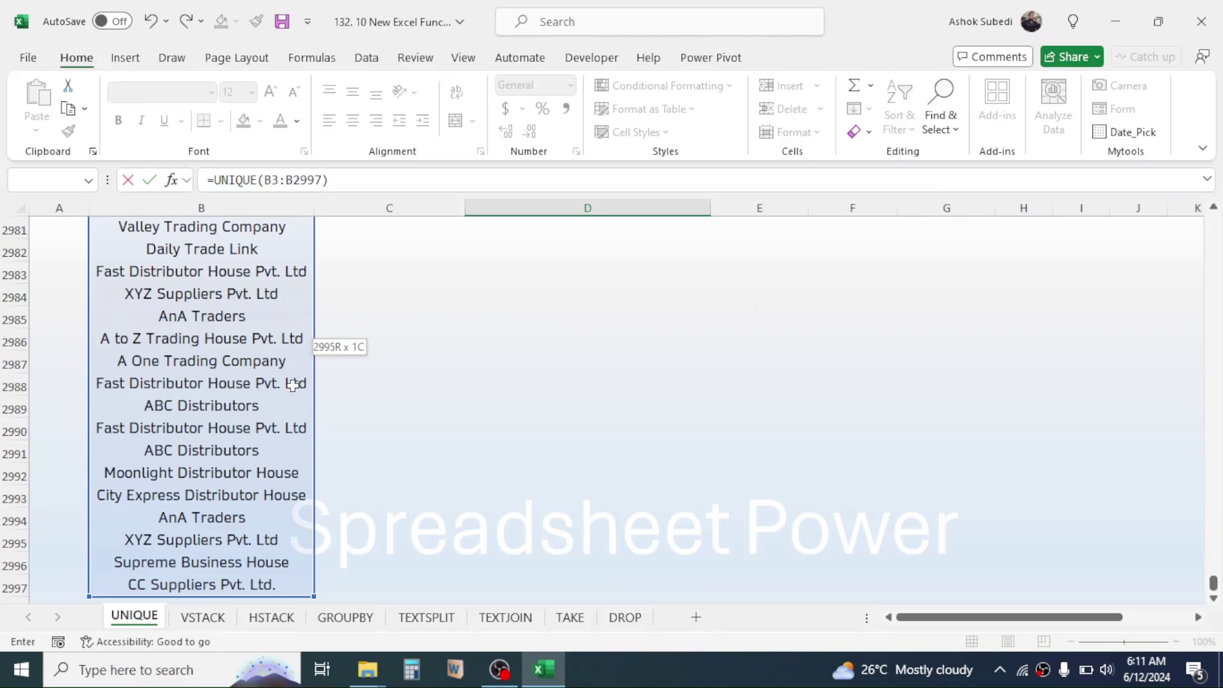
key(ctrl+Return)
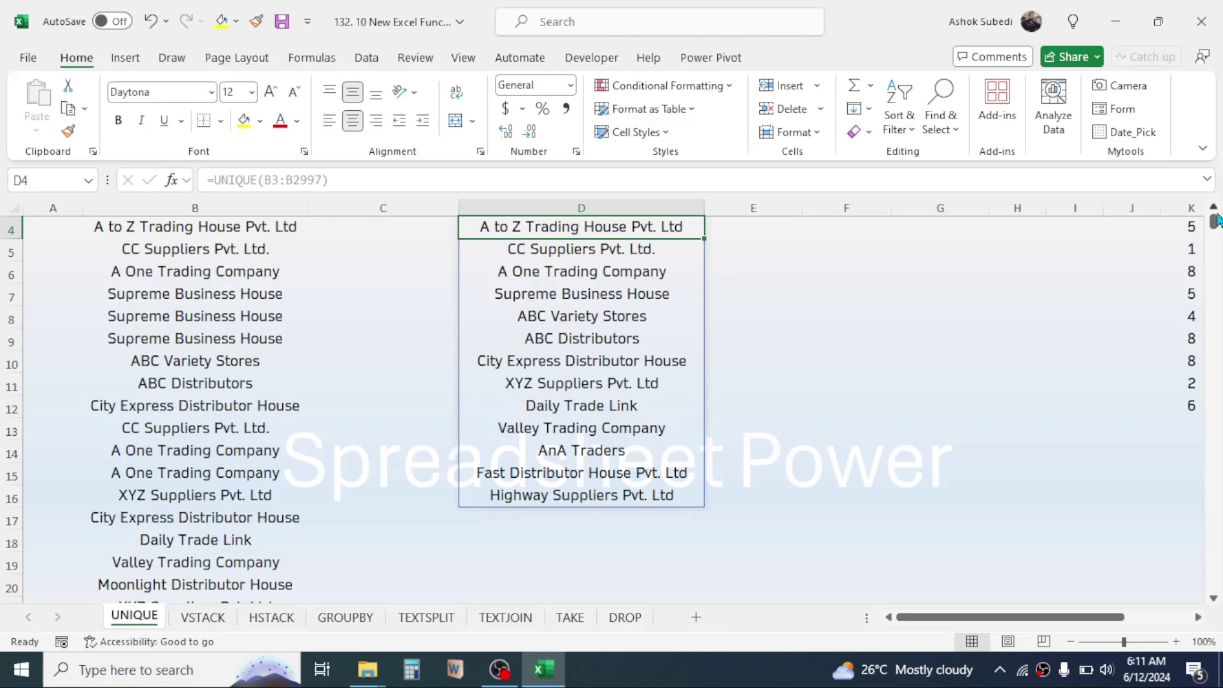
scroll(1217, 220, up, 1)
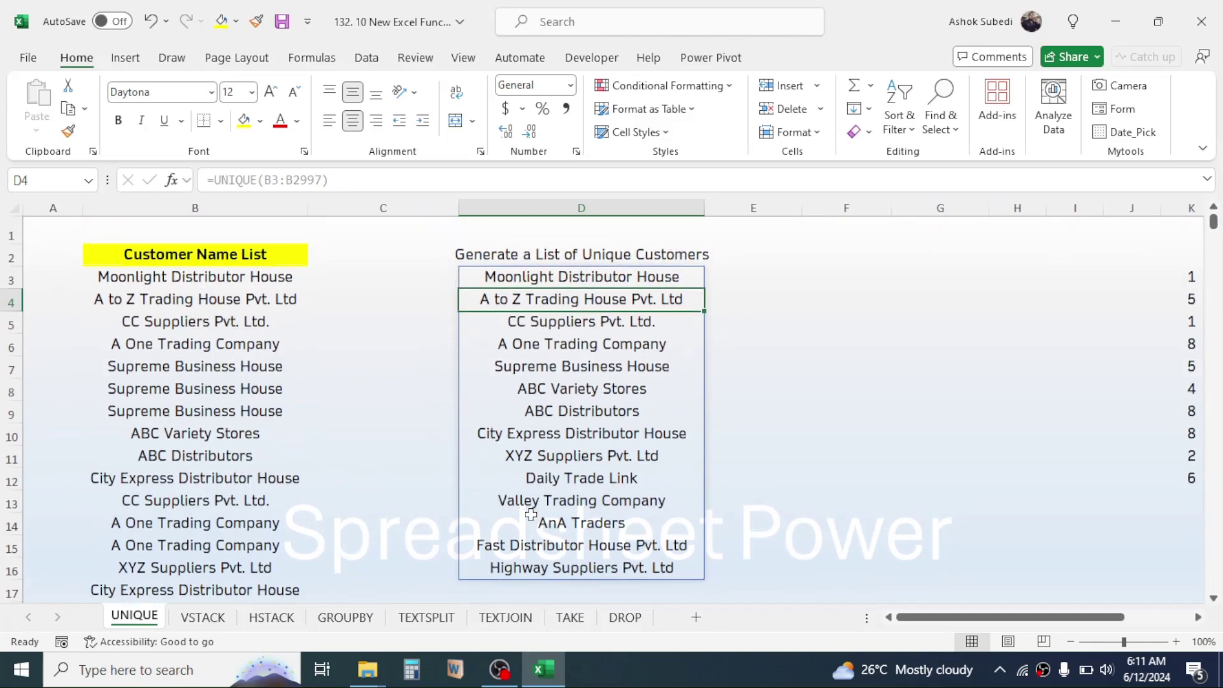
Change the D3 formula to =UNIQUE(B3:B2997,,TRUE) so it returns only customers that appear exactly once.
double_click(596, 277)
click(606, 279)
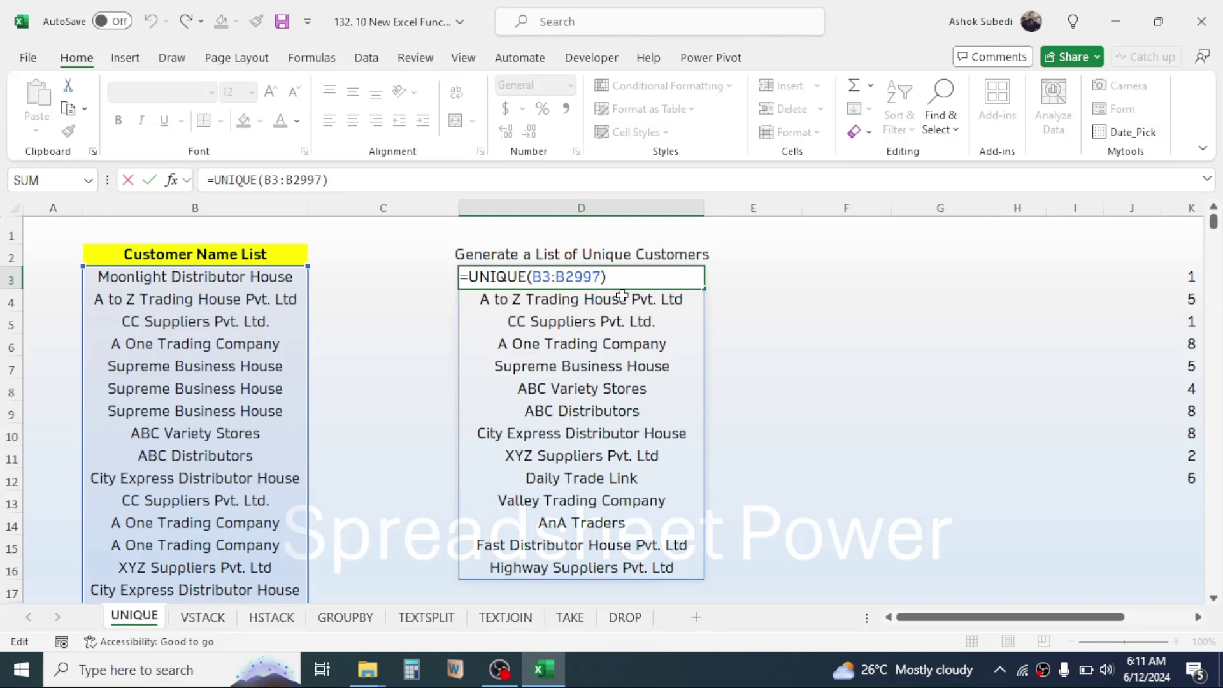
key(BackSpace)
text(,)
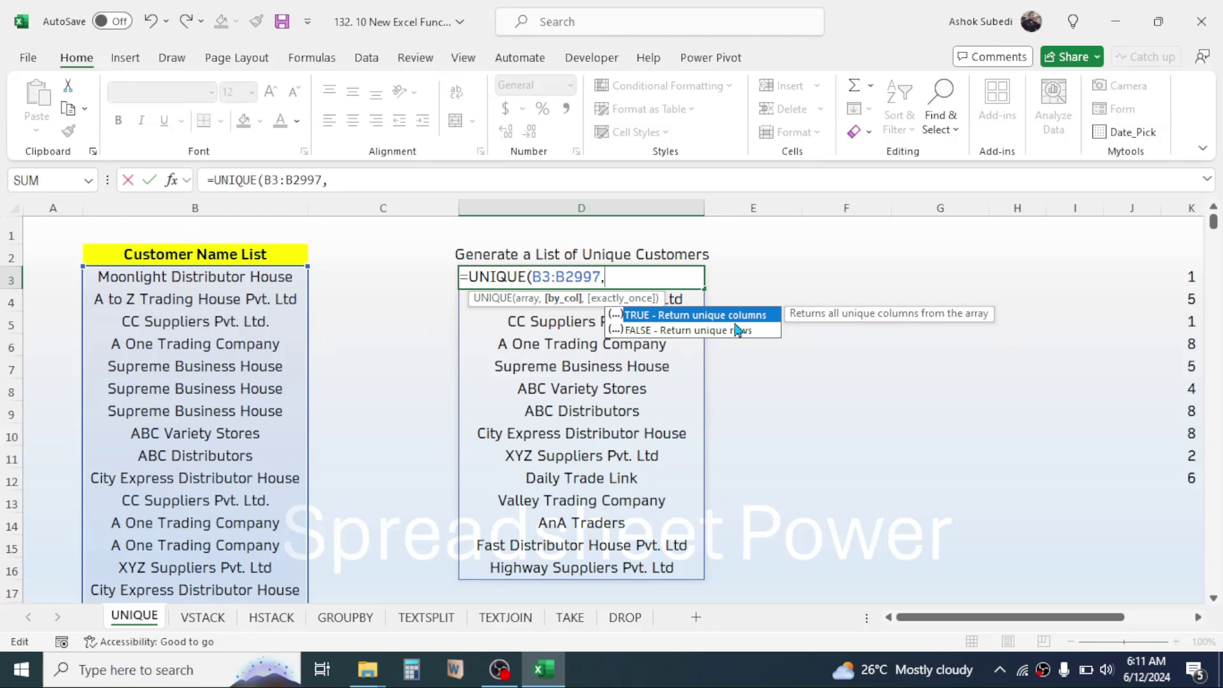
text(,)
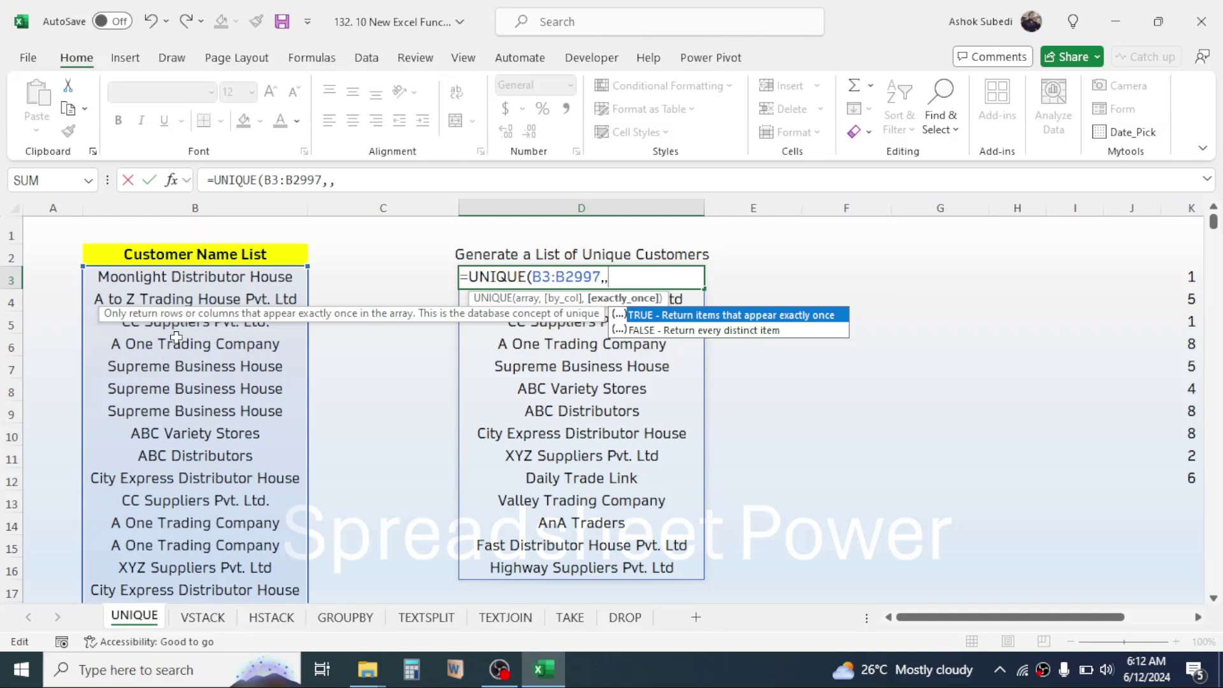
double_click(641, 314)
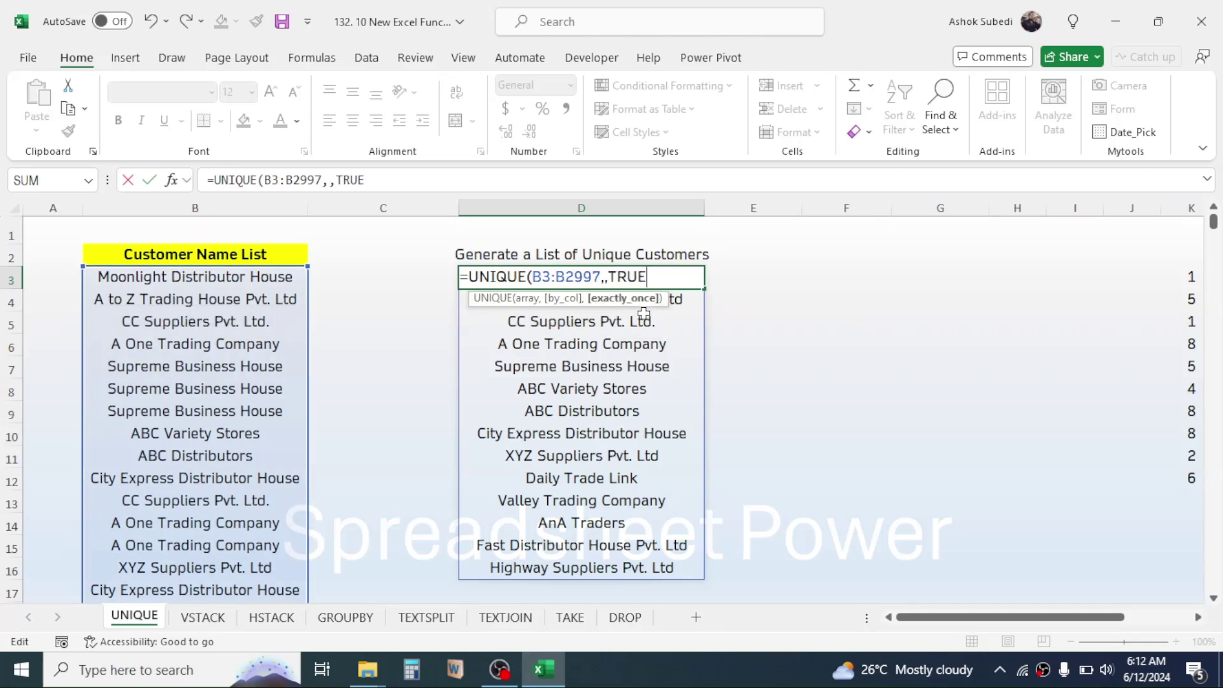
text())
key(Return)
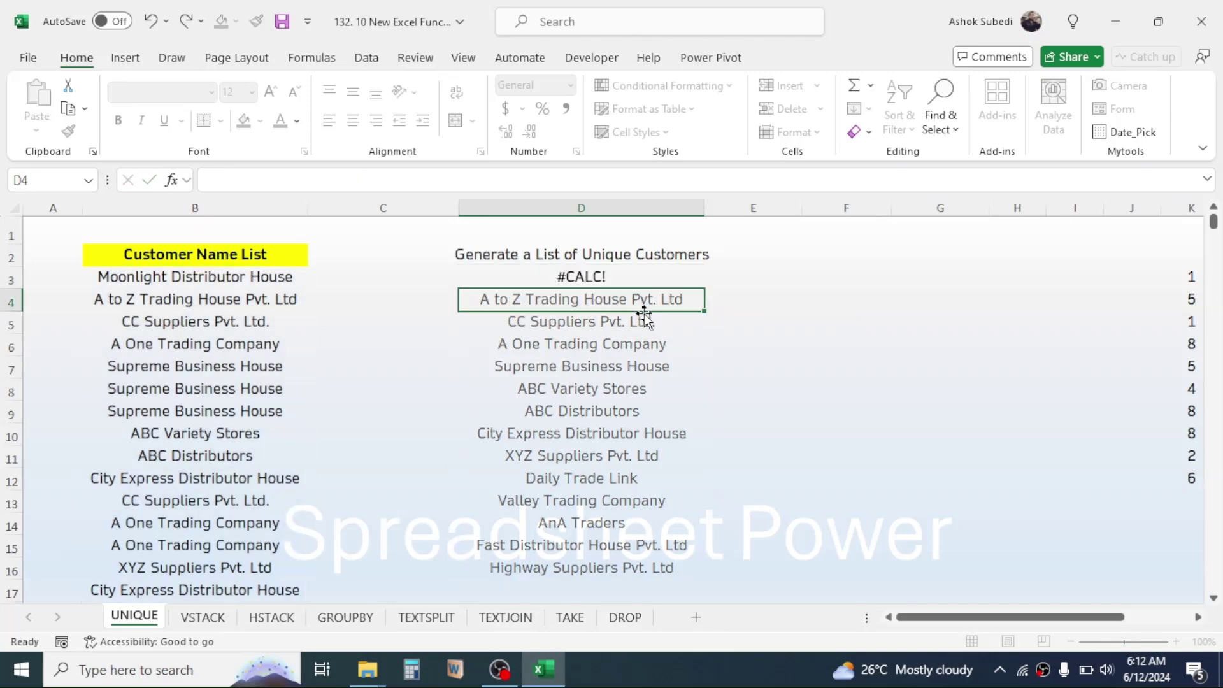
Check the formula result in D3 against the repeated customer names in column B.
click(585, 274)
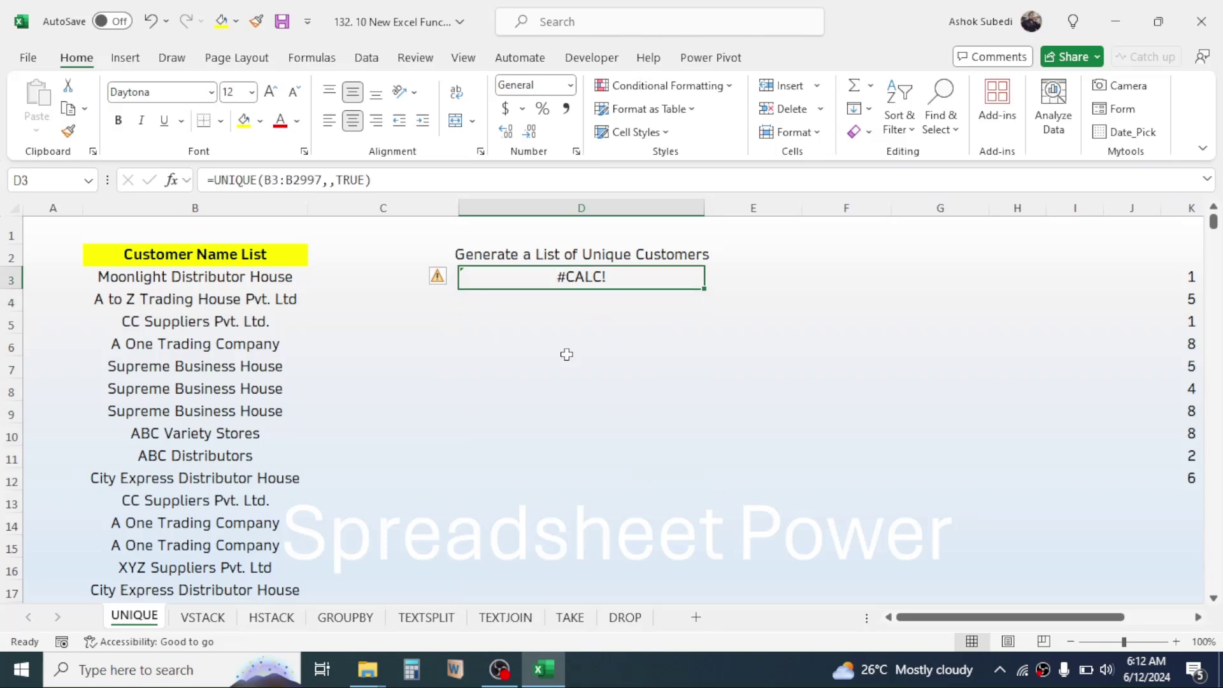
click(208, 278)
drag(208, 278, 206, 485)
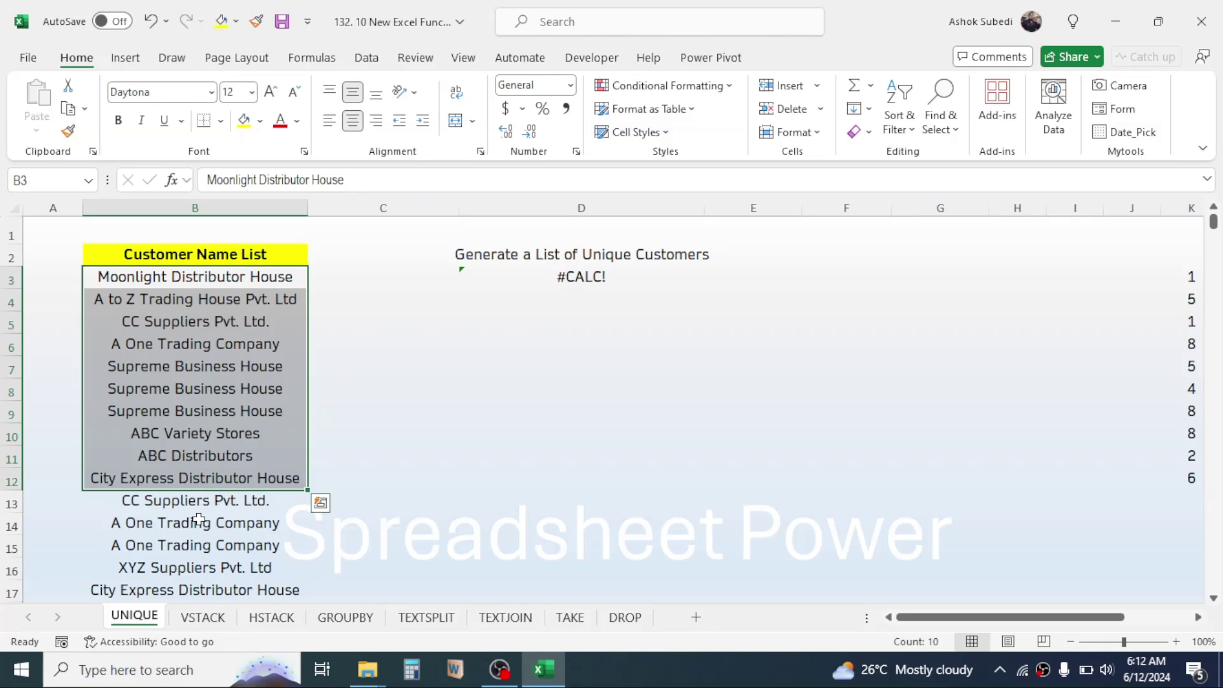
click(191, 373)
click(185, 406)
click(192, 502)
click(195, 550)
Replace the customer name in cell B8 with DEF and check the unique list in D3.
click(153, 390)
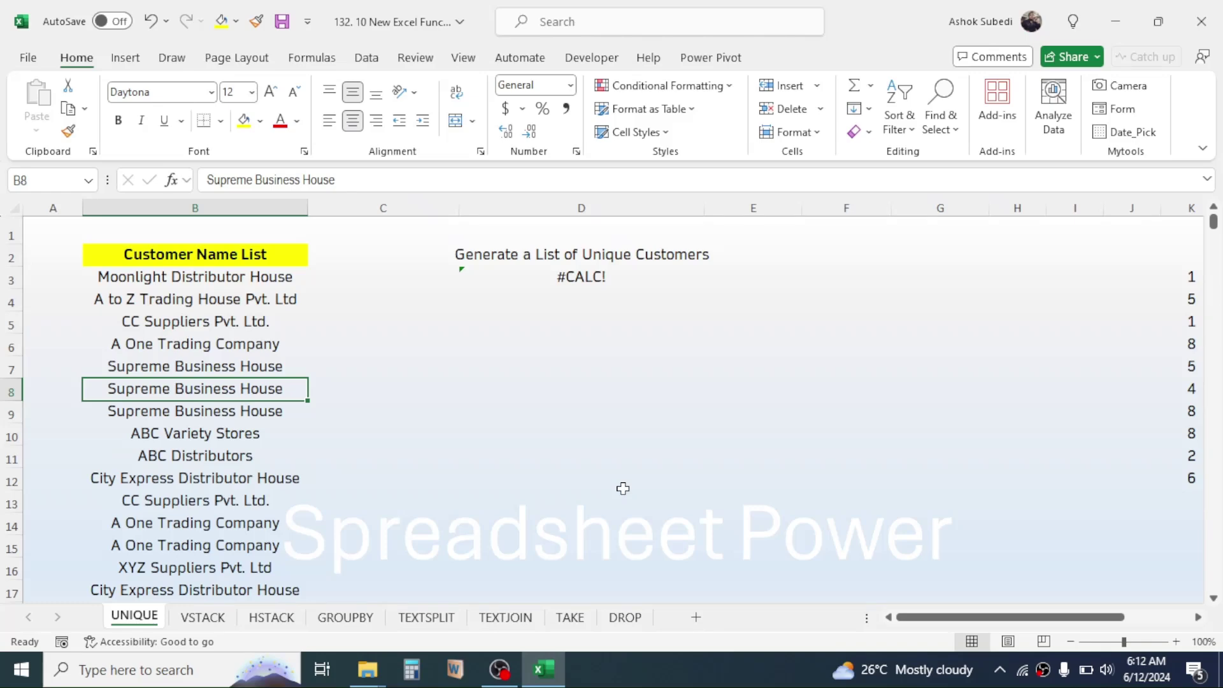
text(DEF)
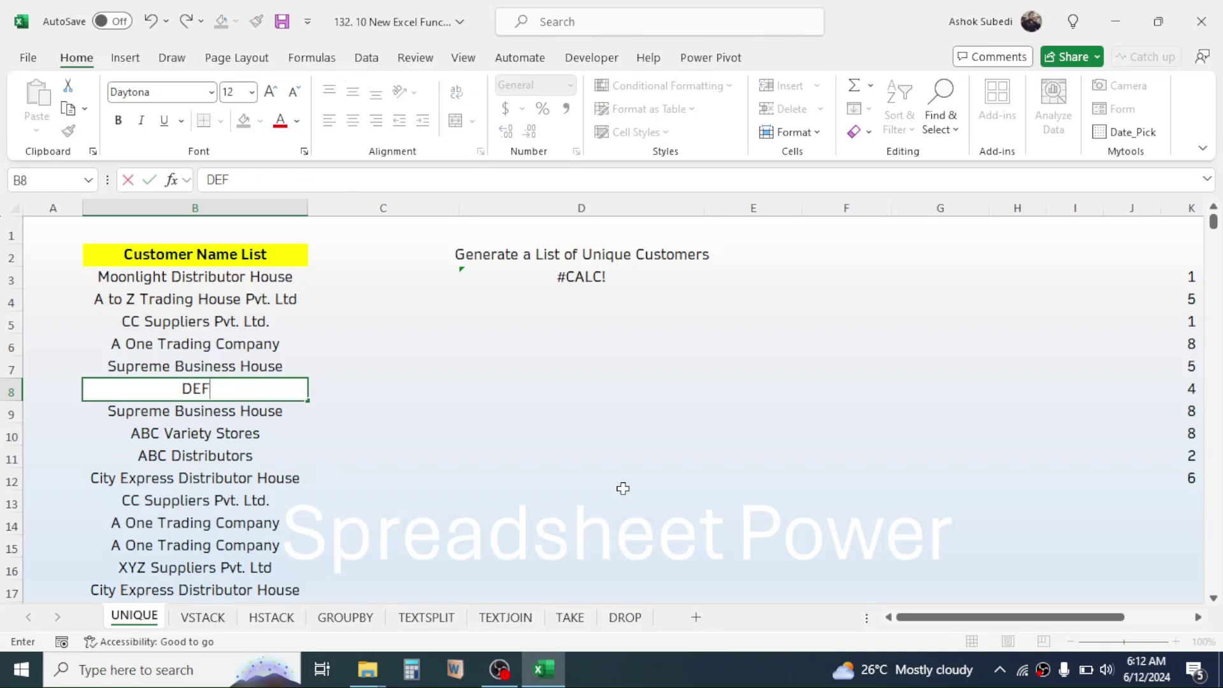
click(581, 276)
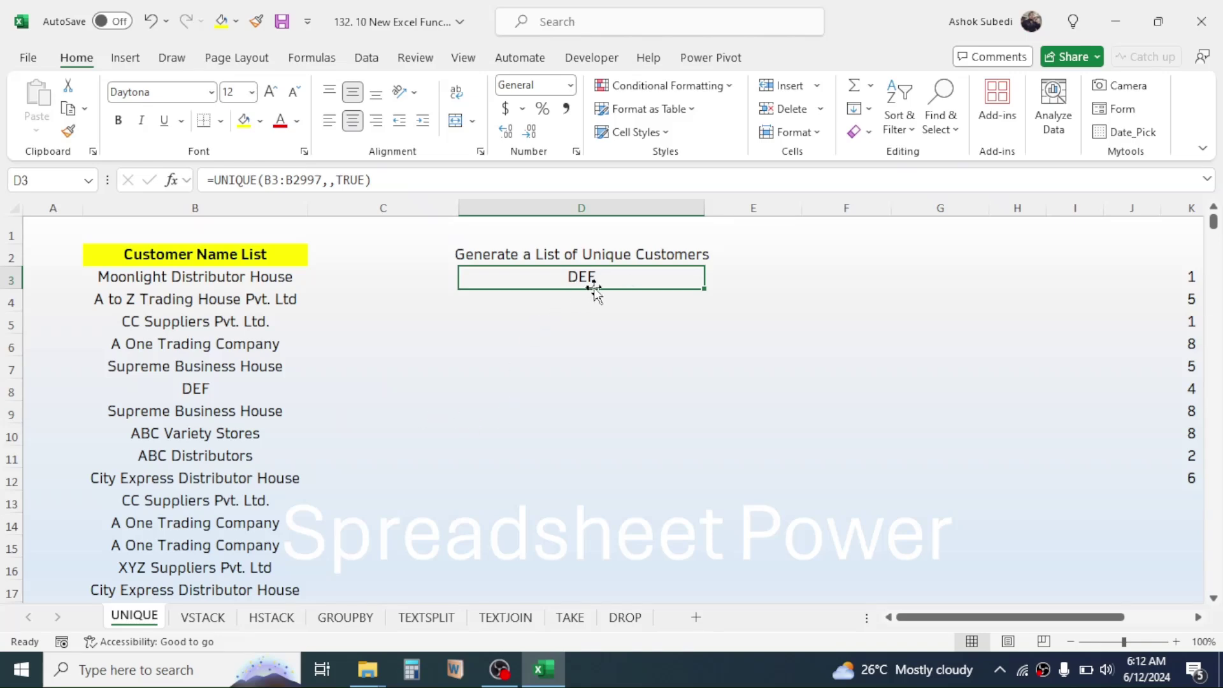
click(202, 390)
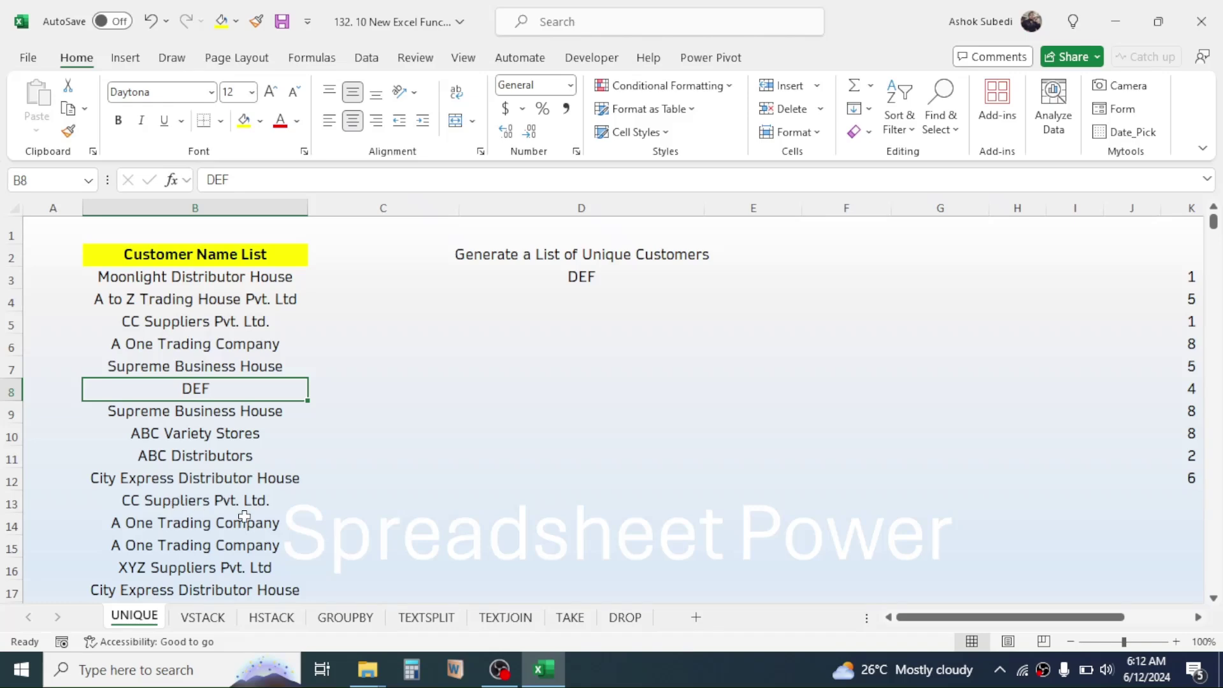
Replace the customer name in cell B12 with TRE and check the unique list in column D.
click(195, 481)
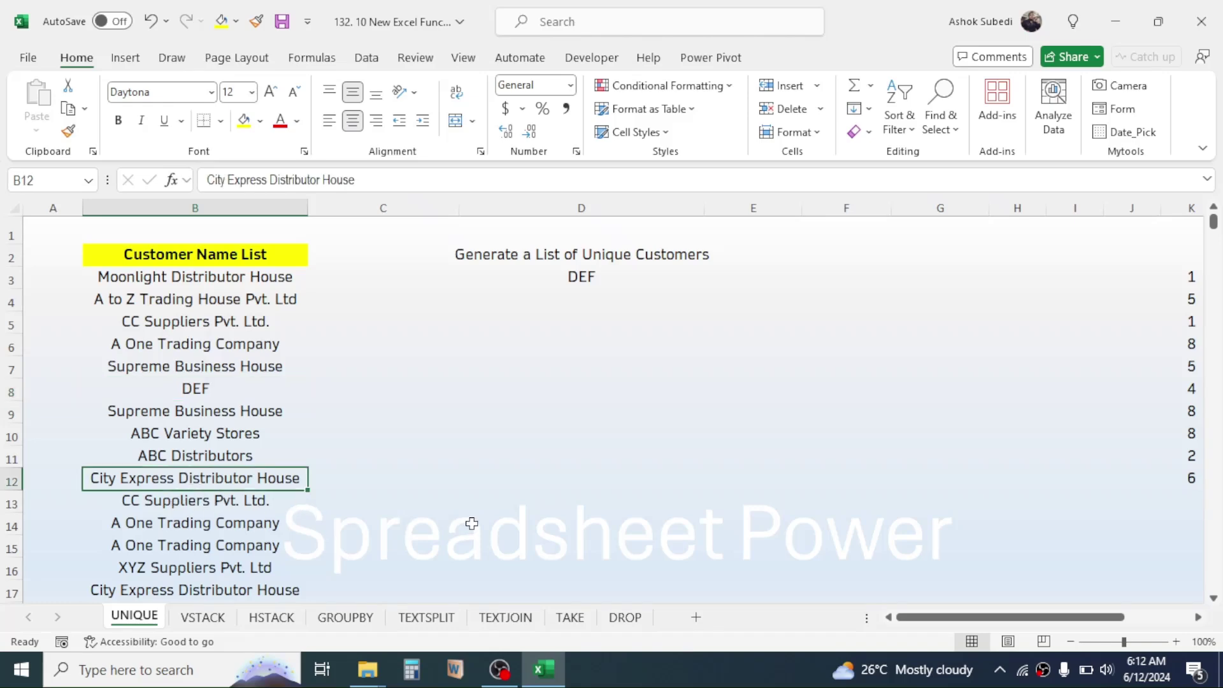
text(T)
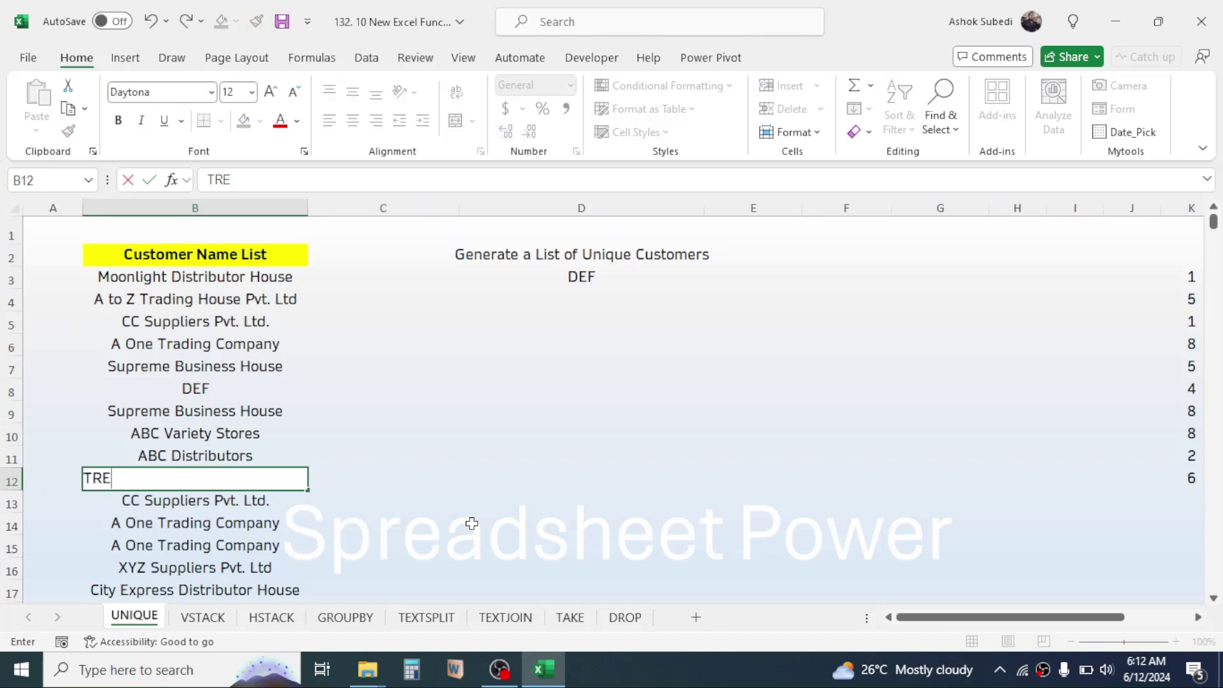
text(RE)
key(Return)
click(571, 304)
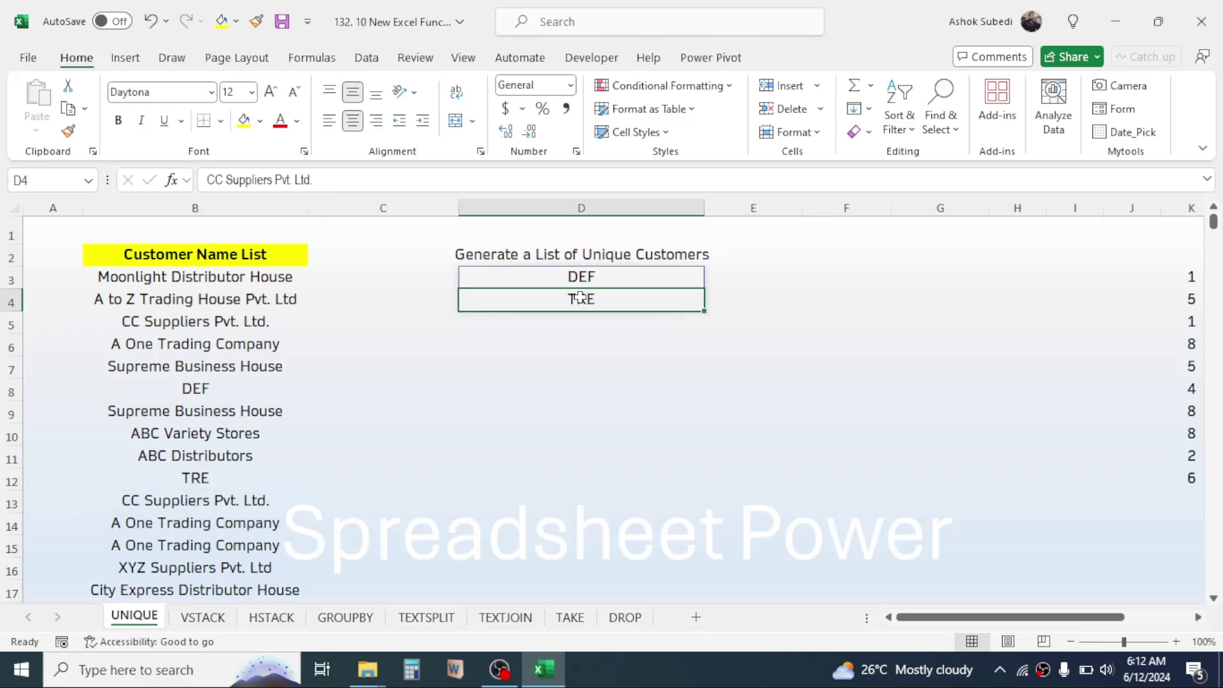
click(202, 477)
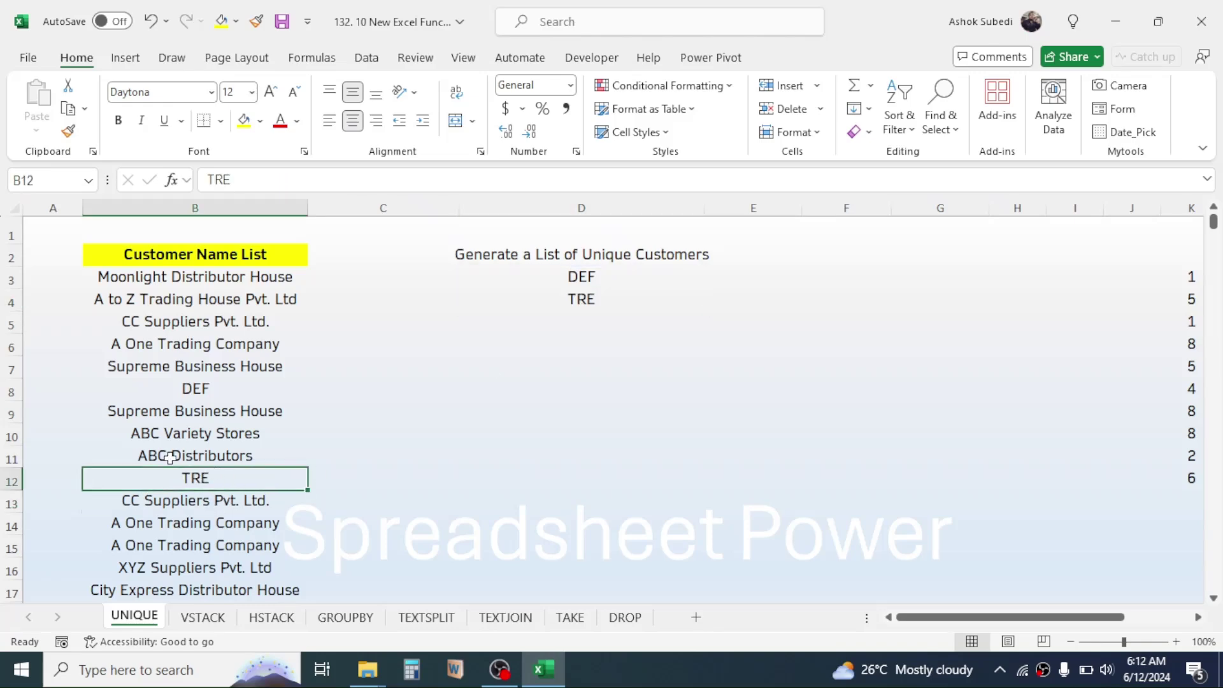
Replace the customer name in cell B13 with TRE as well, duplicating the entry in B12.
click(193, 504)
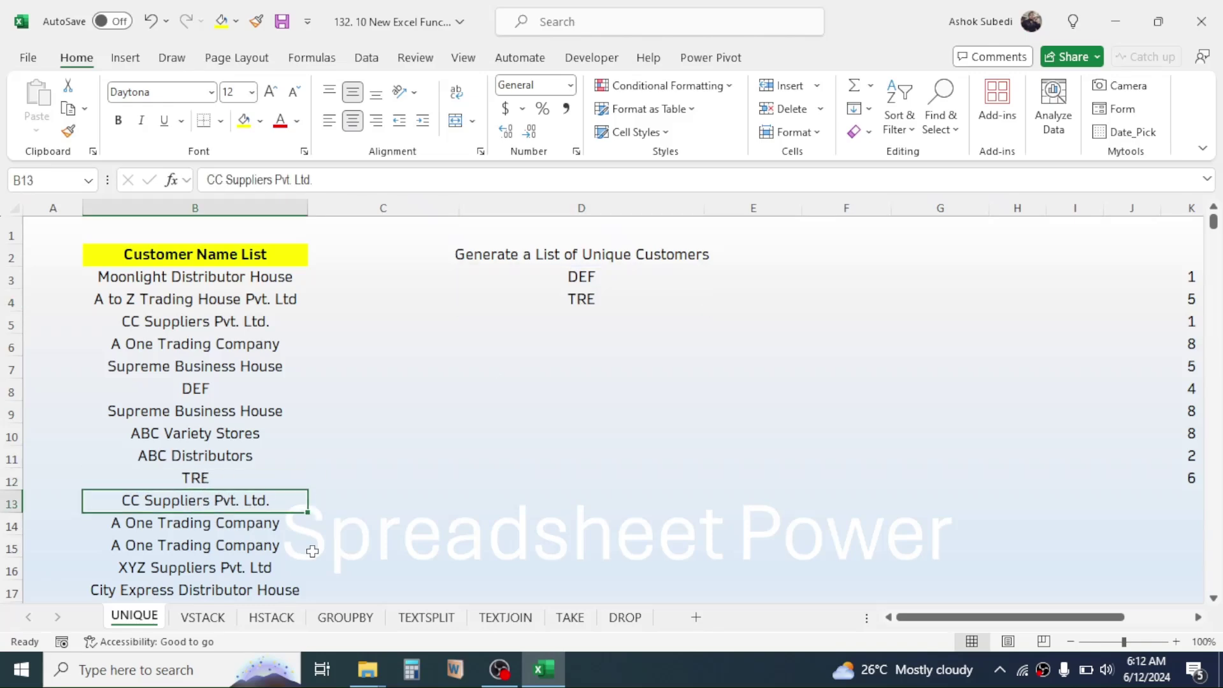
text(TRE)
key(Return)
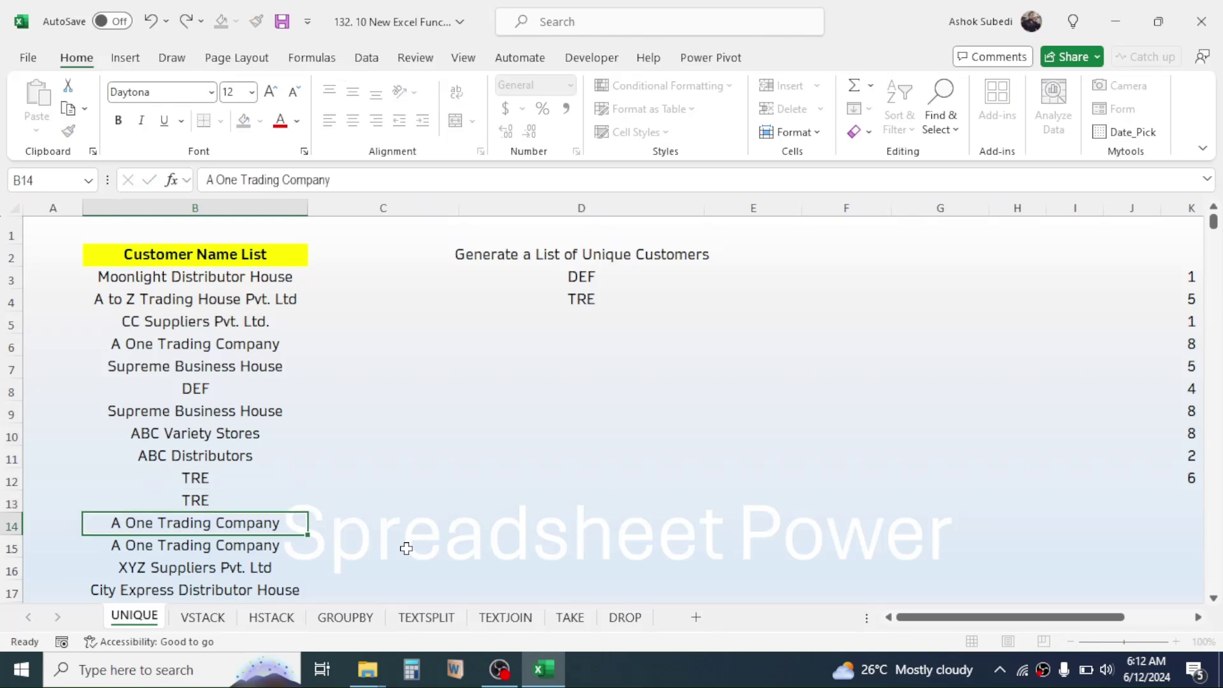
click(195, 478)
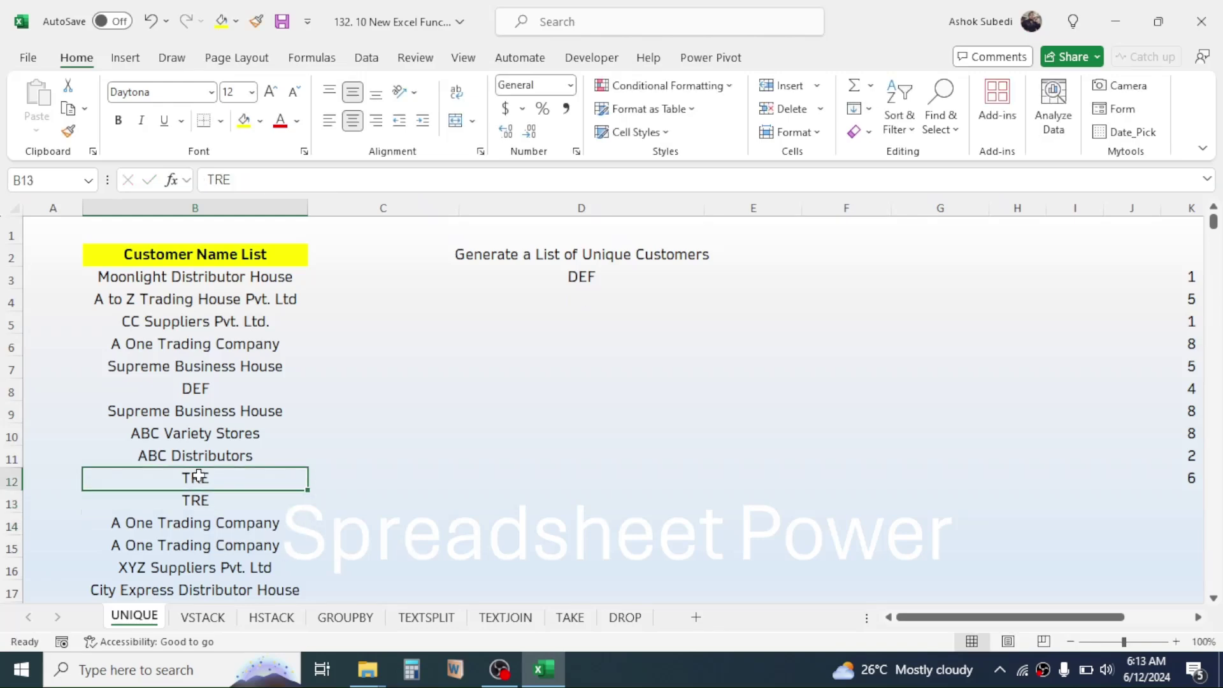
Compare the UNIQUE result in D3 with the customer names in column B, including the repeated entry in B12.
click(585, 274)
click(190, 475)
click(592, 277)
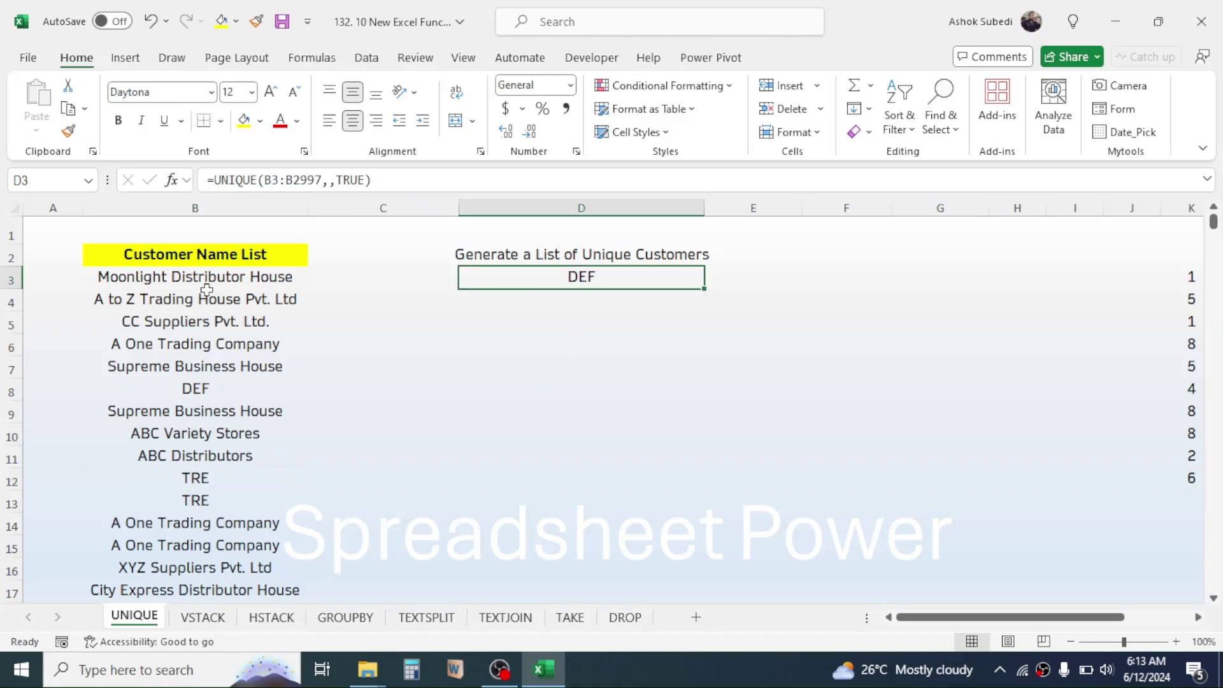
click(203, 282)
drag(200, 292, 186, 505)
click(206, 415)
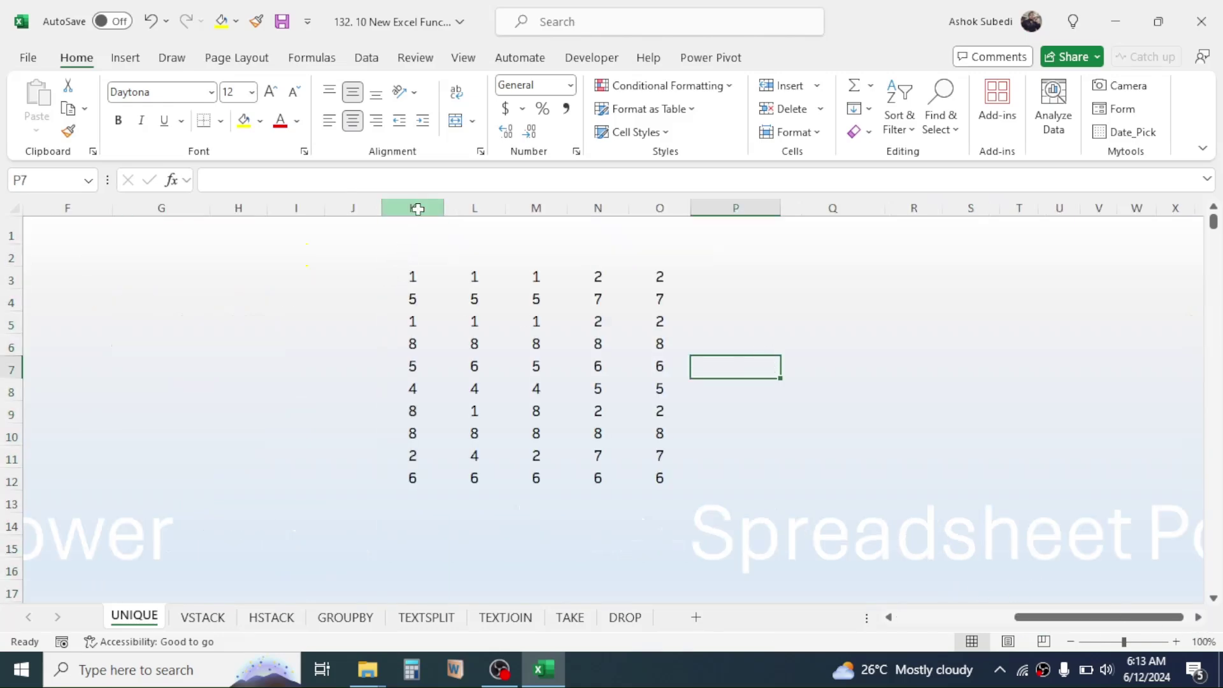
Compare the number columns K through O in rows 3 to 12 to find which columns are duplicates.
click(413, 207)
click(472, 207)
click(535, 208)
click(599, 206)
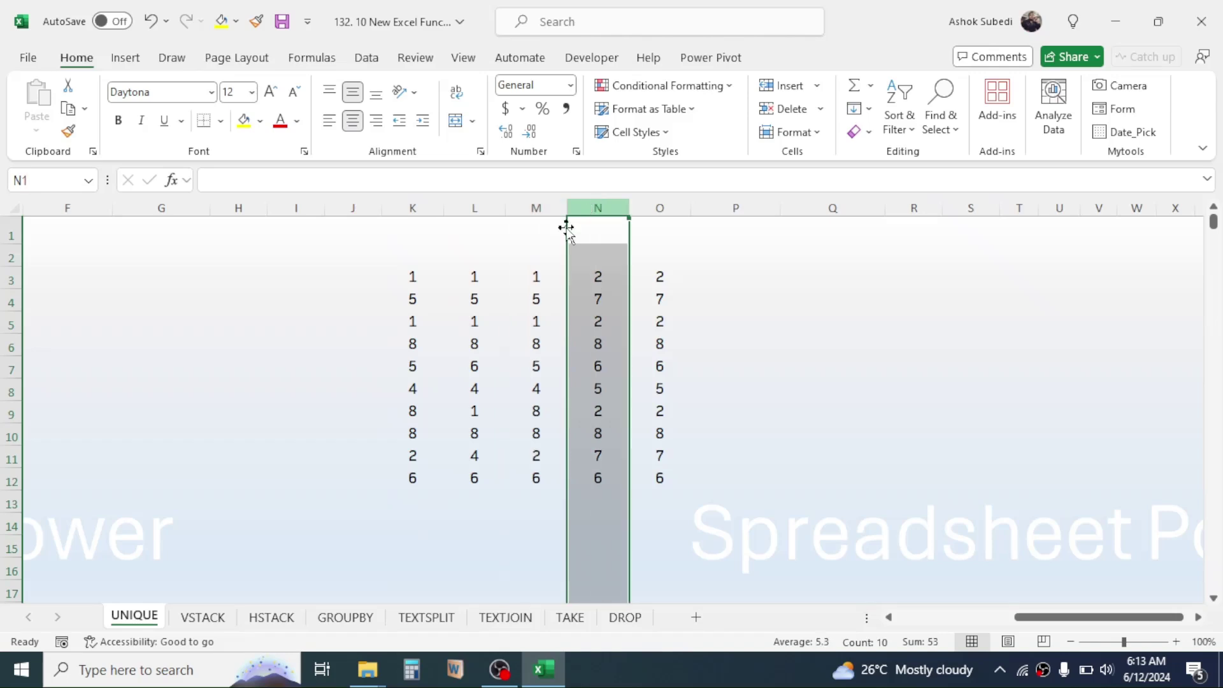
click(471, 277)
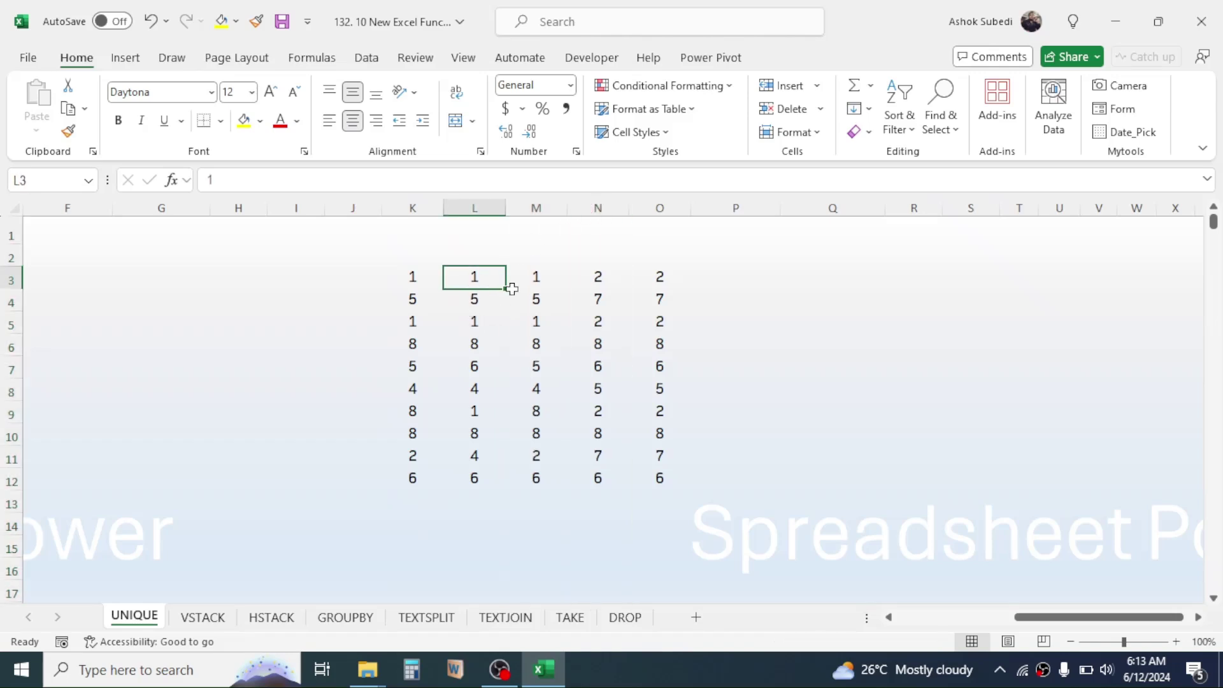
click(535, 280)
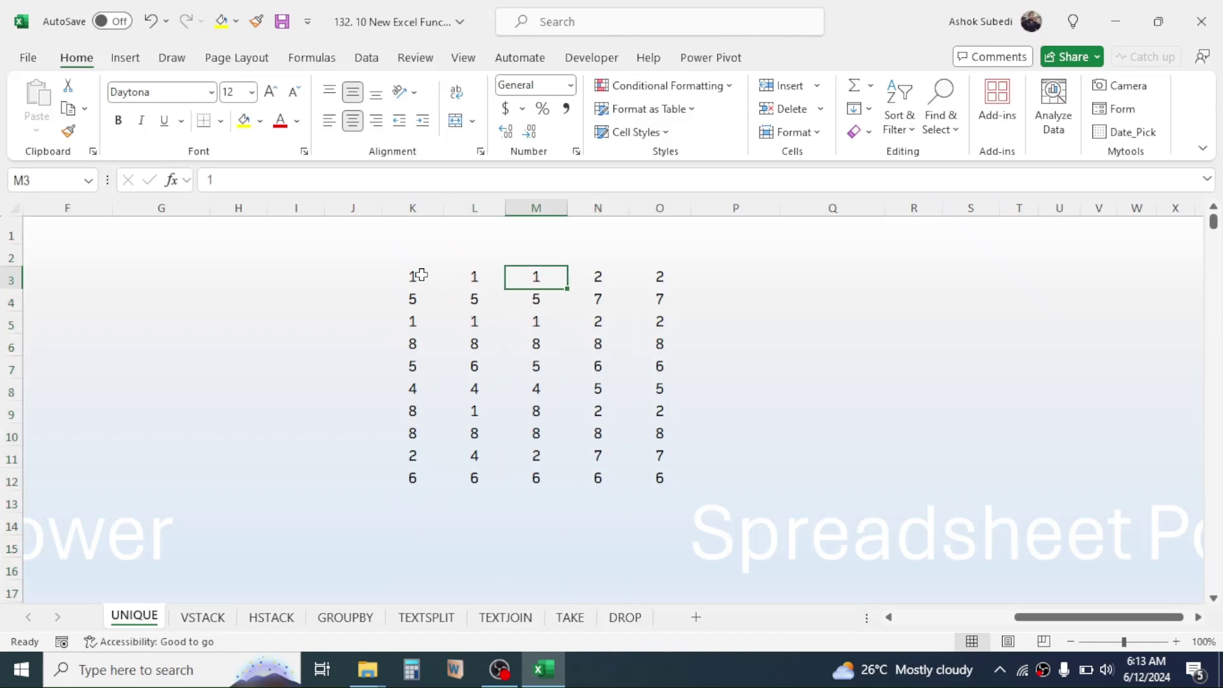
drag(413, 276, 414, 480)
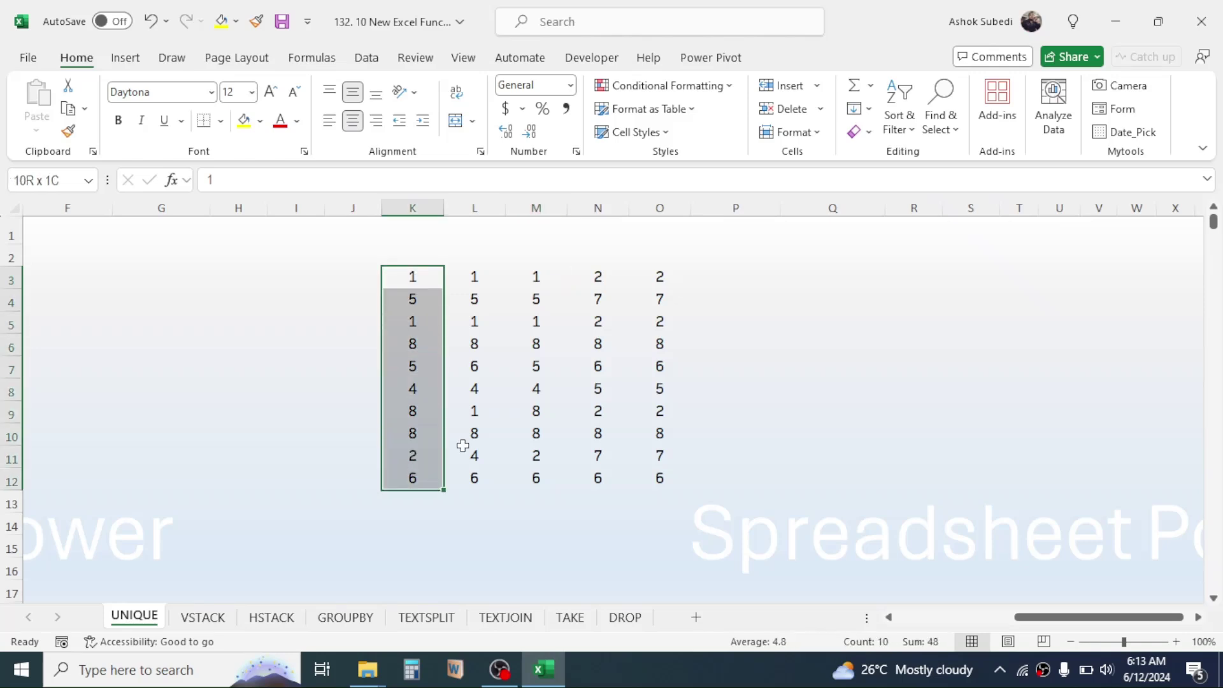
drag(534, 276, 517, 468)
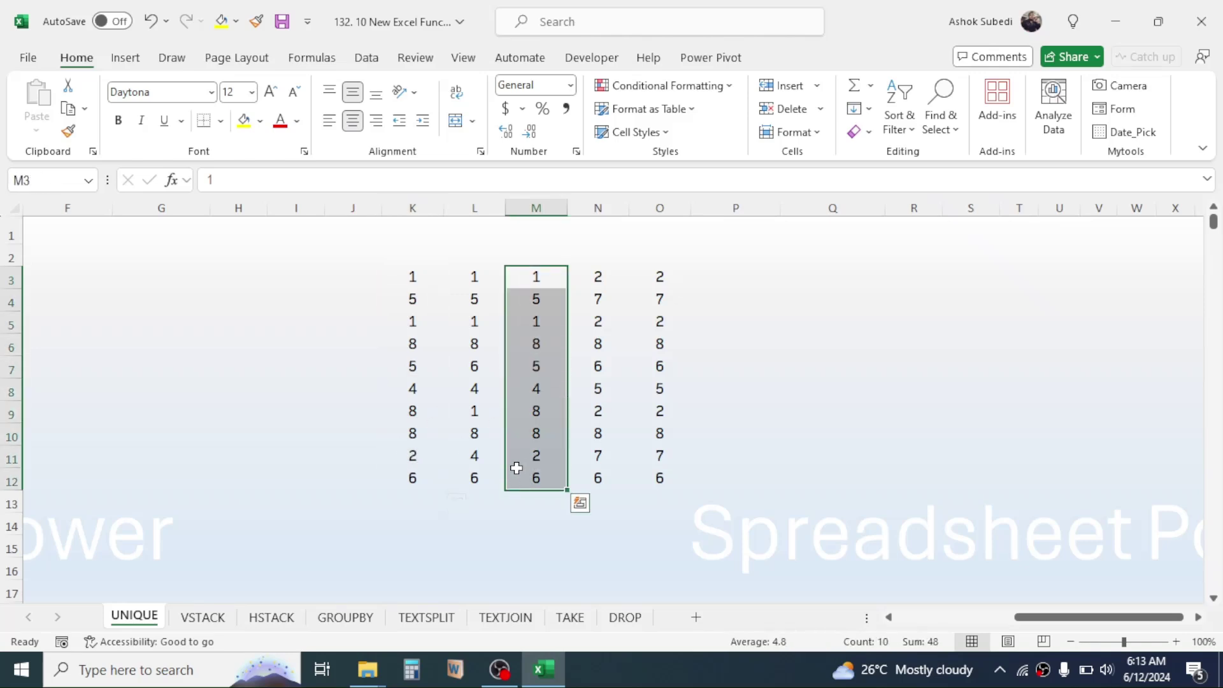
click(601, 208)
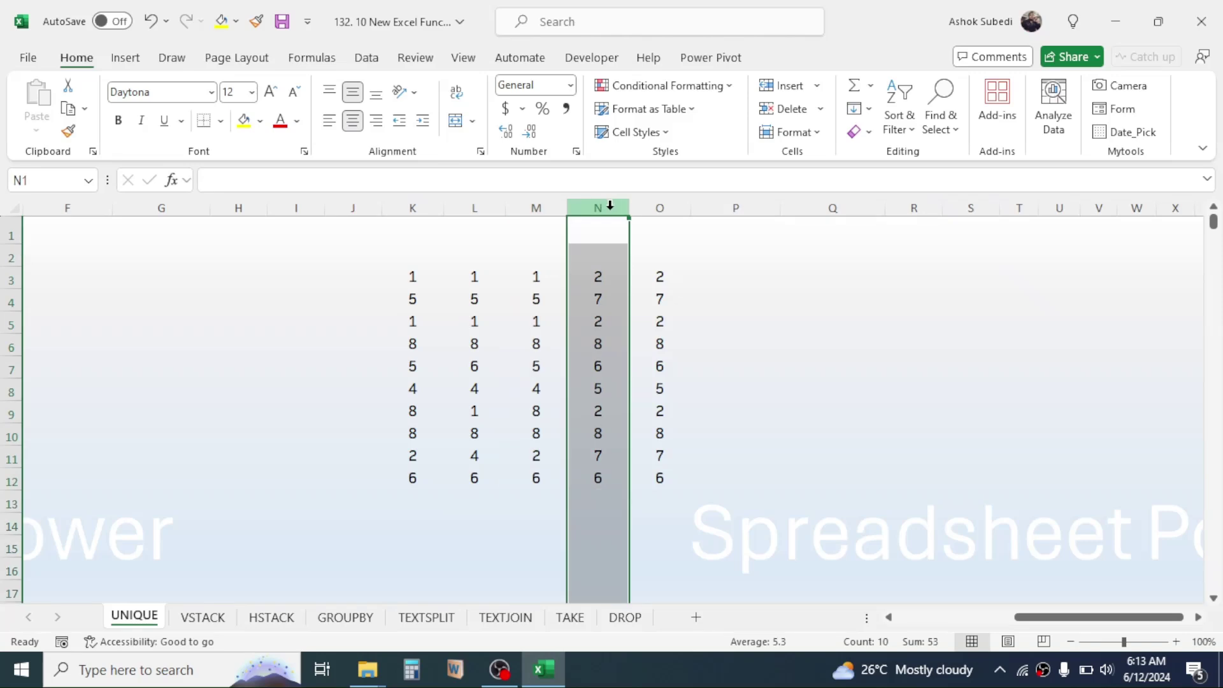
click(666, 208)
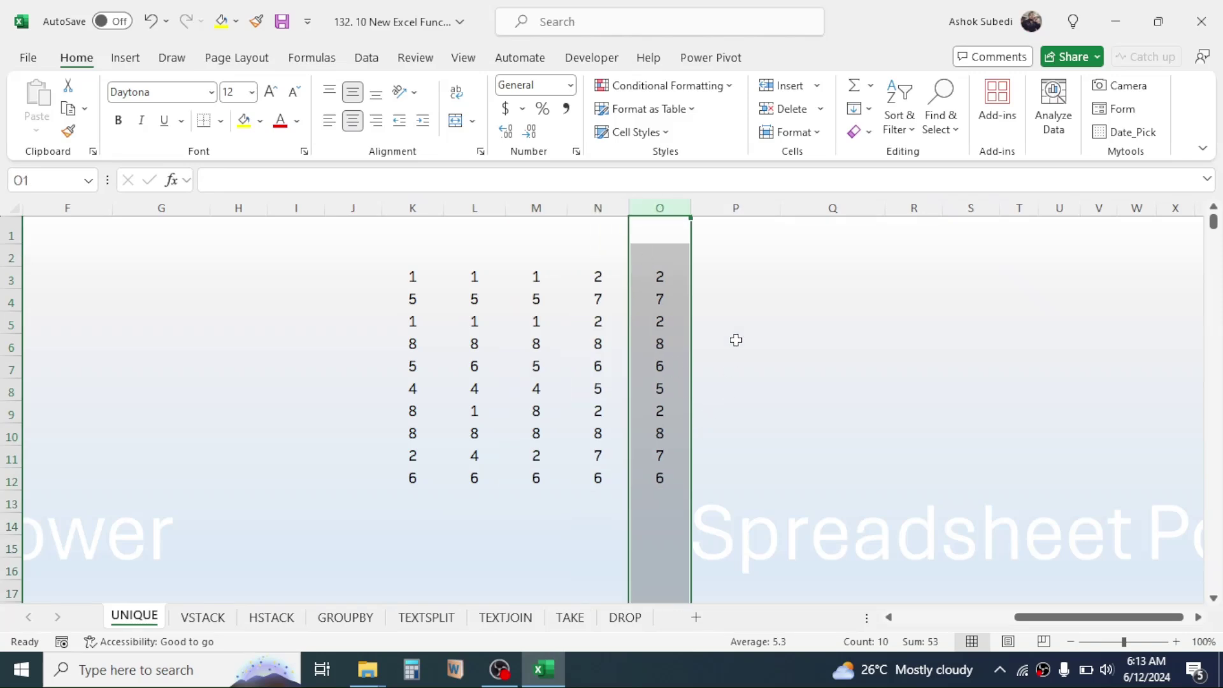
Enter =UNIQUE(K3:O12,TRUE) in cell Q3 to return the unique columns of the number table.
click(736, 279)
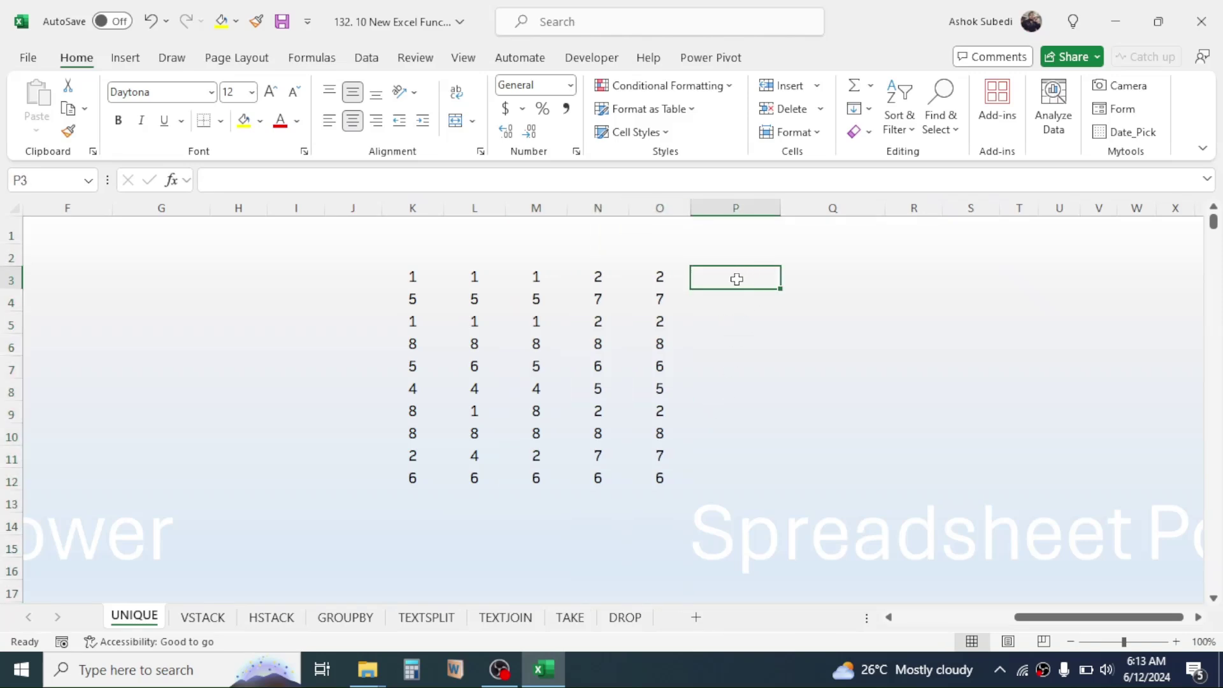
click(798, 277)
text(=UNIQUE()
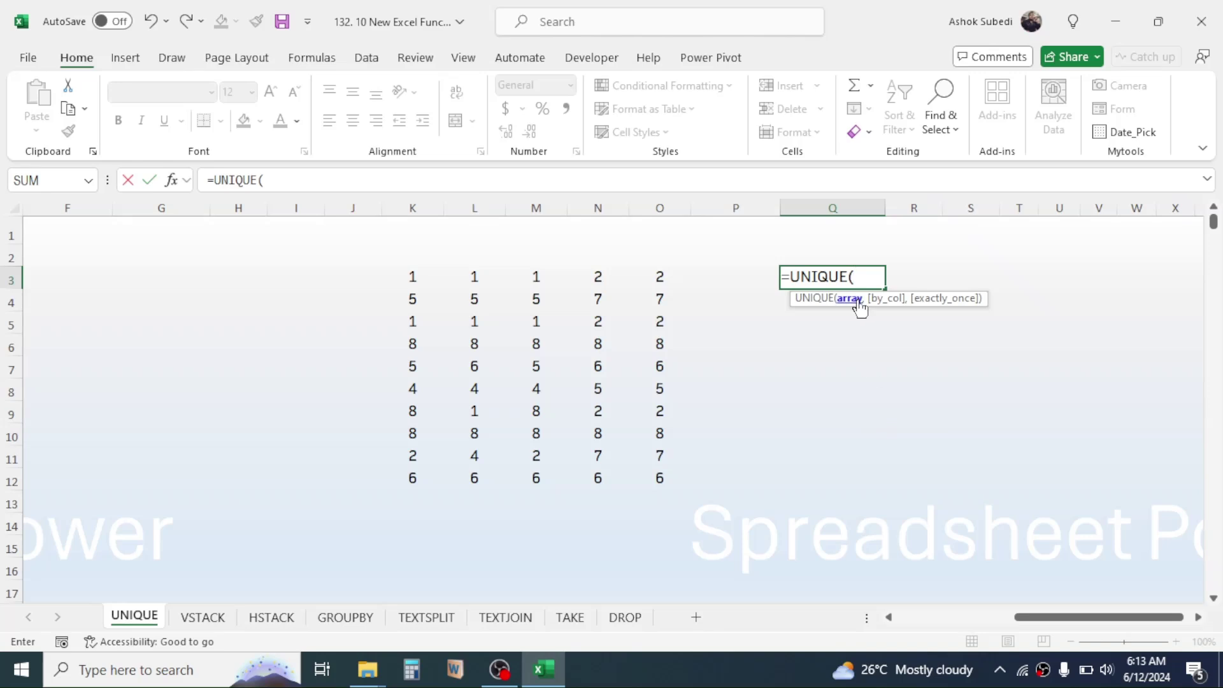
drag(412, 277, 660, 479)
text(,)
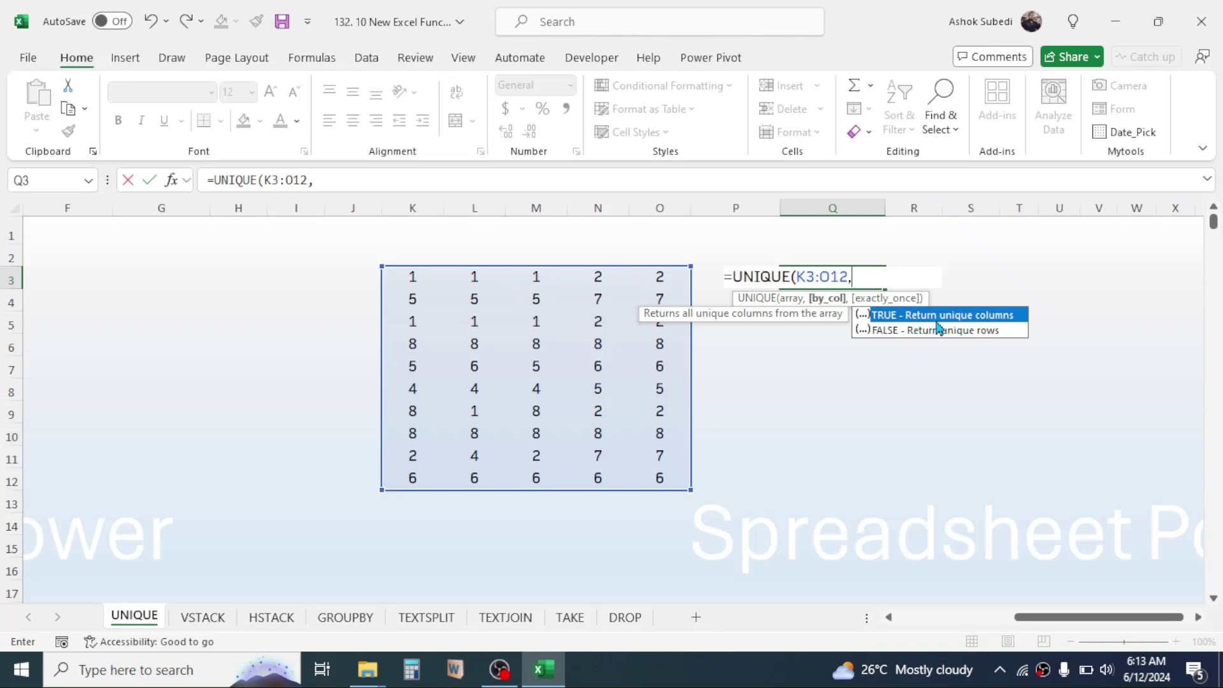
double_click(889, 316)
text())
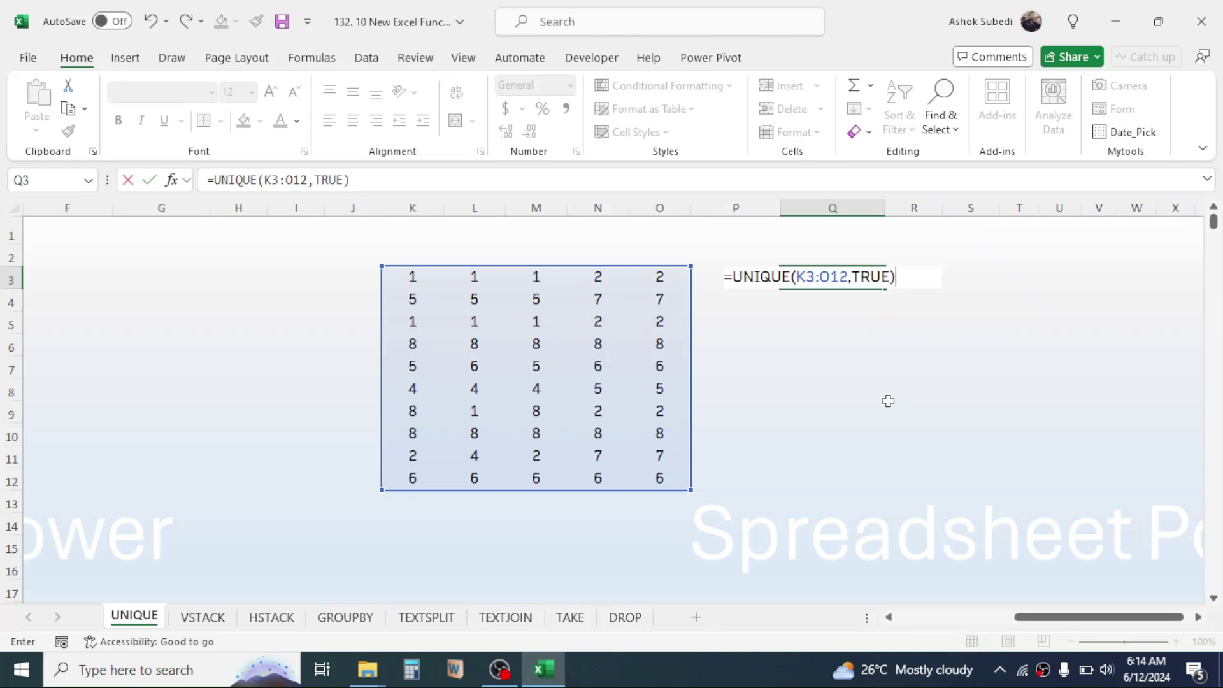
key(Return)
Examine the columns Q, R and S returned by the UNIQUE formula.
click(971, 208)
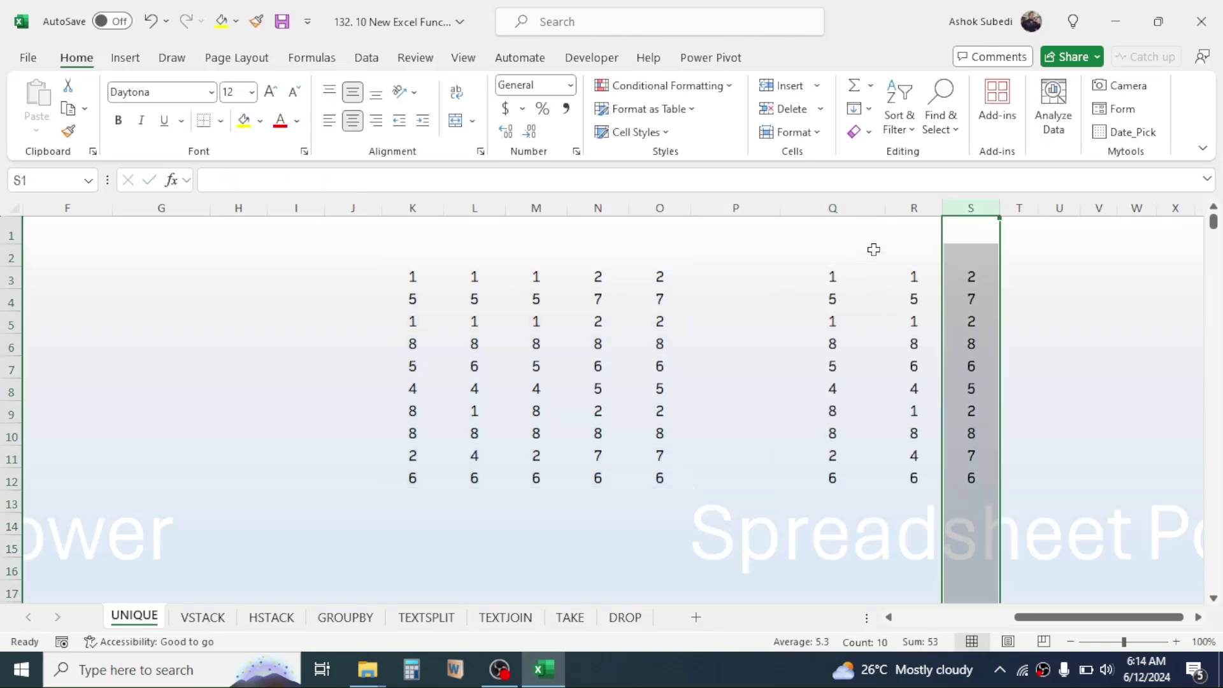
click(832, 208)
click(915, 208)
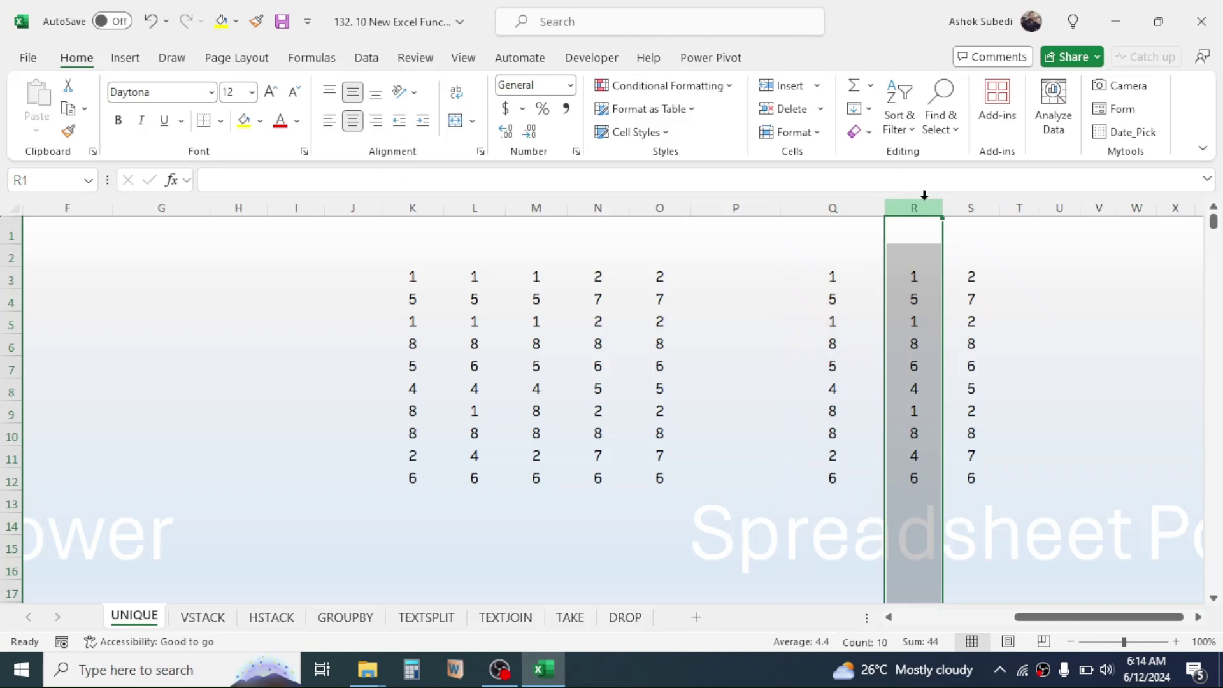
click(971, 207)
Change the by_col argument of the UNIQUE formula in Q3 to FALSE so it returns unique rows.
double_click(834, 274)
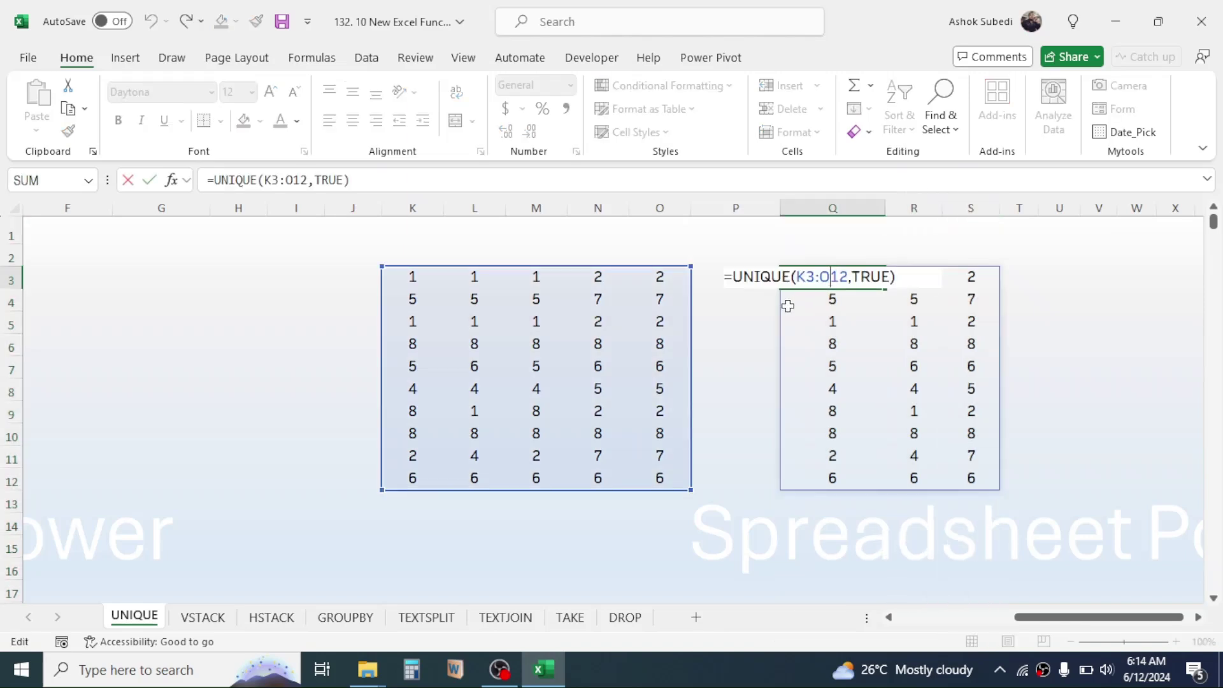
click(889, 277)
key(BackSpace)
key(BackSpace)
key(BackSpace)
key(BackSpace)
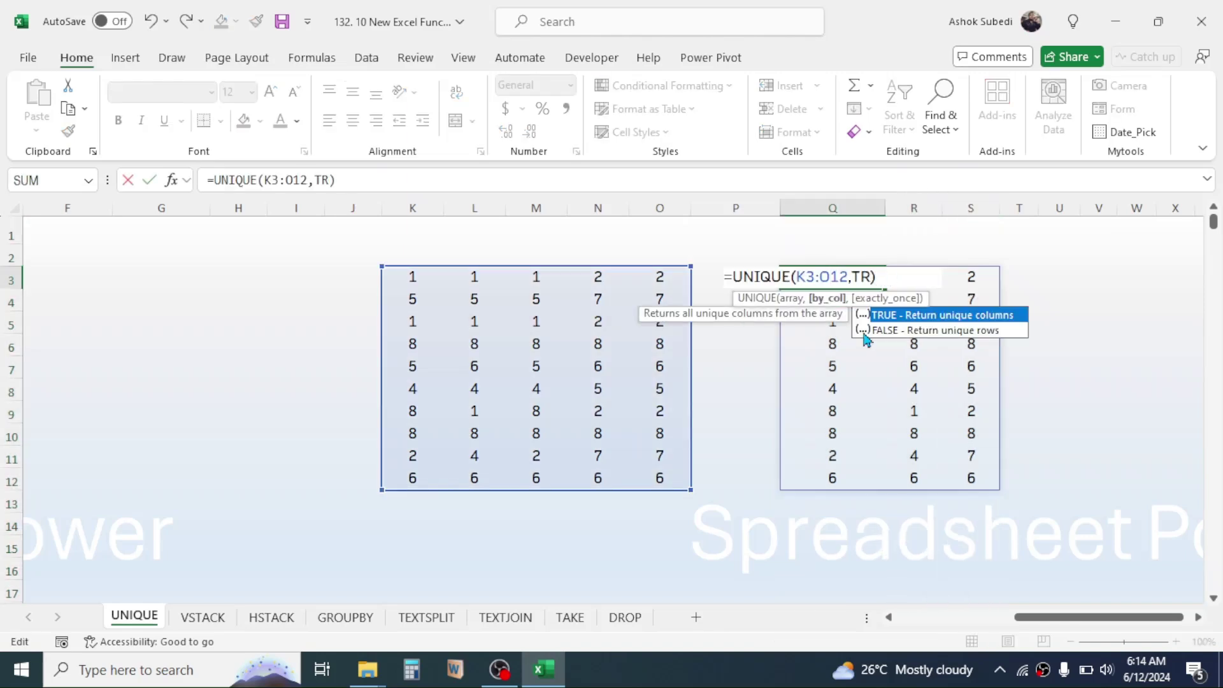
double_click(906, 331)
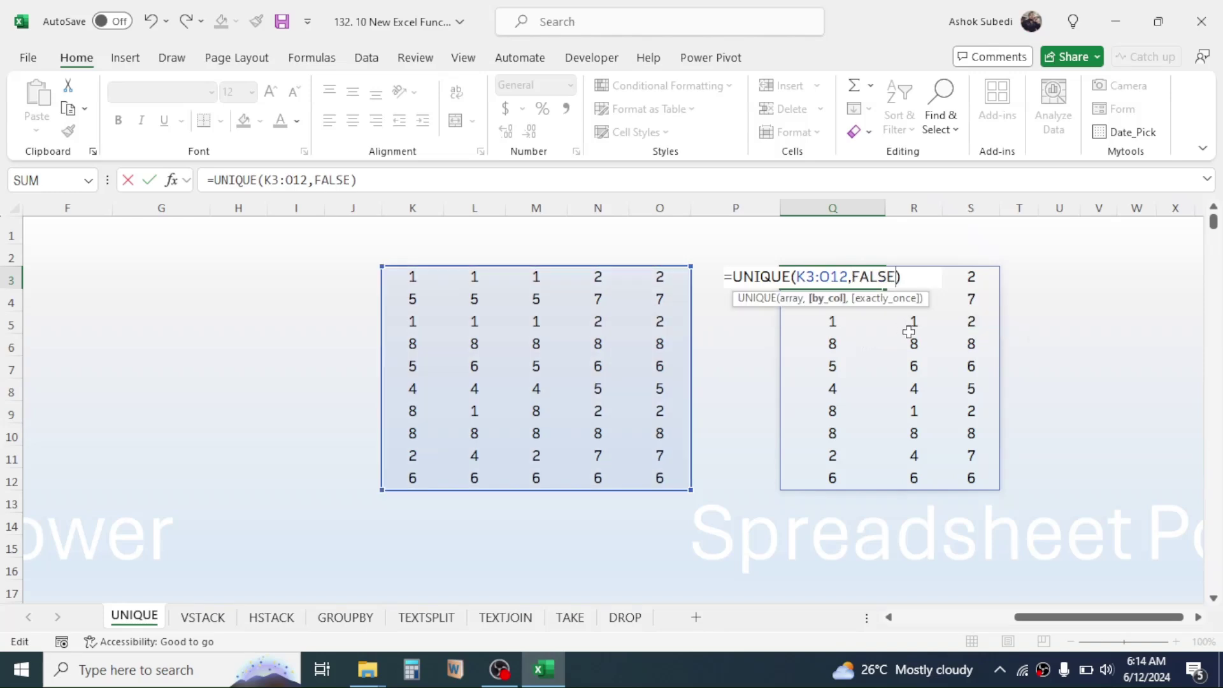
key(Return)
Compare the first rows of the UNIQUE result starting at Q3 with the source table K3:O12.
click(825, 509)
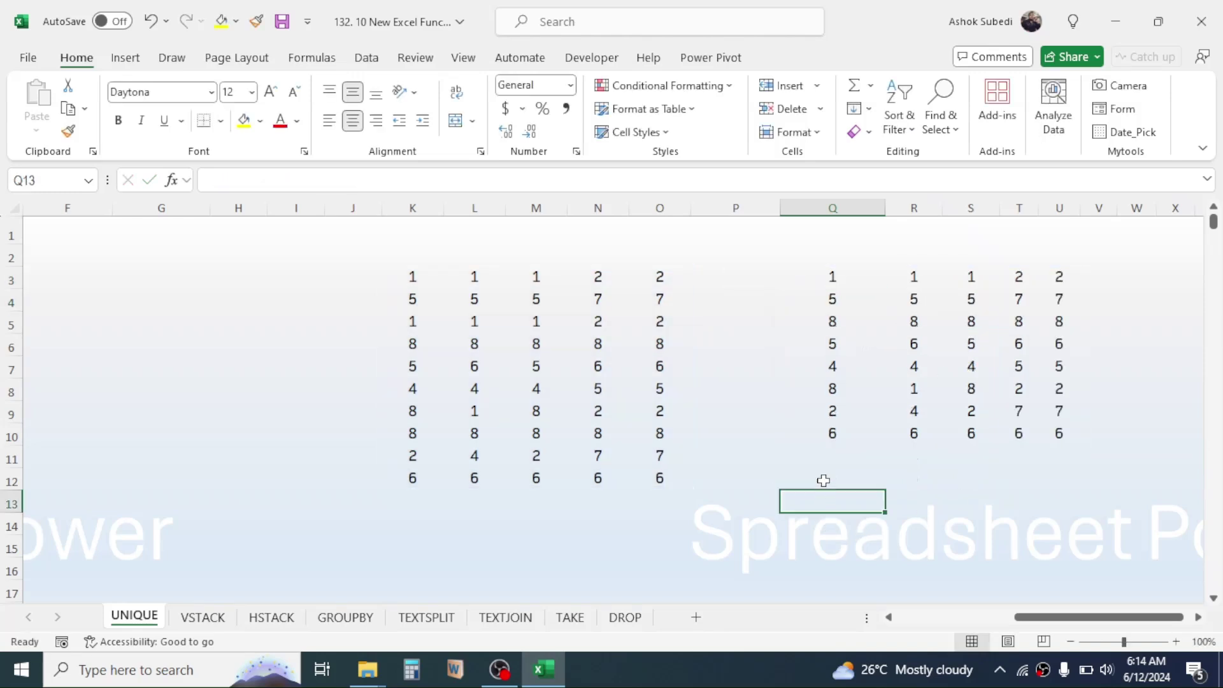
drag(838, 277, 1060, 276)
drag(822, 299, 1060, 298)
drag(414, 279, 659, 475)
drag(1070, 616, 904, 635)
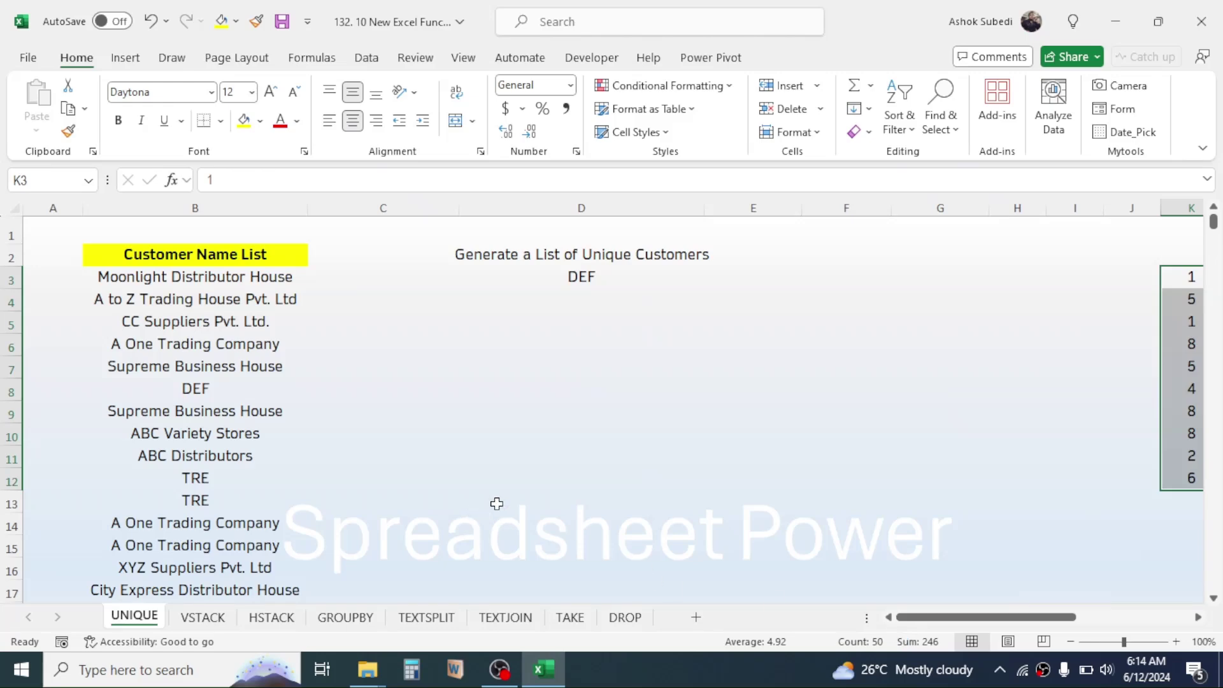
Switch to the VSTACK sheet and review the Jan, Feb and March 2024 sales tables.
click(204, 617)
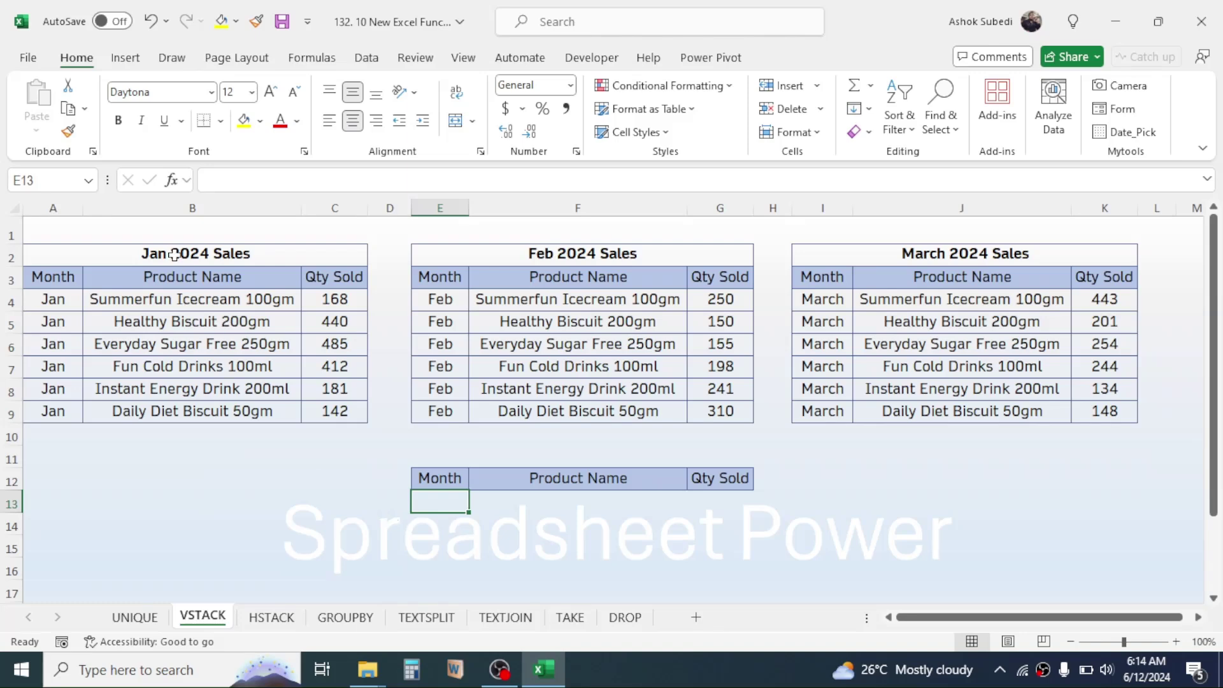
click(198, 254)
drag(199, 254, 202, 407)
click(185, 341)
click(577, 344)
click(578, 277)
click(1041, 316)
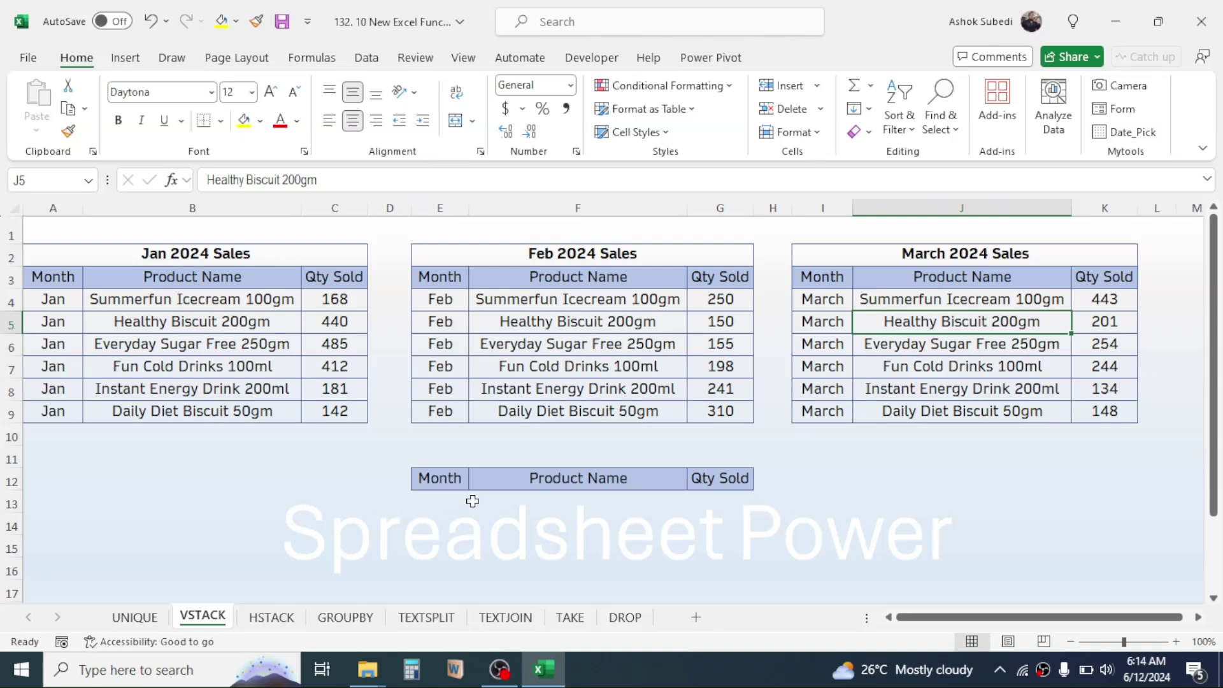
Check the Month, Product Name and Qty Sold headers in row 12 against the columns of the sales tables above.
click(438, 478)
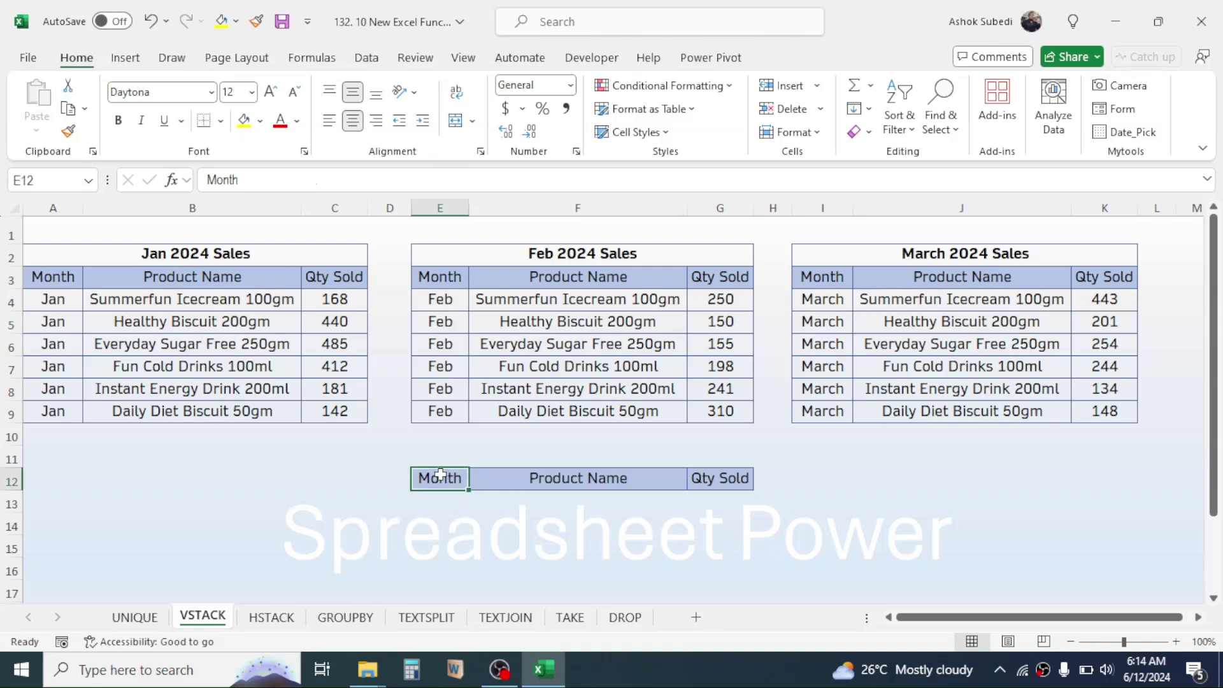
click(438, 496)
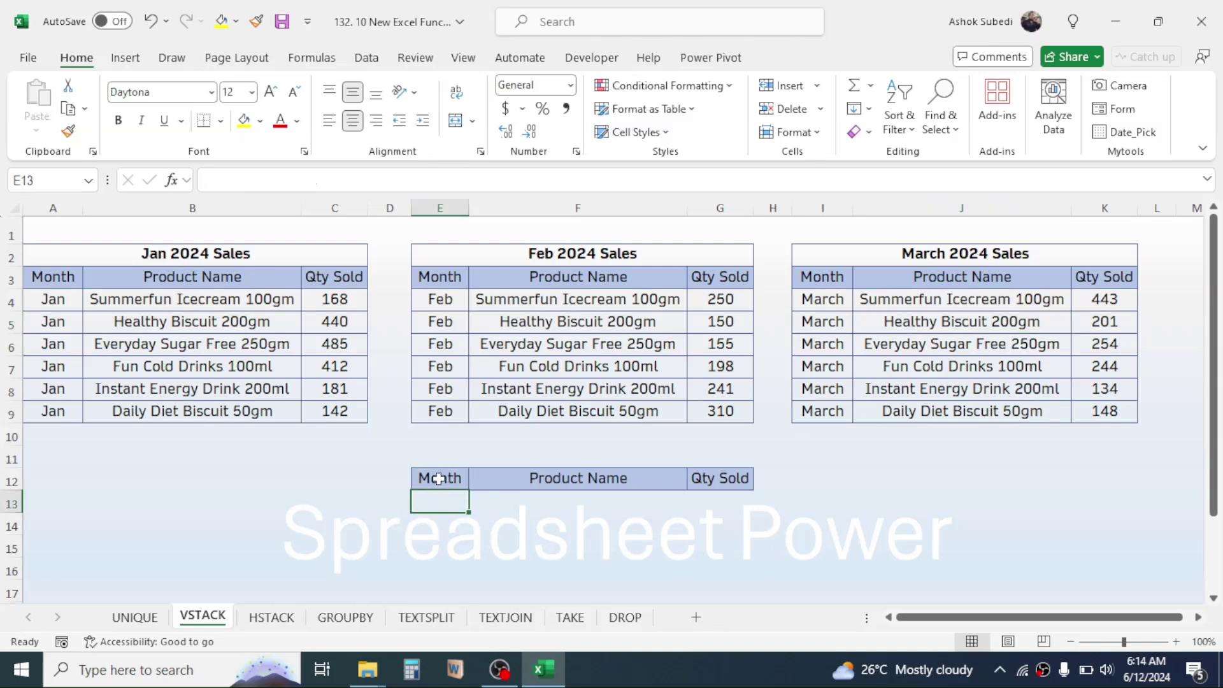
click(444, 208)
click(606, 207)
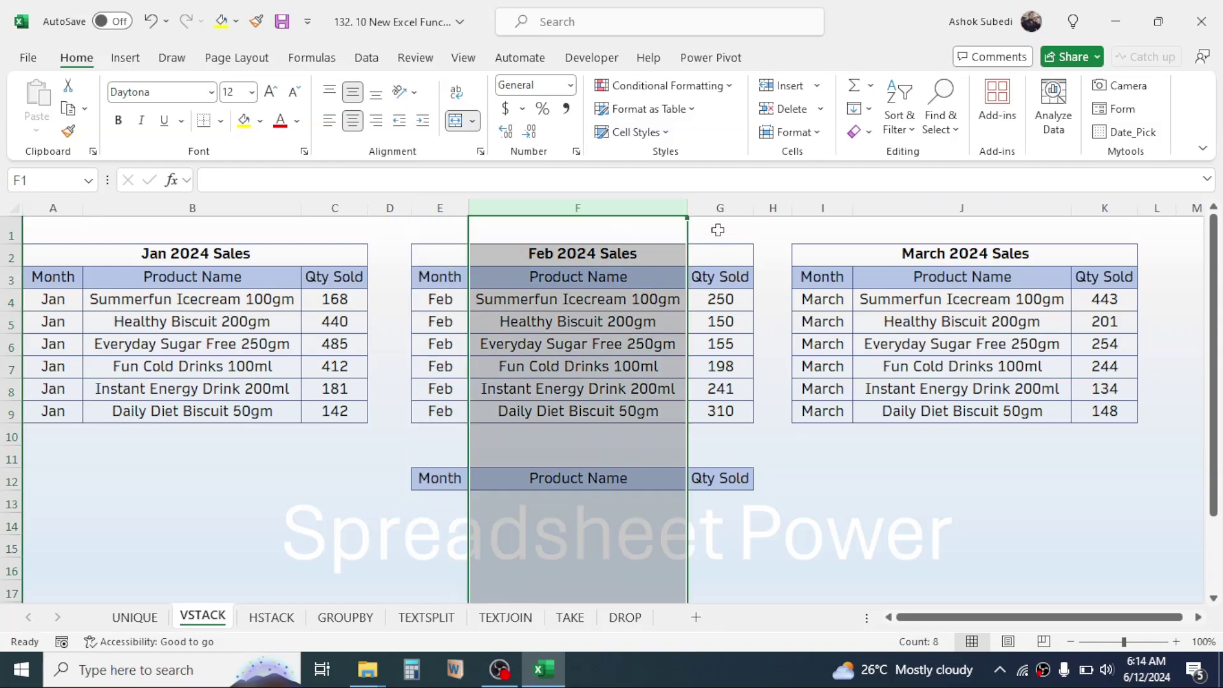
click(720, 207)
click(440, 506)
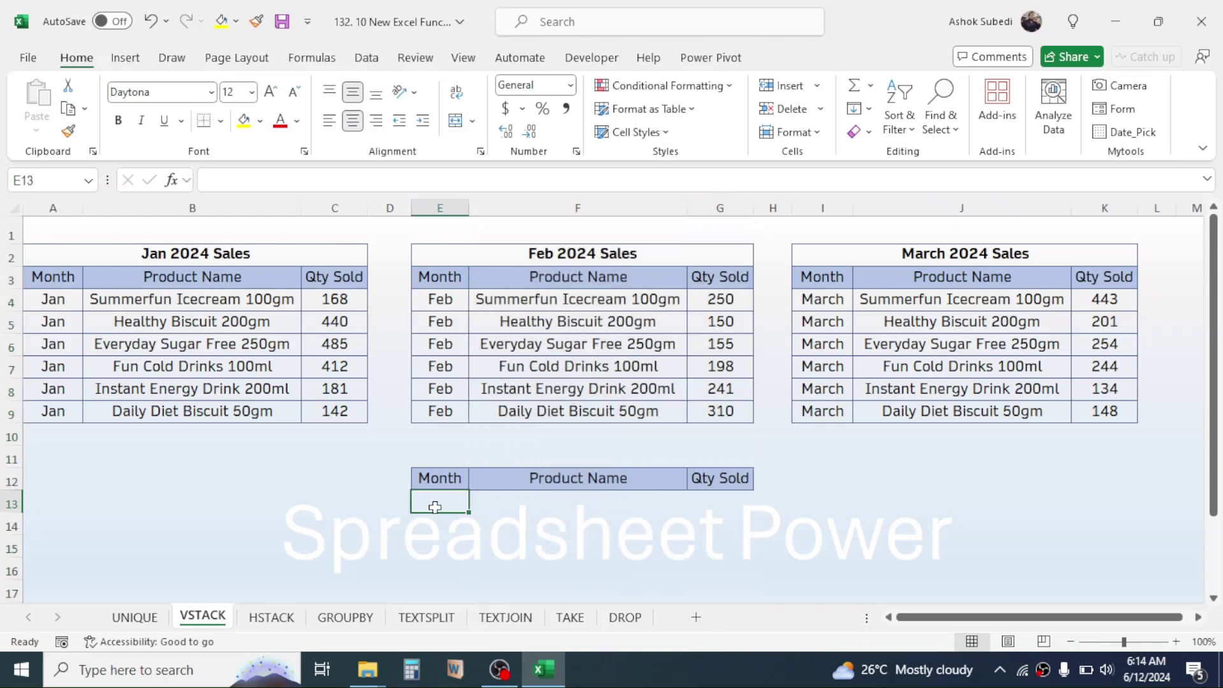
click(205, 307)
key(shift+Down)
key(shift+Down)
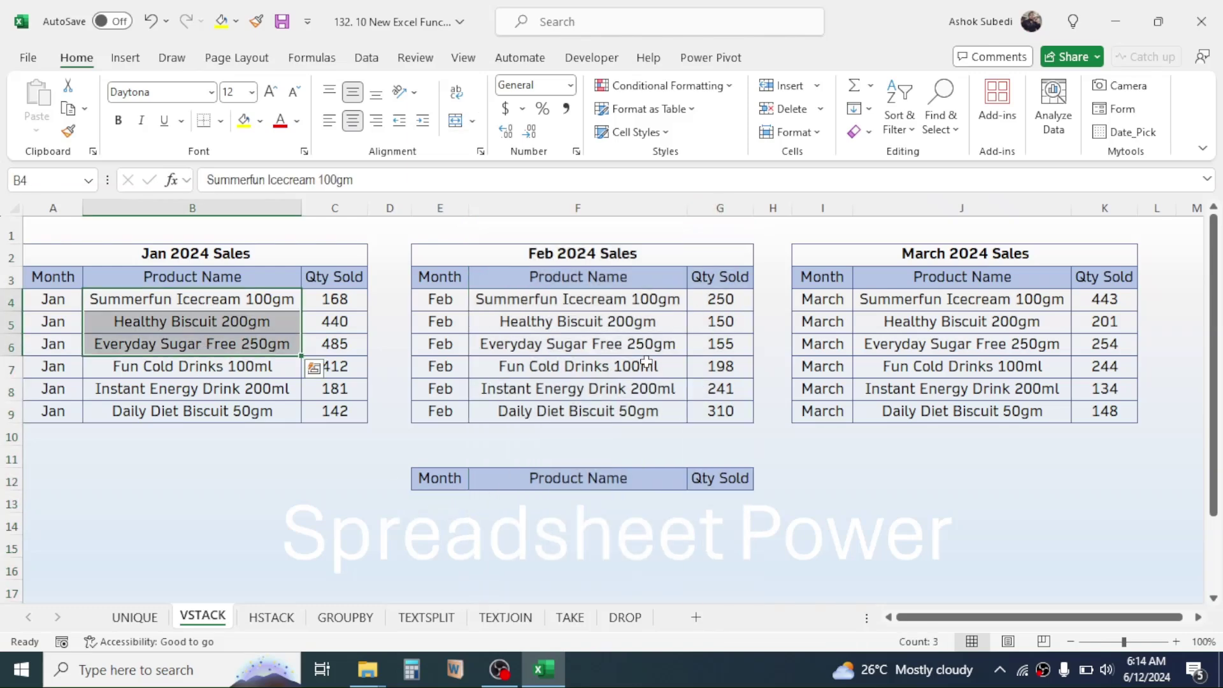
Start a VSTACK formula in E13 with the January data A4:C9 as its first array.
click(450, 503)
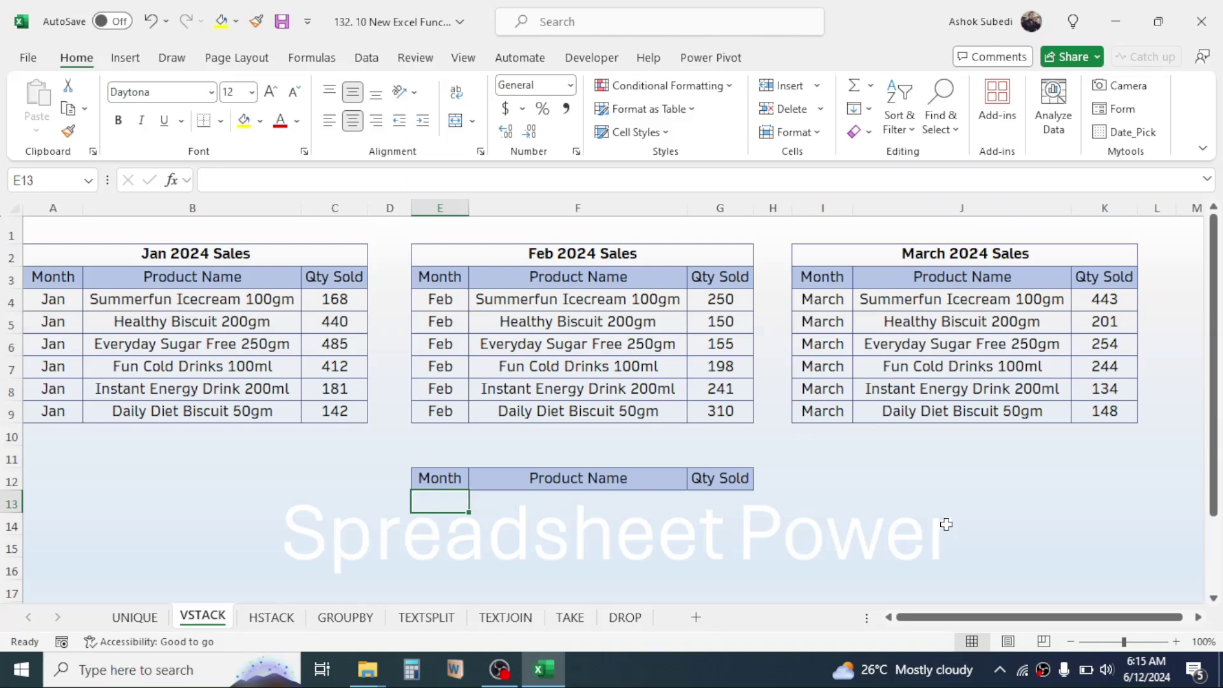
text(=VS)
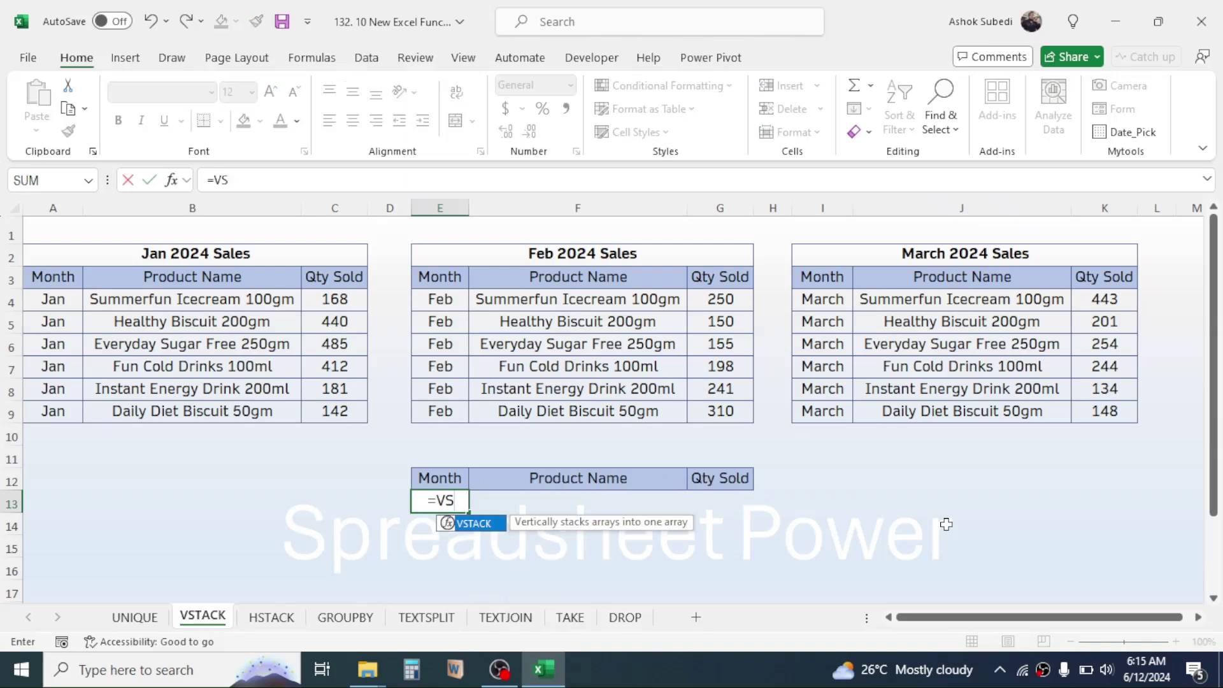
text(TACK()
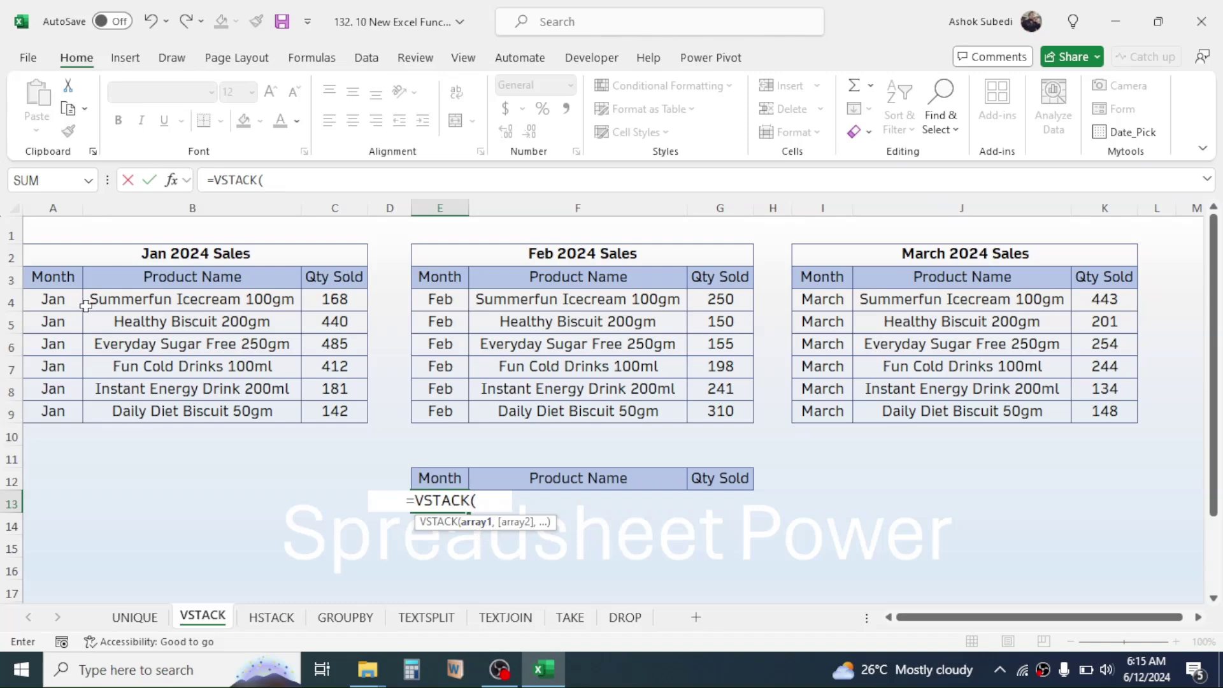
click(66, 302)
drag(66, 302, 336, 415)
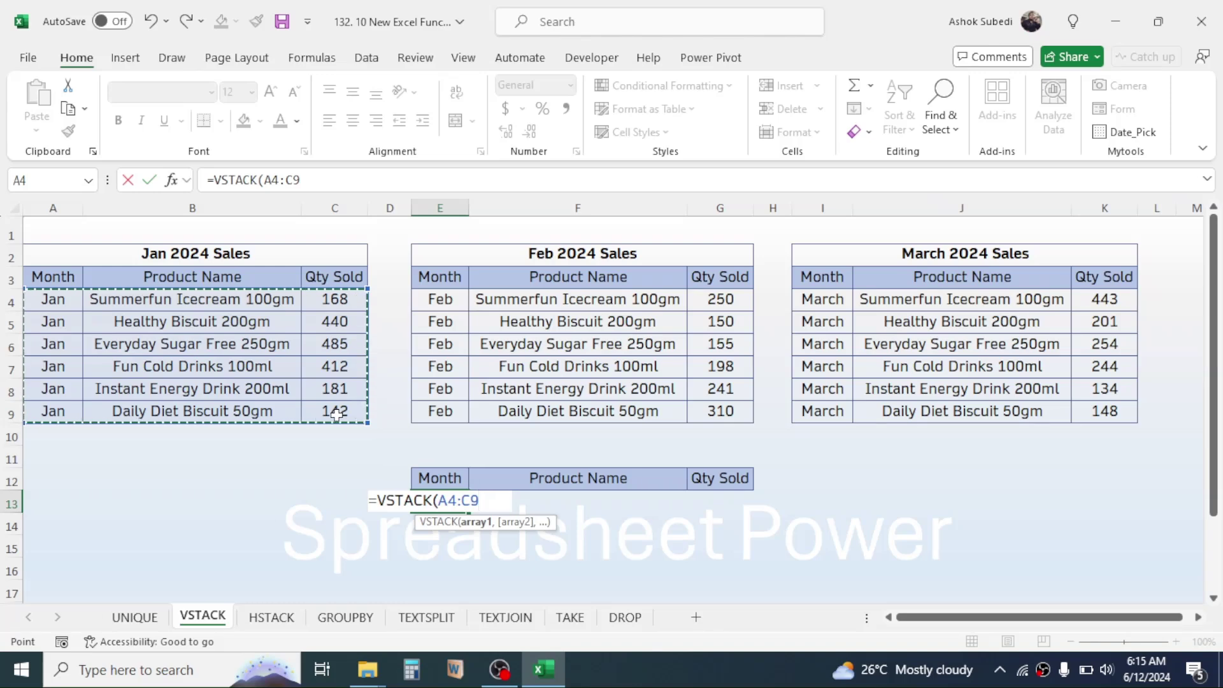
text(,)
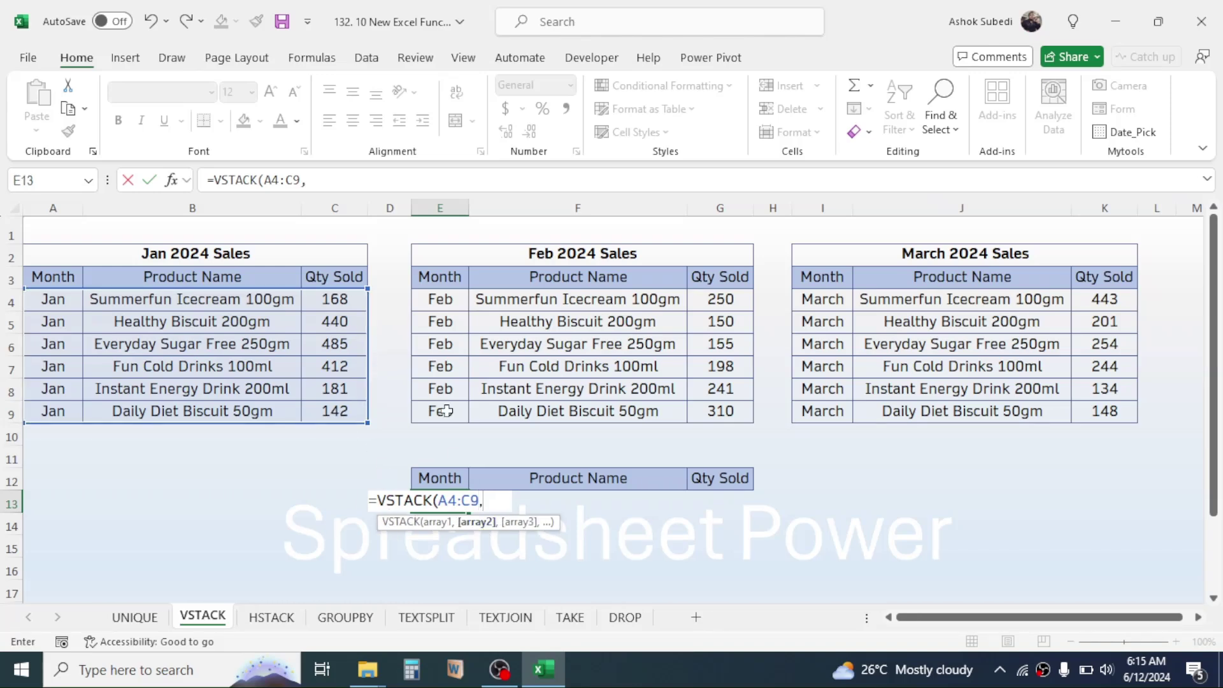
Add the February range E4:G9 and the March range I4:K9 to the VSTACK formula, enter it and view the stacked table.
drag(441, 310, 717, 408)
text(,)
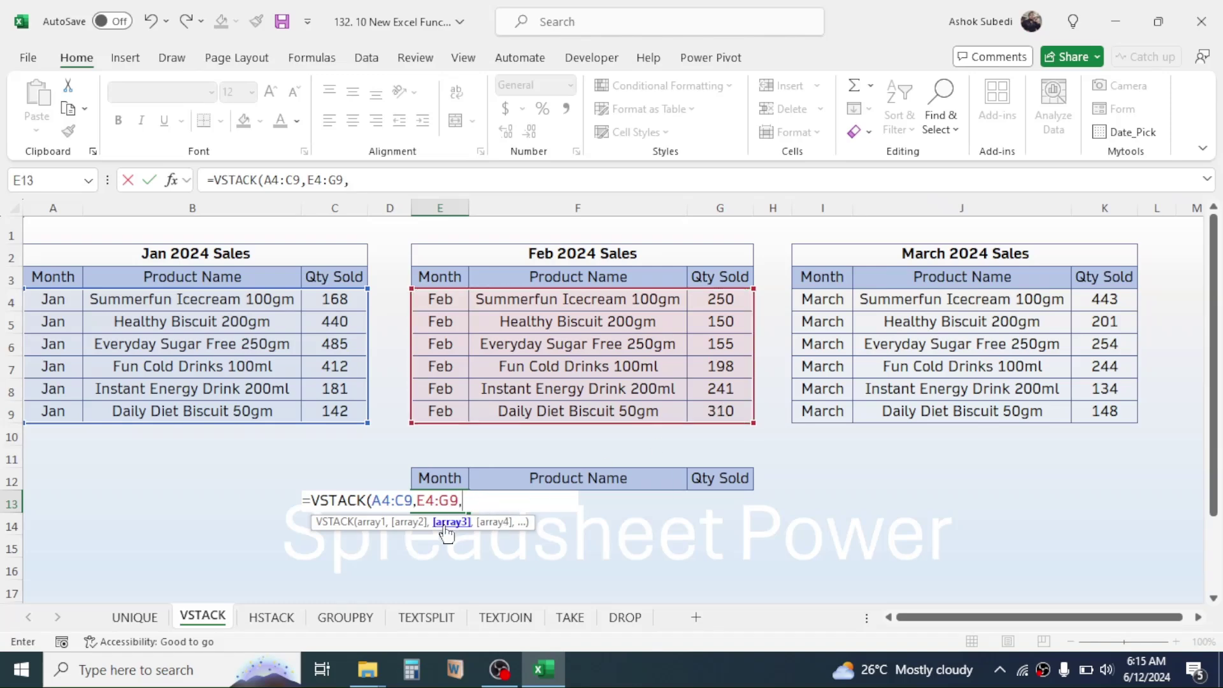
drag(837, 301, 1087, 408)
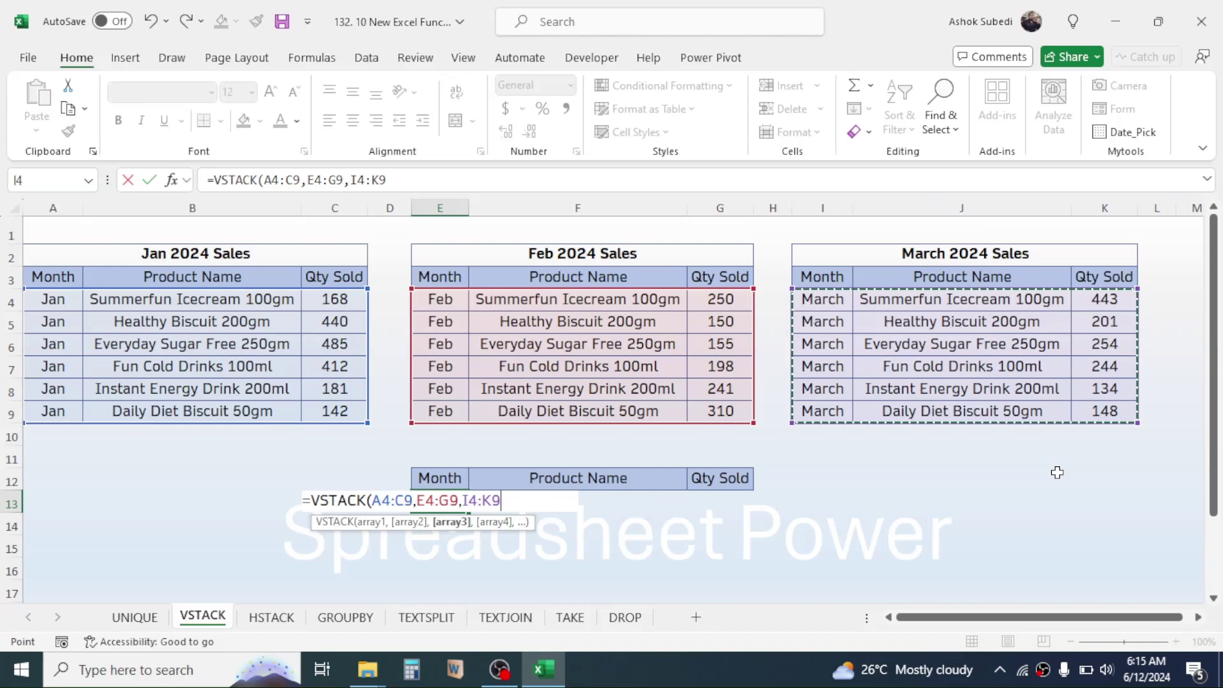
text())
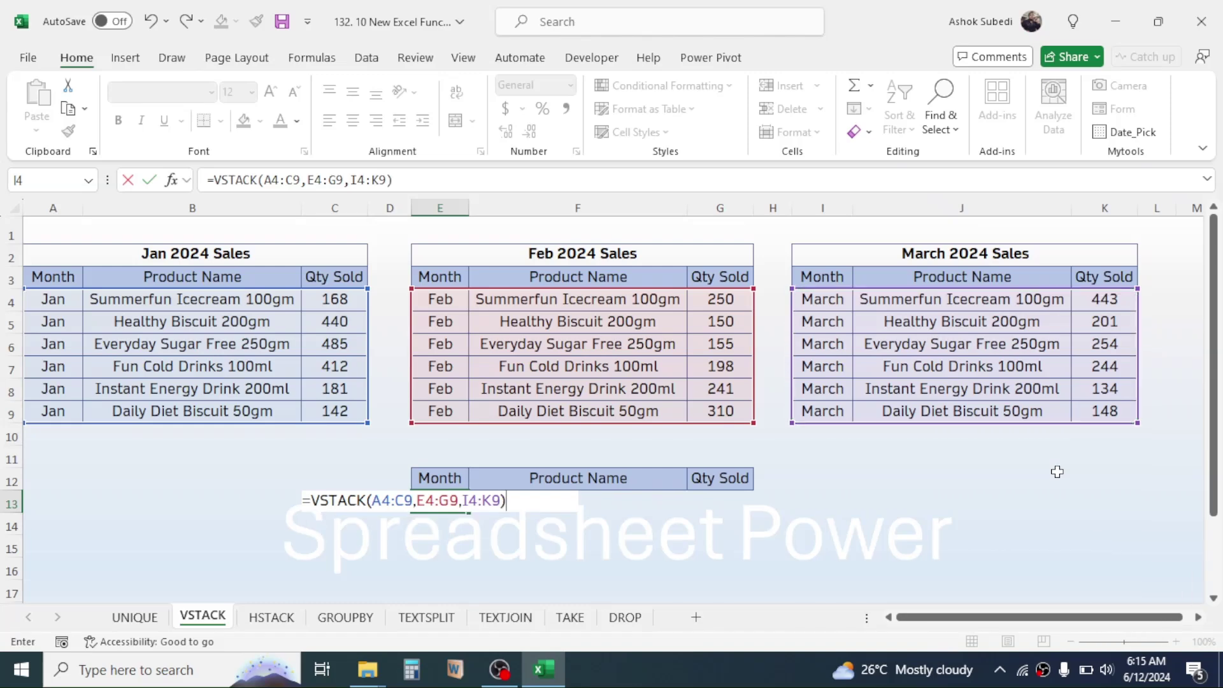
key(Return)
click(594, 520)
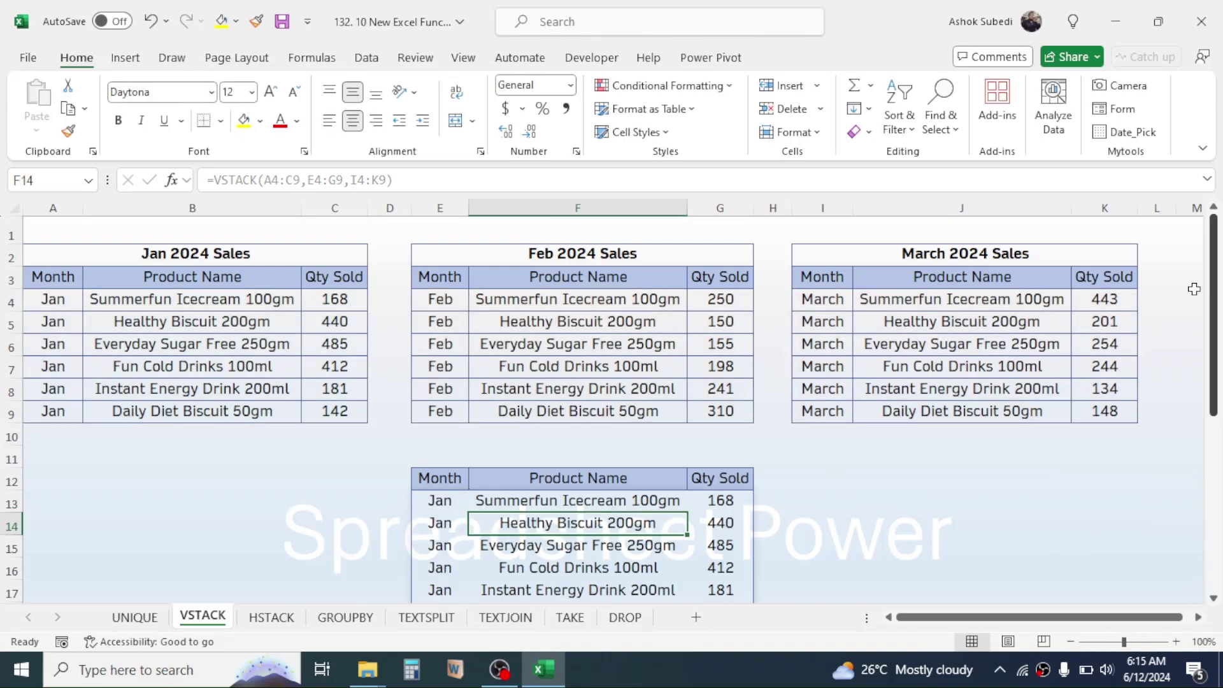
drag(1218, 287, 1211, 311)
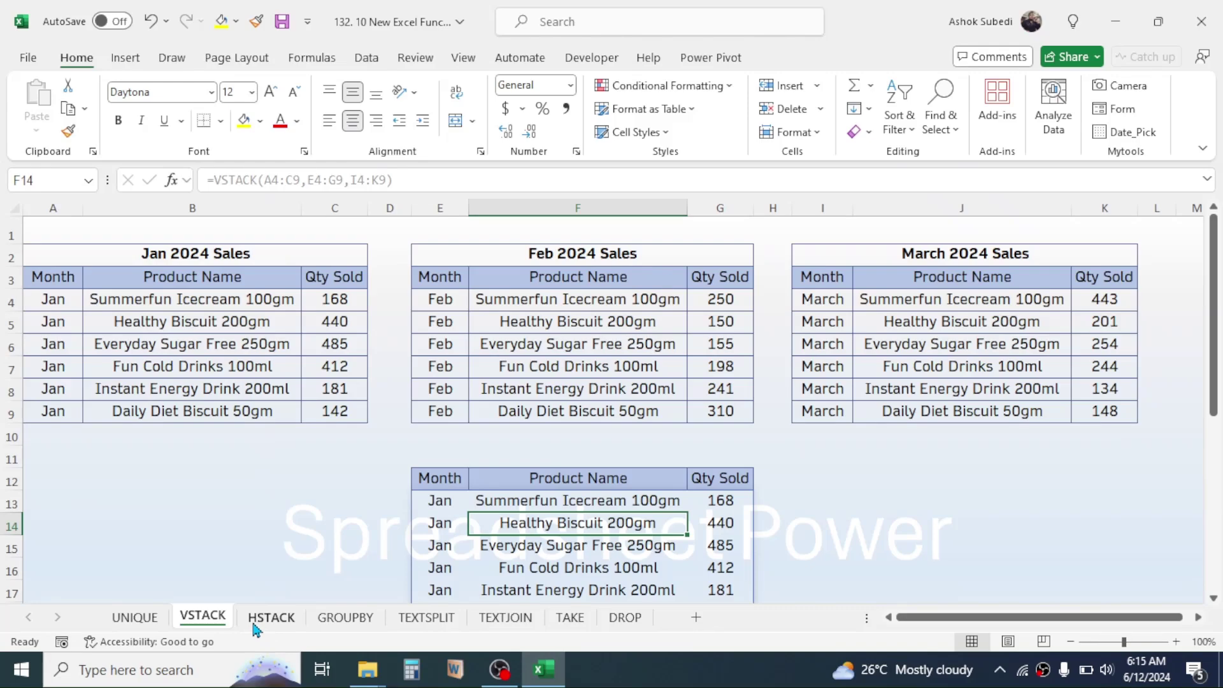
Switch to the HSTACK sheet and review the product names in the Jan, Feb and March 2024 sales tables.
click(273, 617)
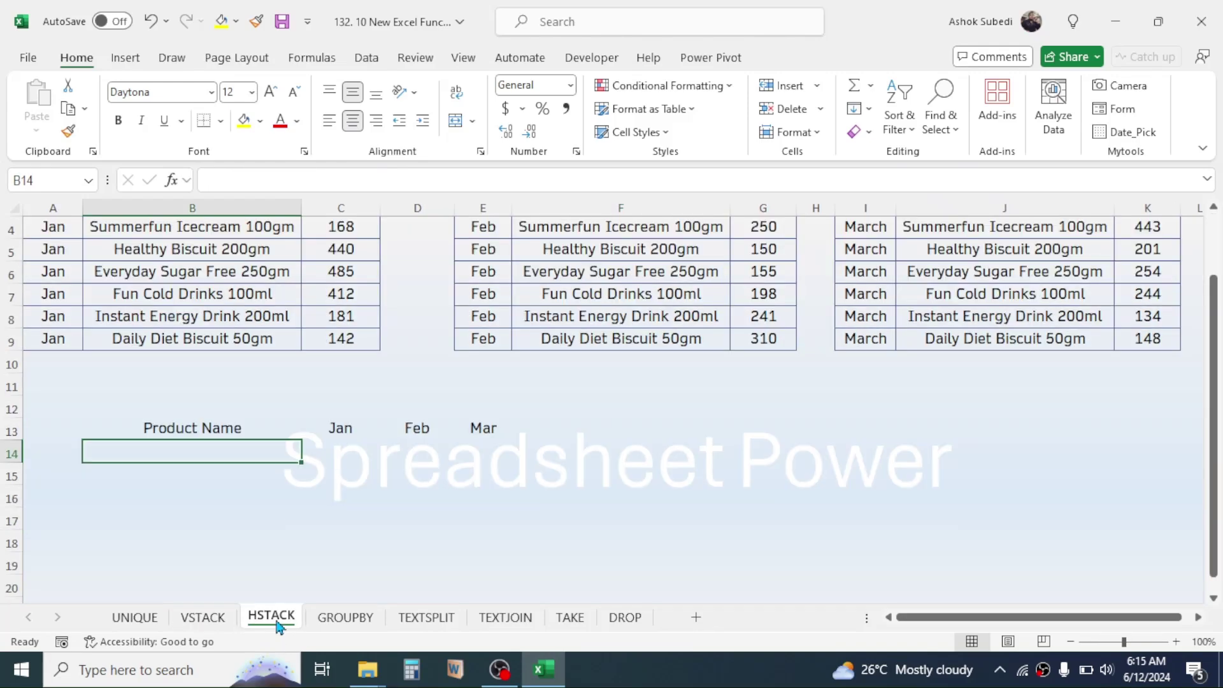
drag(1213, 413, 1213, 351)
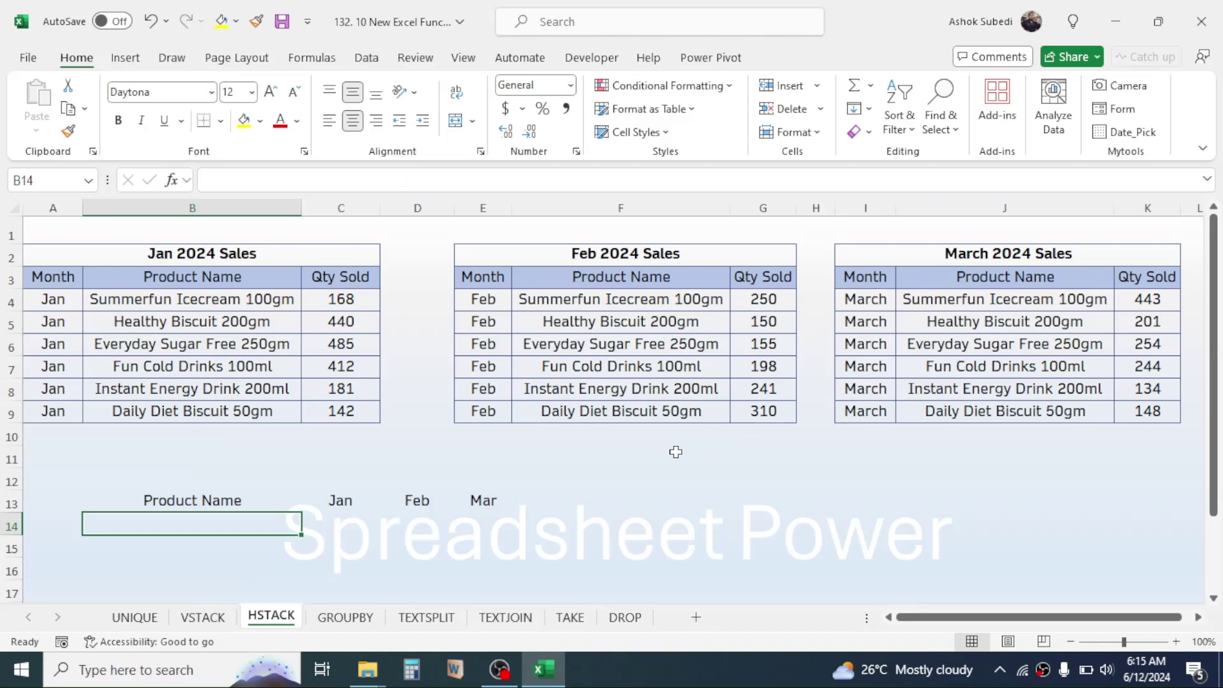
drag(242, 257, 242, 411)
drag(669, 276, 678, 356)
drag(975, 299, 974, 380)
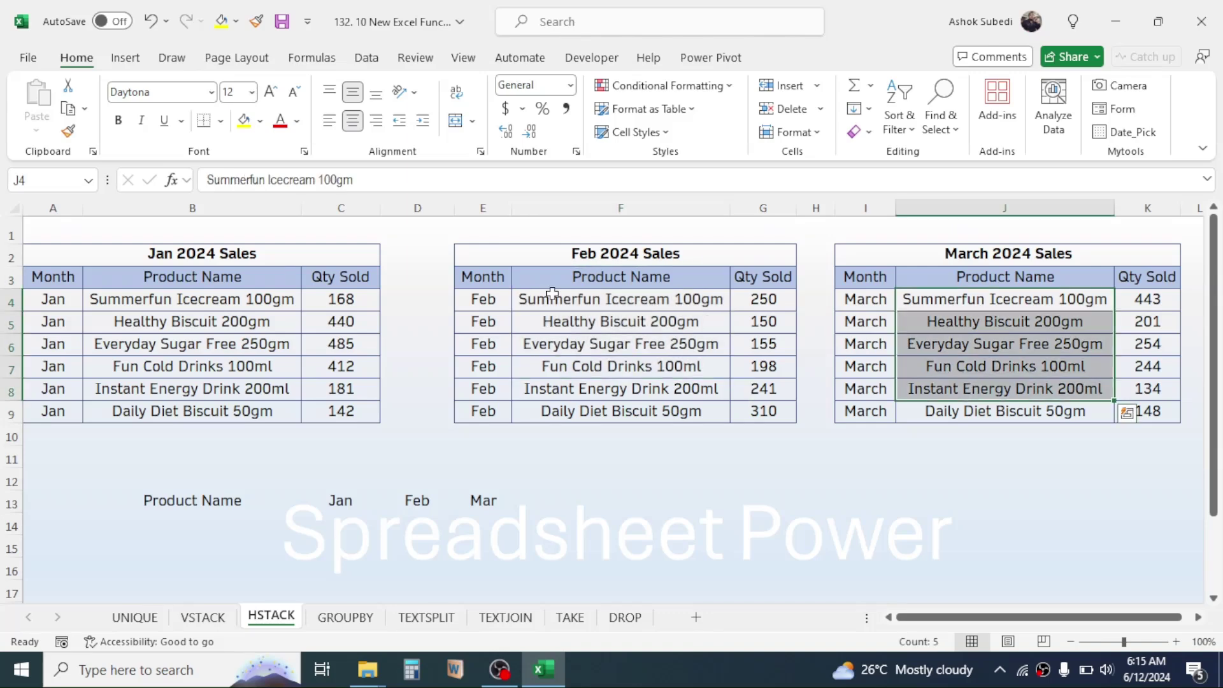
Check the empty result columns under the Product Name, Jan, Feb and Mar headers in row 13.
click(213, 507)
drag(195, 524, 233, 566)
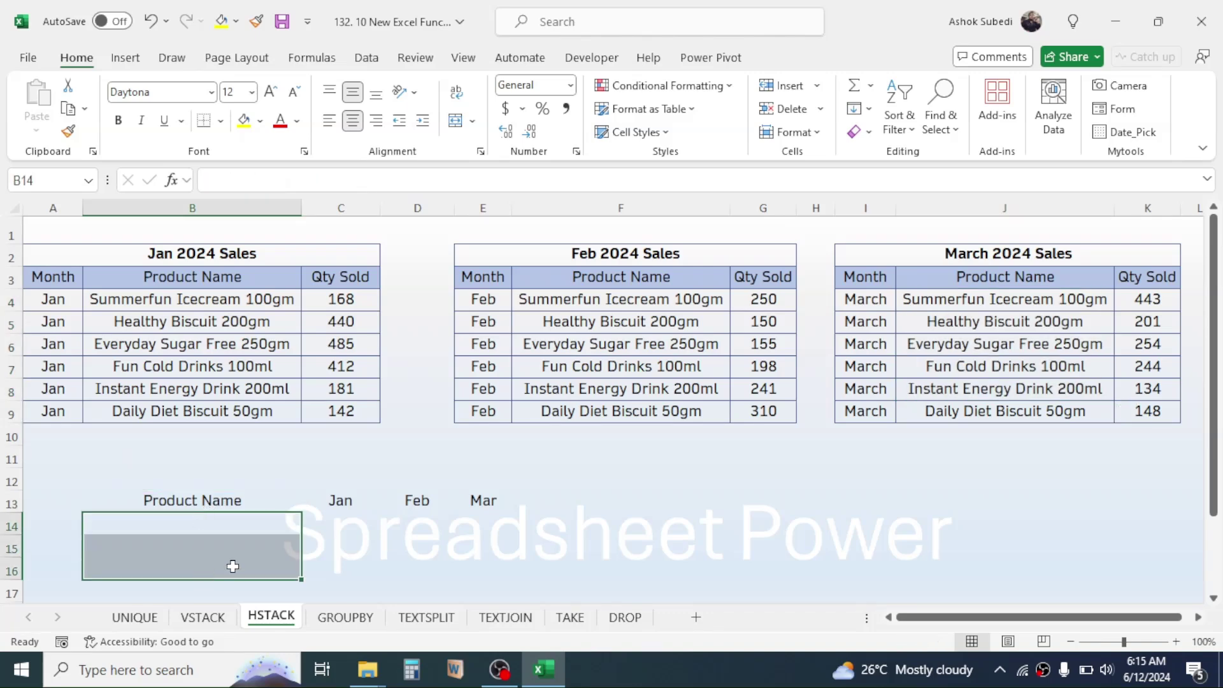
click(344, 519)
drag(343, 518, 342, 568)
drag(419, 520, 433, 559)
drag(487, 516, 492, 550)
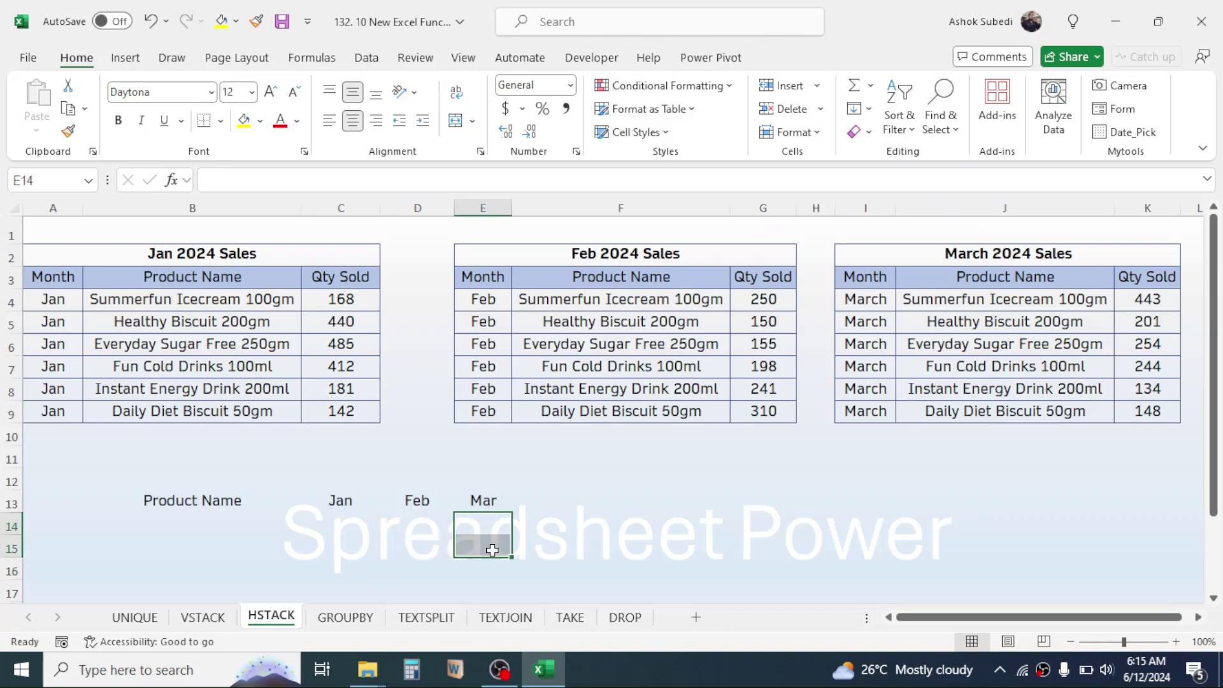
Start an HSTACK formula in B14 with the January product names B4:B9 as its first array.
click(1214, 600)
click(195, 492)
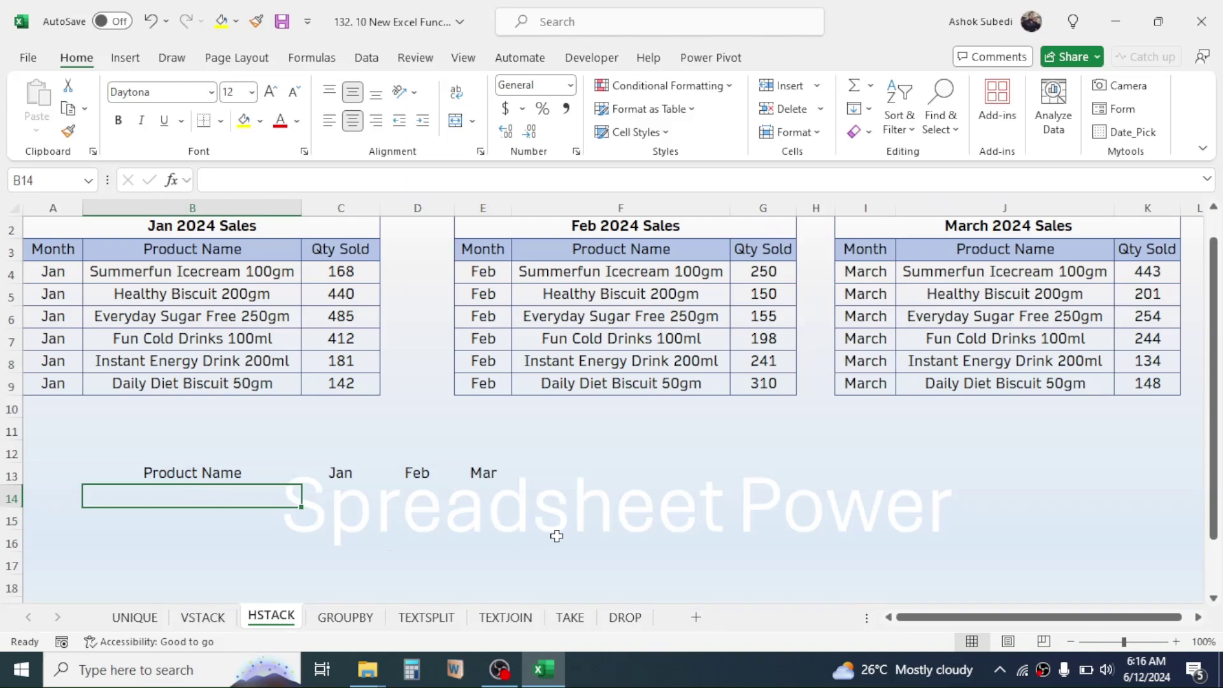
text(=HS)
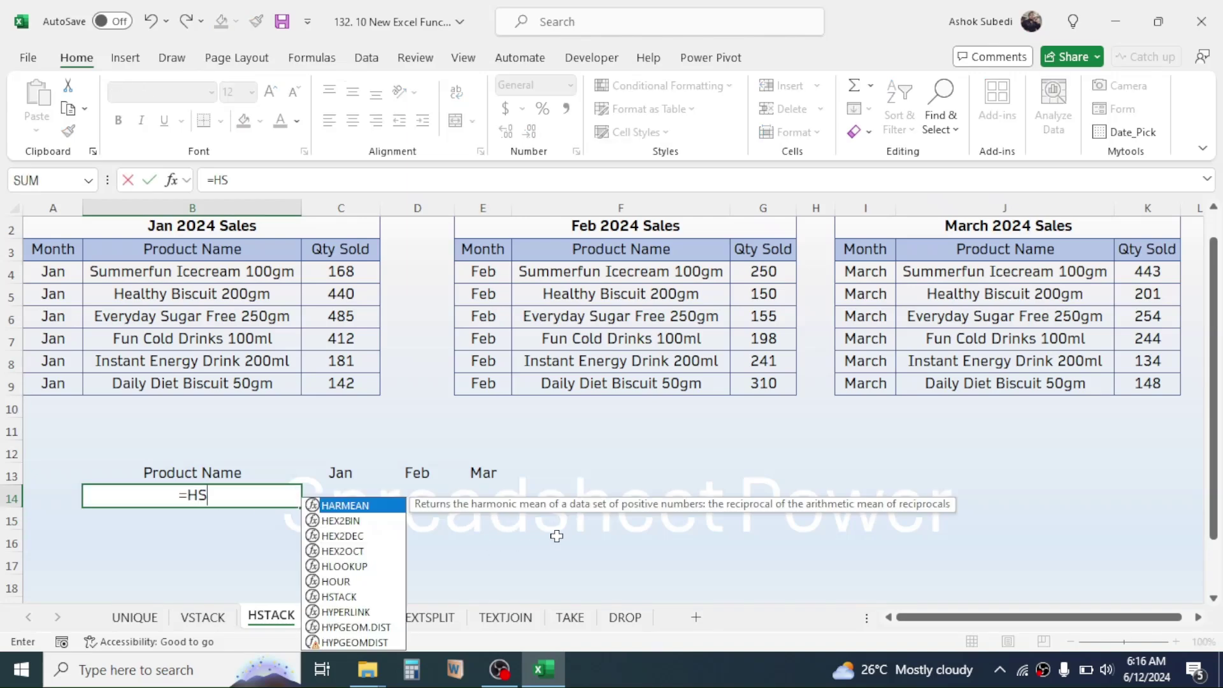
text(TACK()
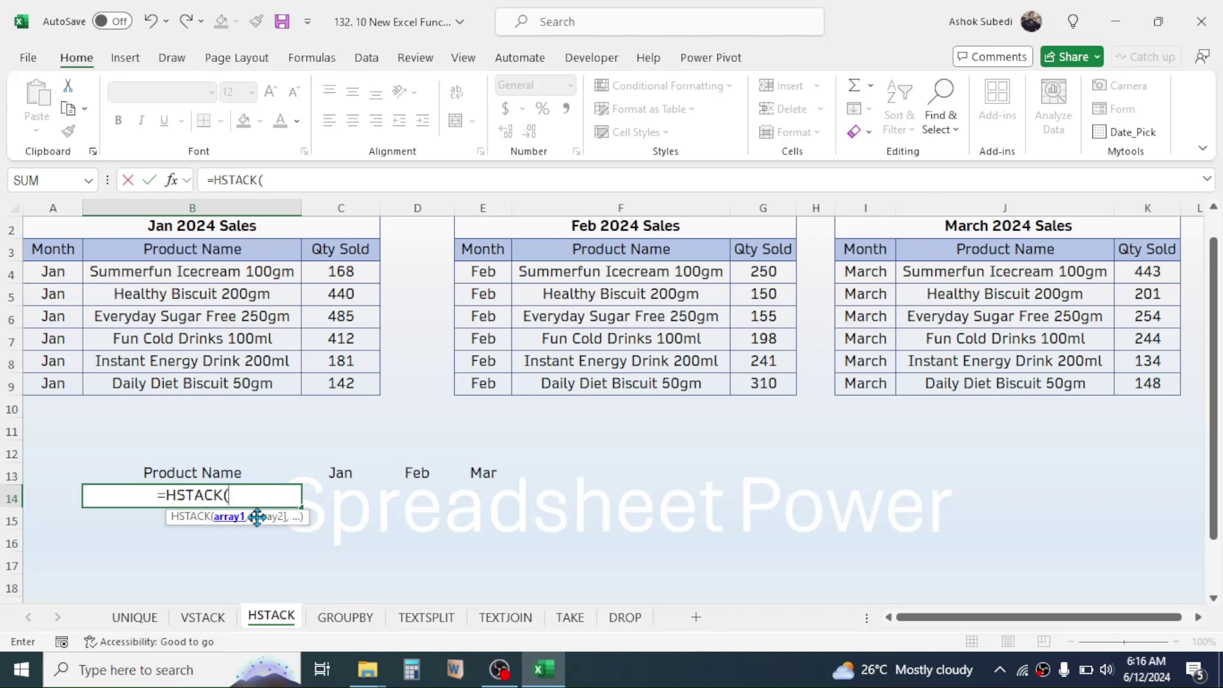
drag(1216, 327, 1217, 292)
drag(198, 298, 195, 406)
text(,)
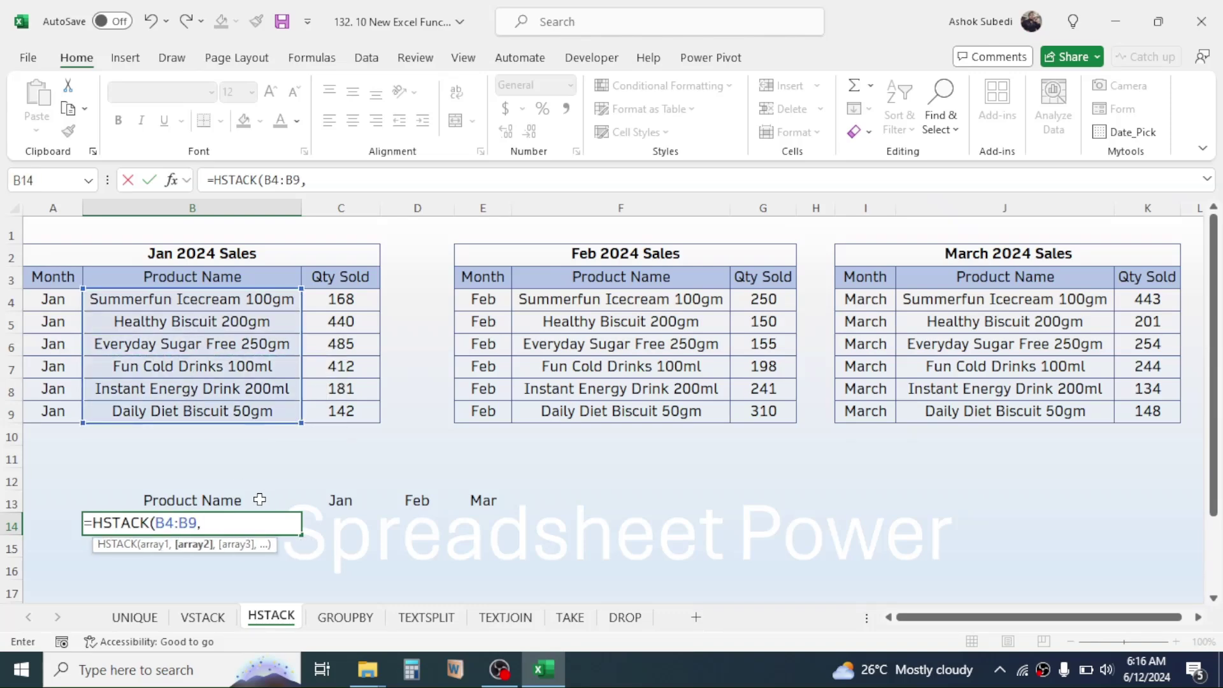
Add the monthly quantity ranges C4:C9, G4:G9 and K4:K9 to the HSTACK formula, enter it and view the combined table.
drag(341, 299, 345, 410)
text(,)
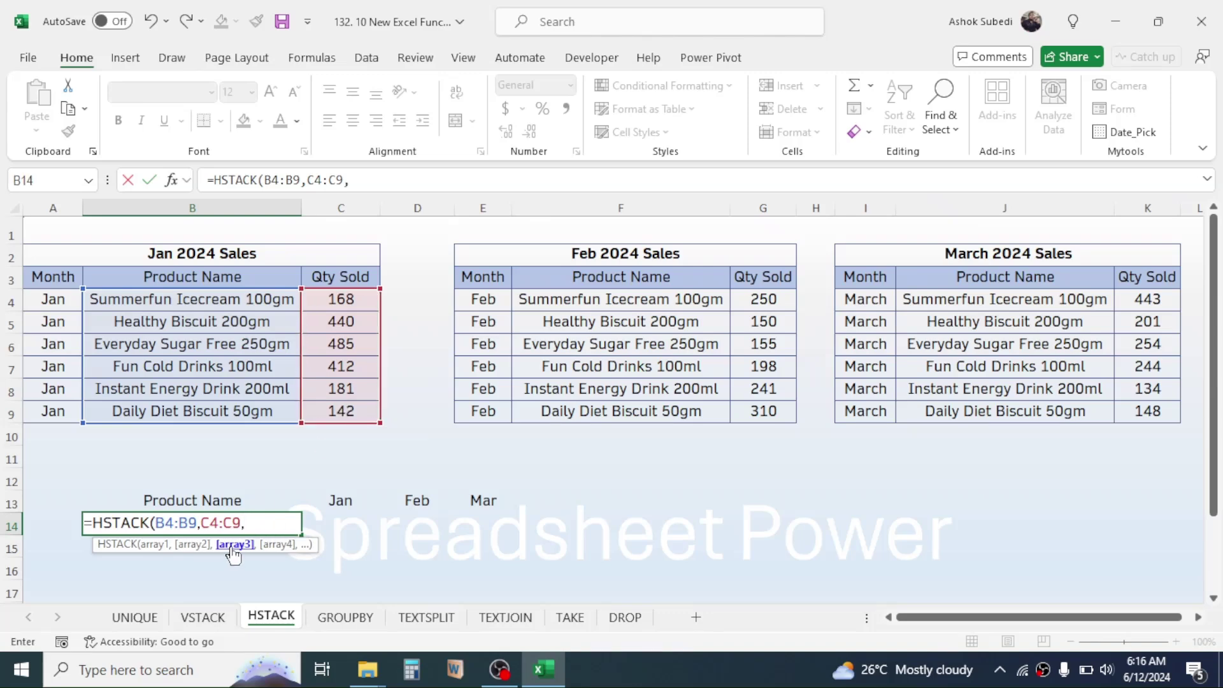
drag(775, 298, 768, 405)
text(,)
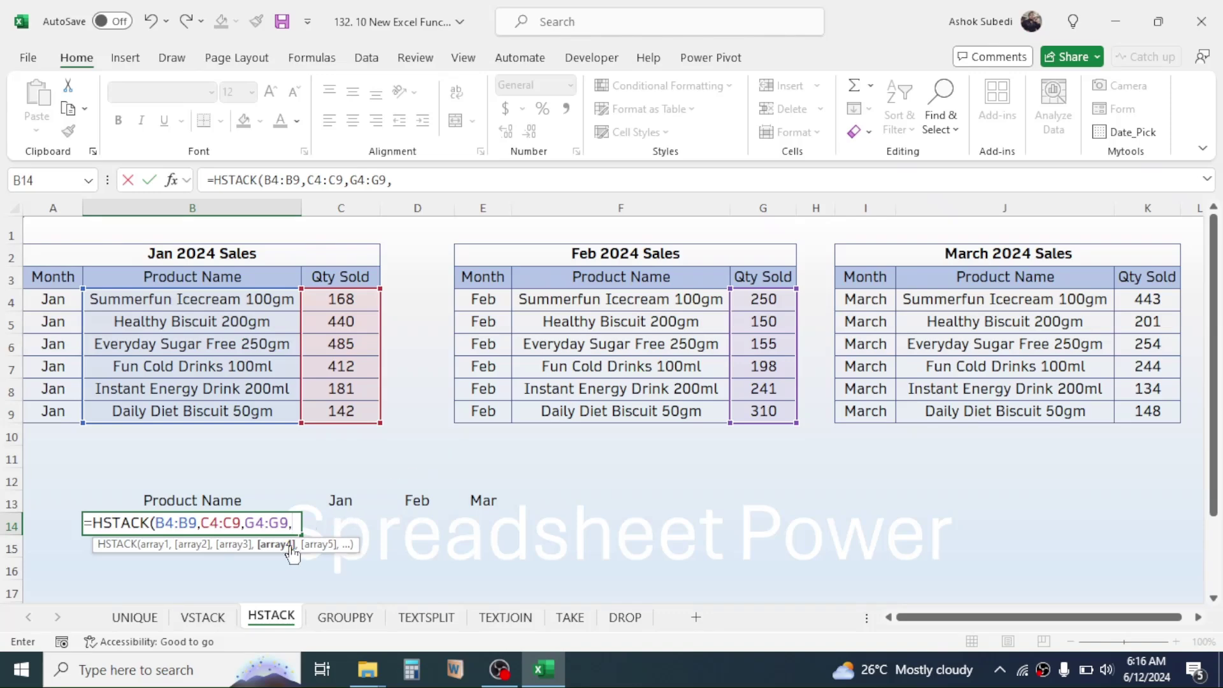
drag(1148, 295, 1144, 406)
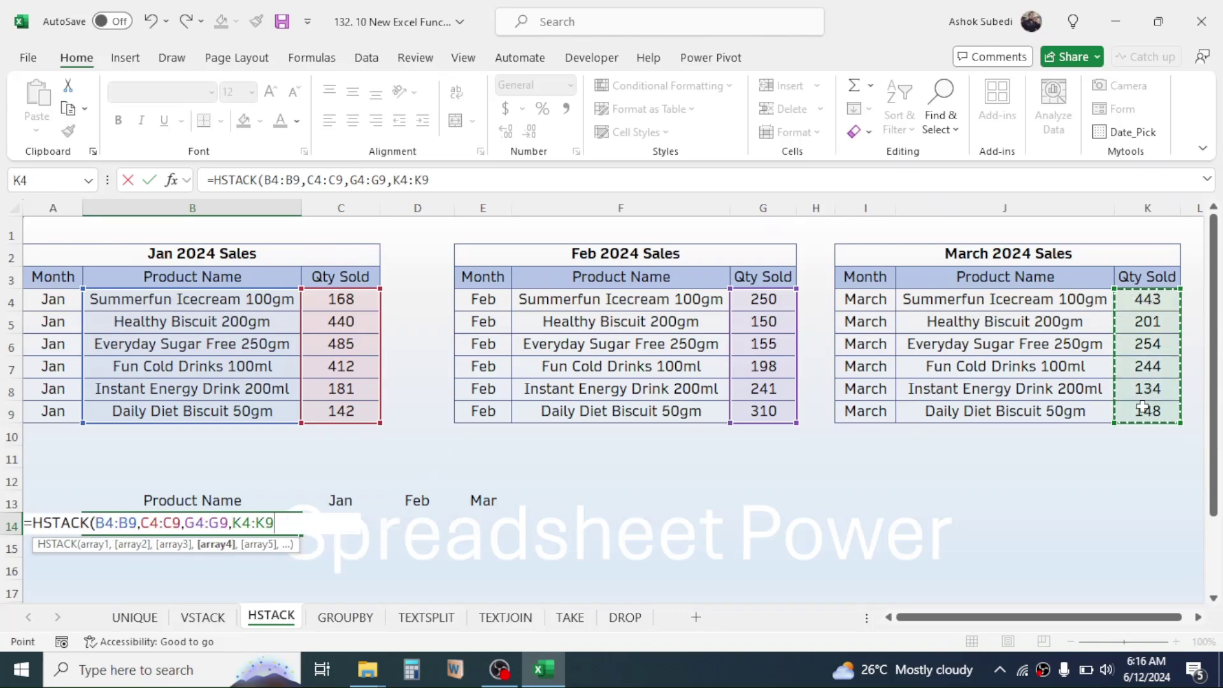
text())
key(Return)
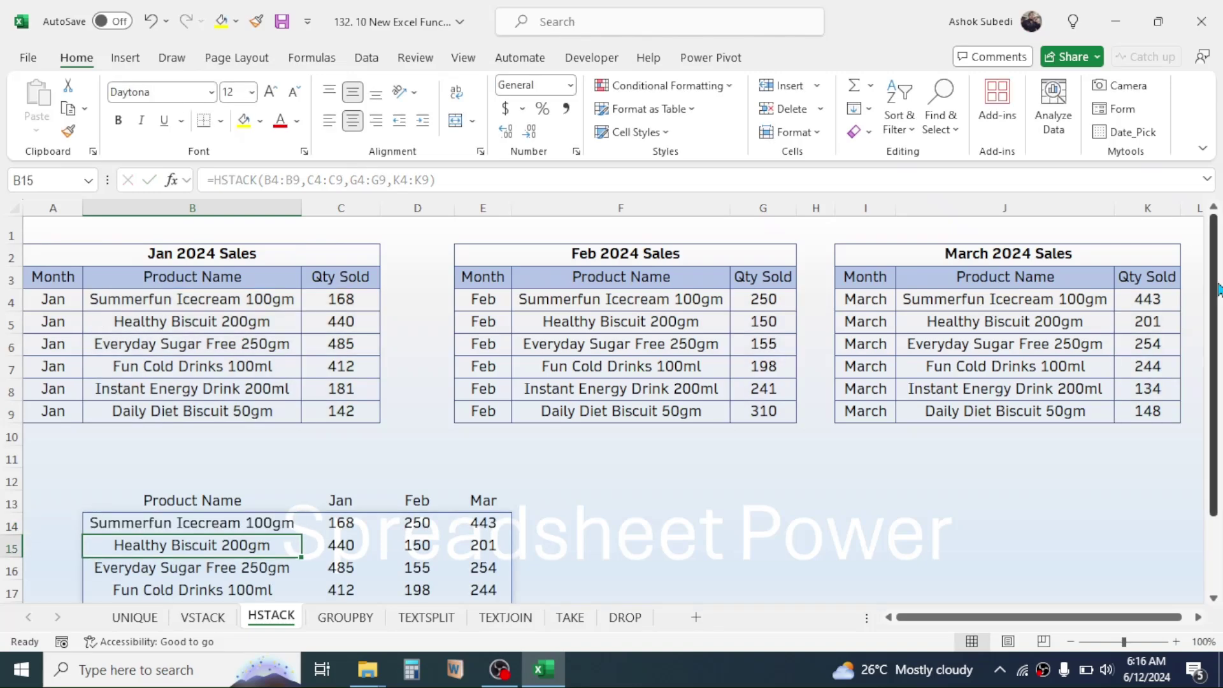
scroll(1147, 280, down, 2)
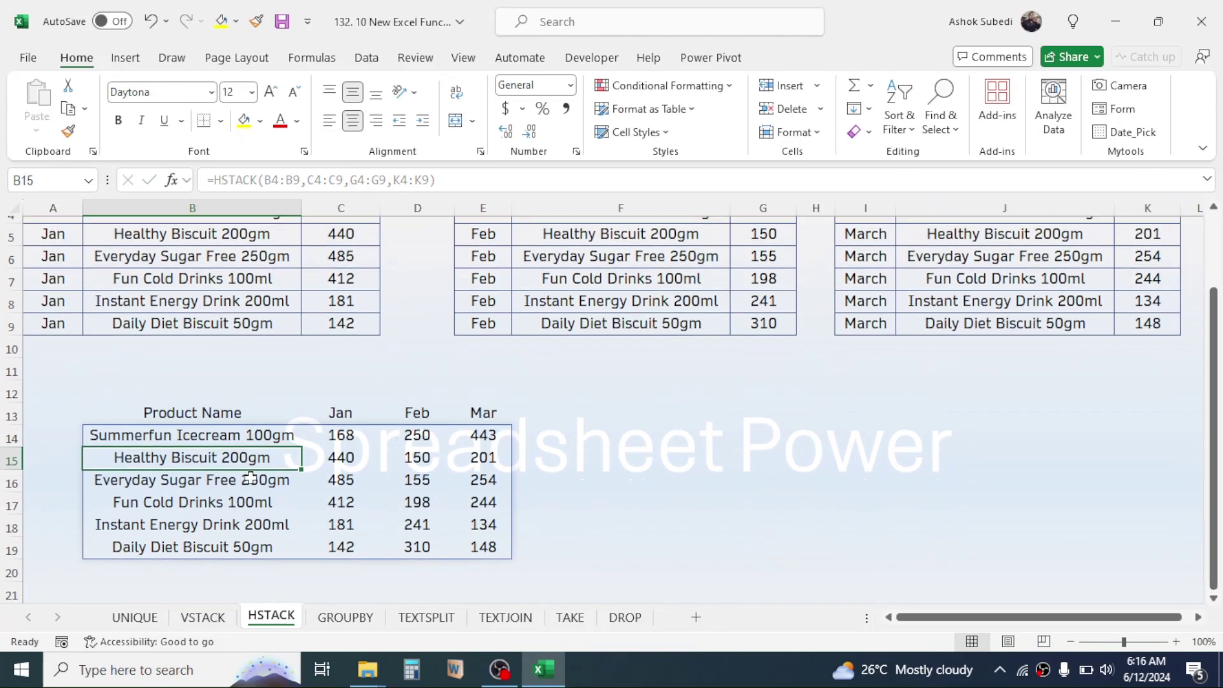
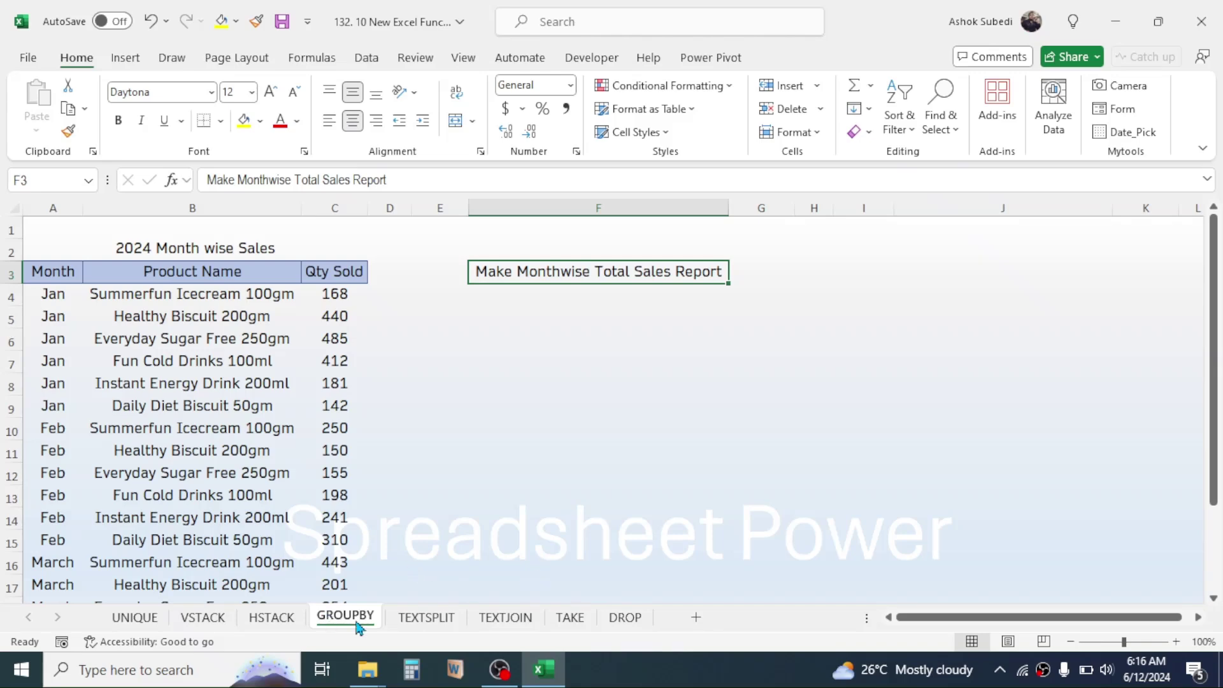
On the GROUPBY sheet, start a GROUPBY formula in F5 with the Month column A3:A21 as row_fields.
click(516, 312)
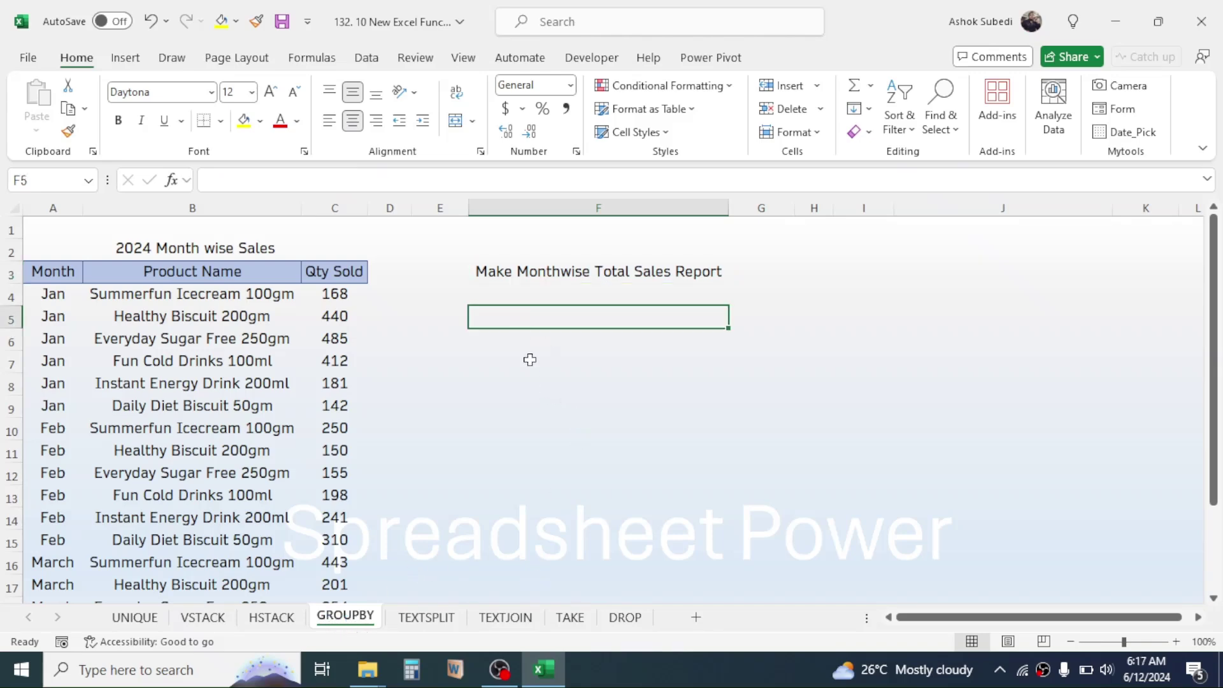
text(=)
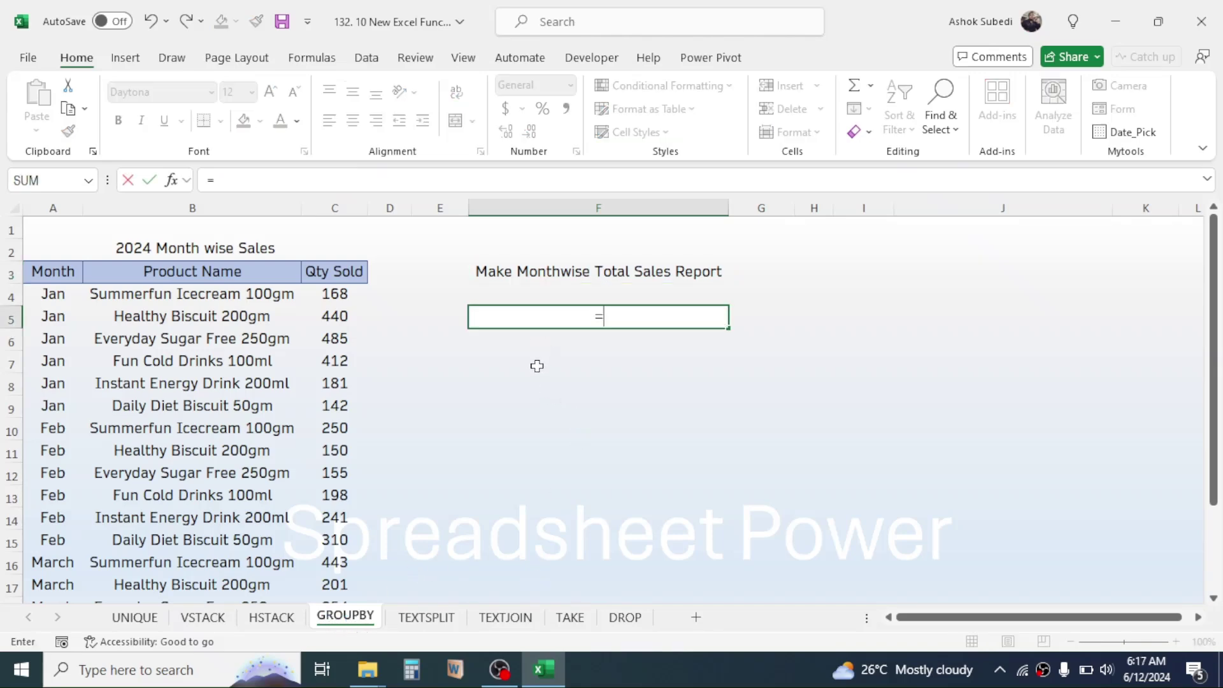
text(GROUPBY)
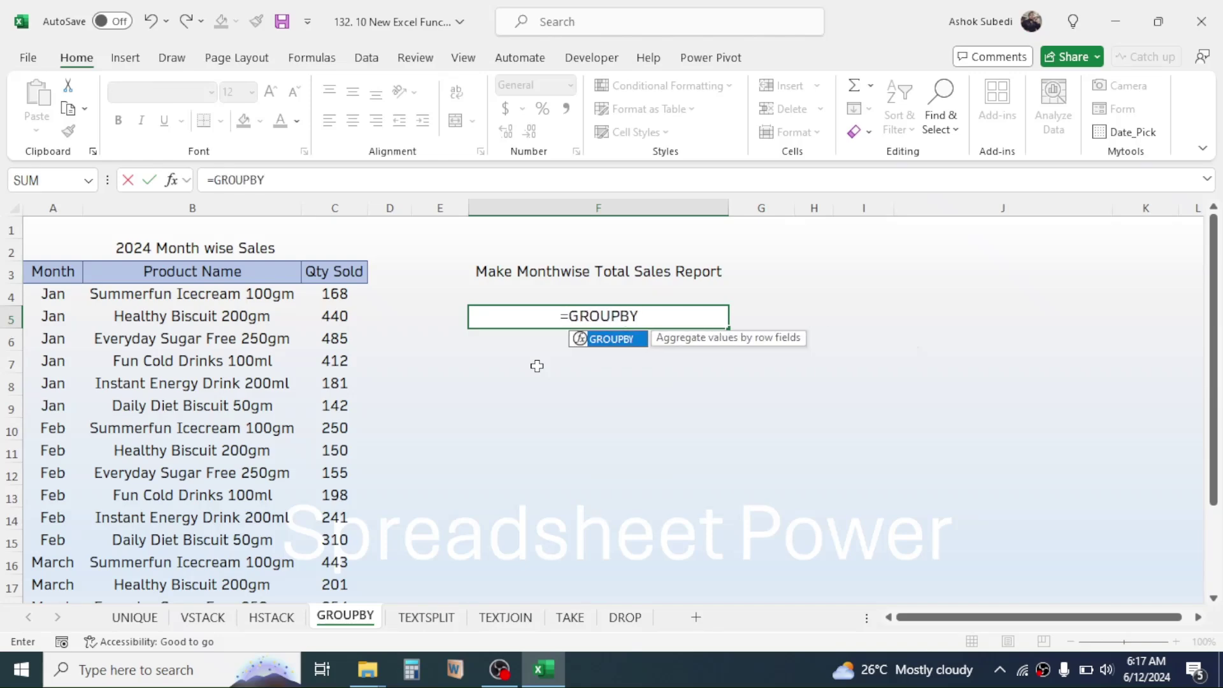
text(()
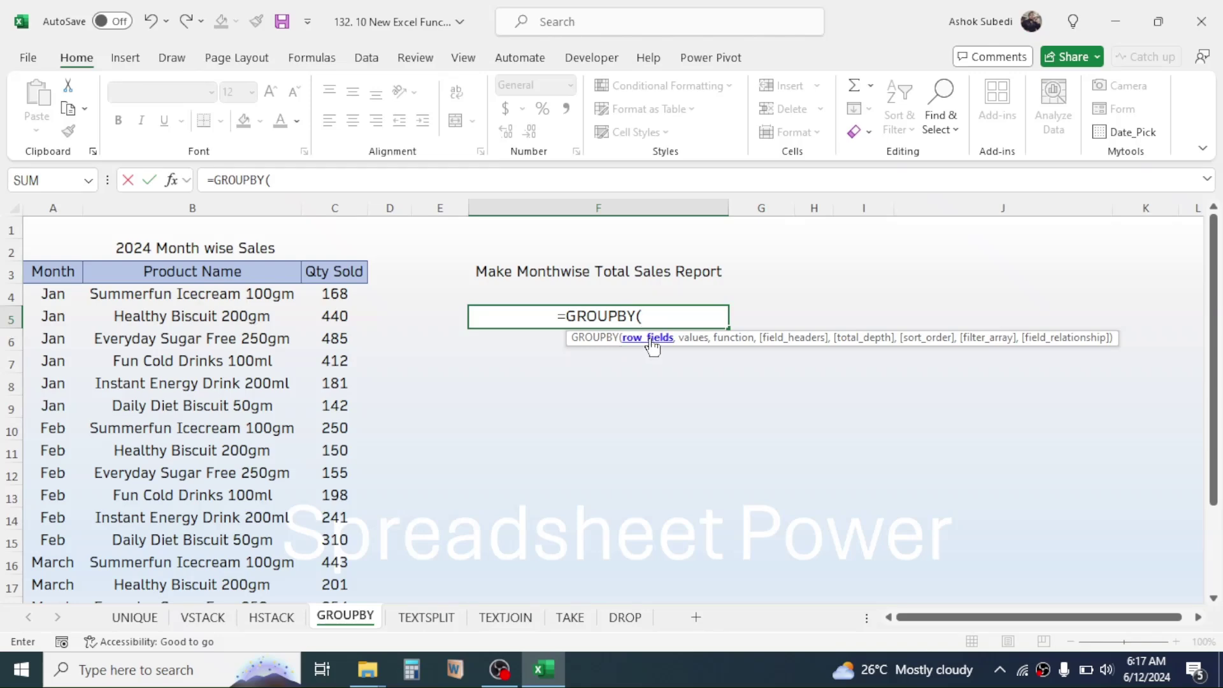
drag(58, 272, 61, 517)
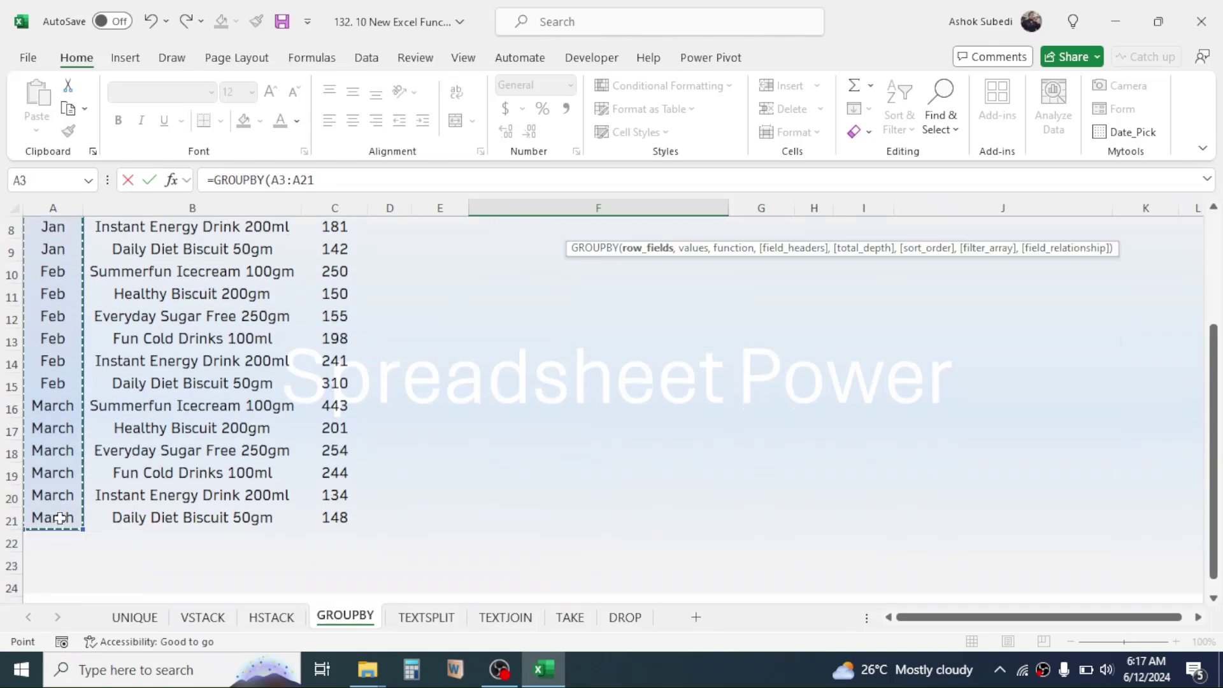
text(,)
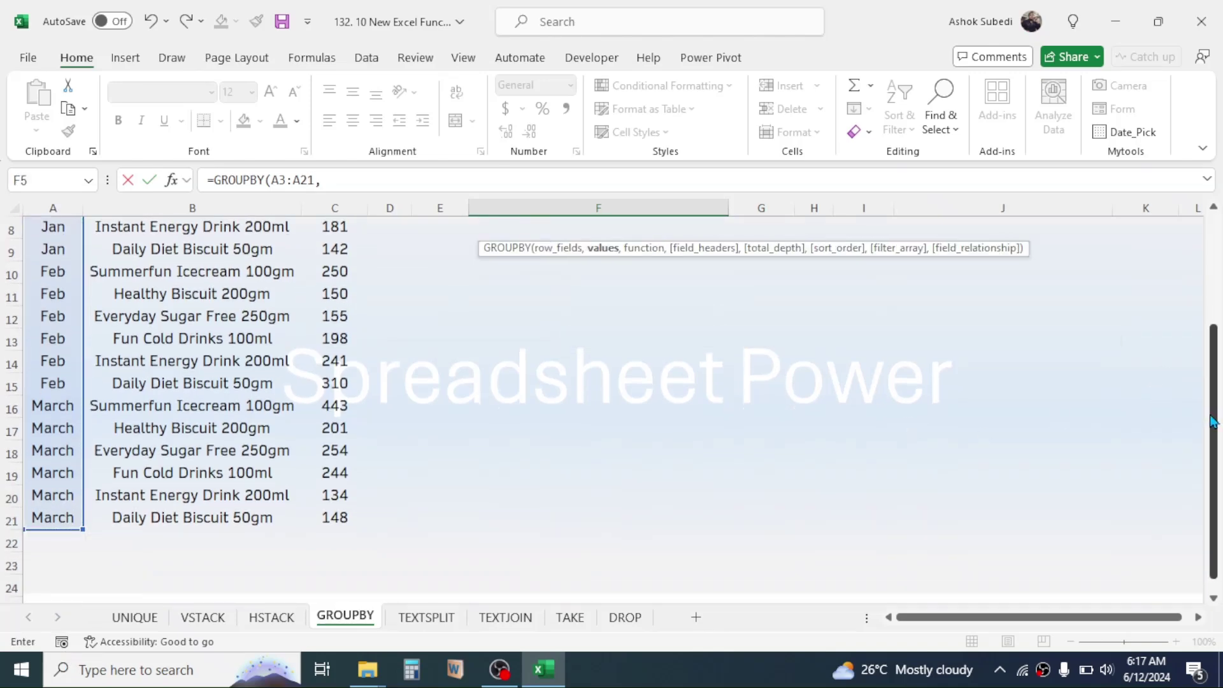
Add the Qty Sold column C3:C21 as the values and SUM as the function, continuing to the field_headers argument.
drag(1215, 423, 1216, 312)
drag(362, 268, 338, 562)
text(,)
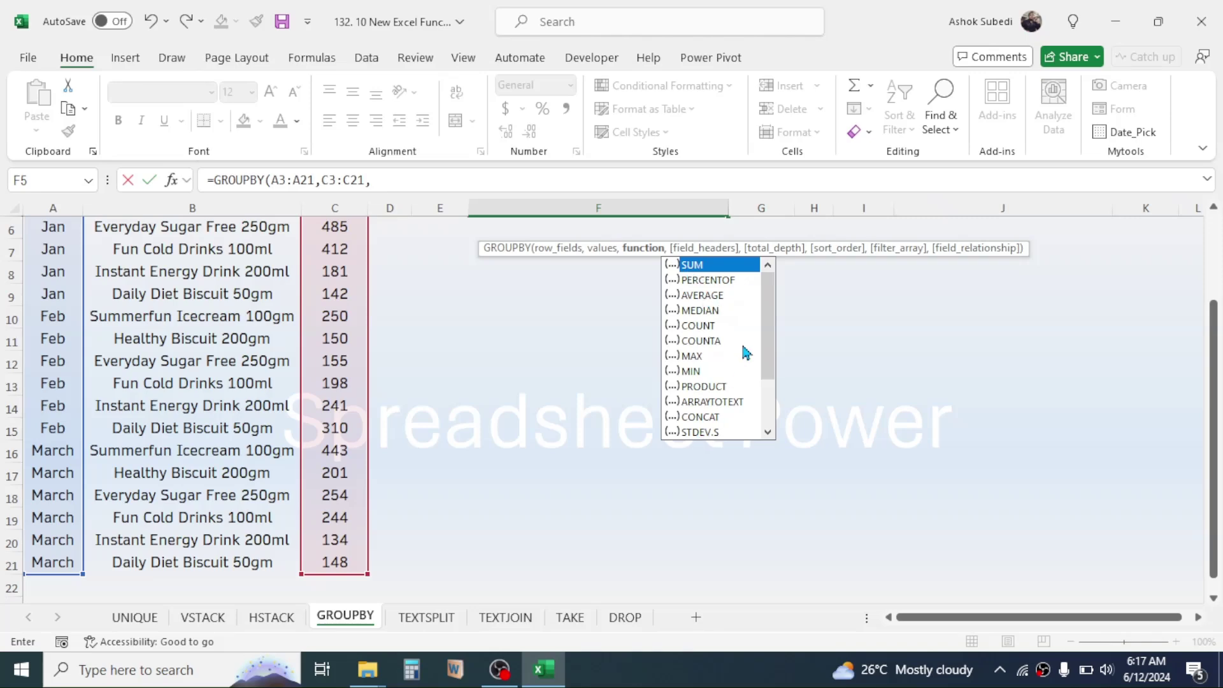
drag(769, 328, 767, 373)
drag(767, 419, 775, 308)
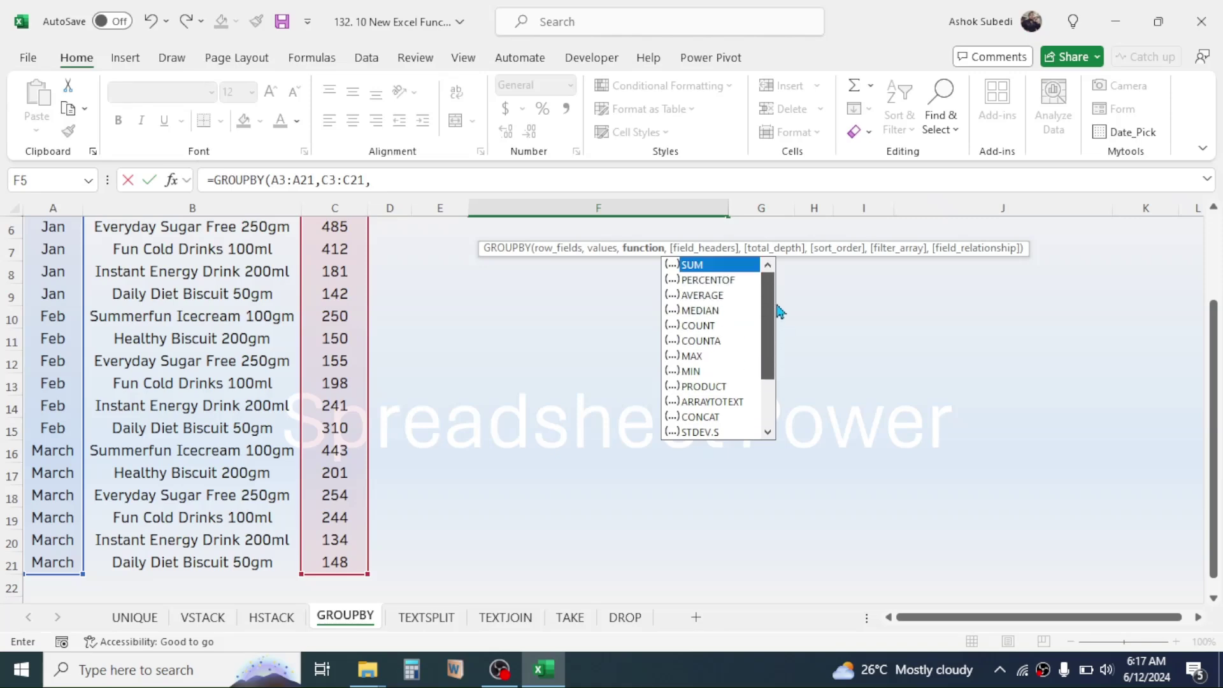
double_click(697, 266)
drag(1213, 419, 1214, 331)
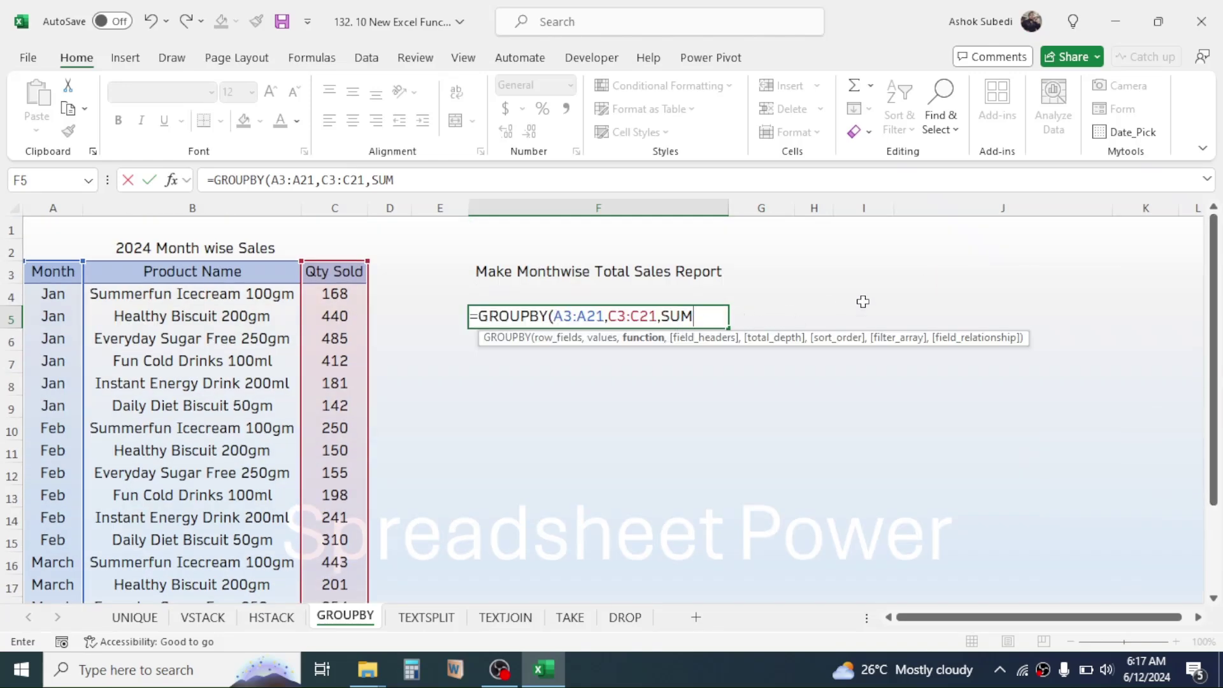
text(,)
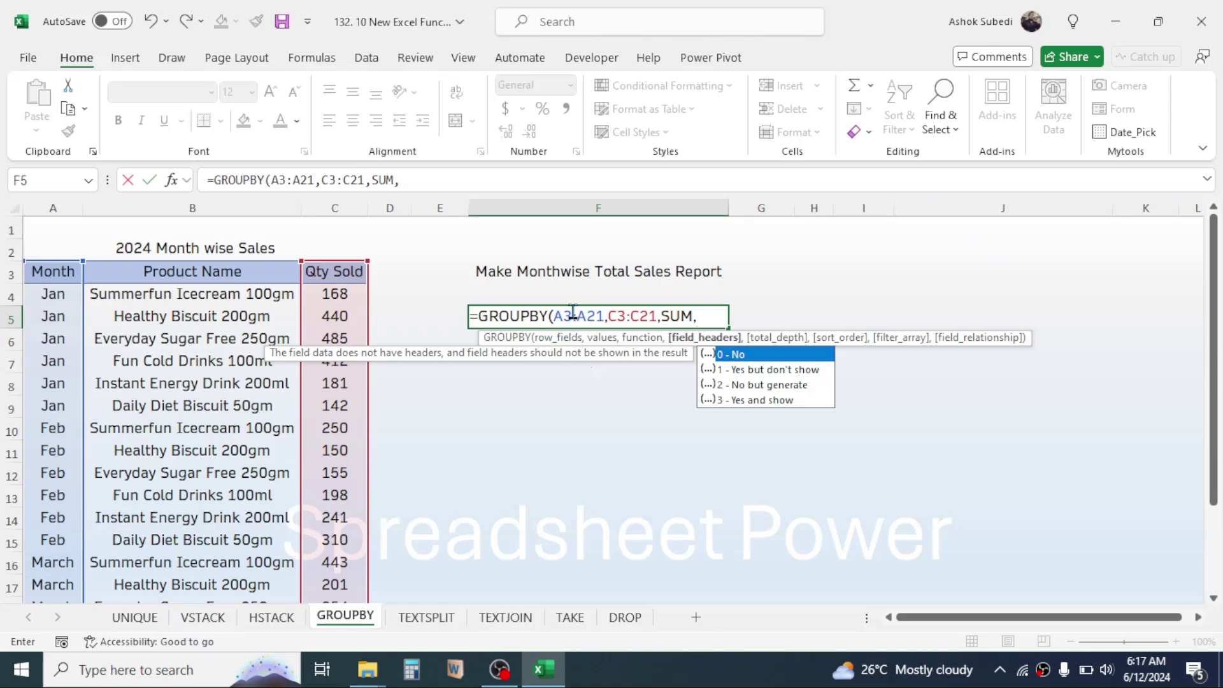
Set the GROUPBY field_headers argument to 3 - Yes and show, close the formula and enter it.
double_click(757, 401)
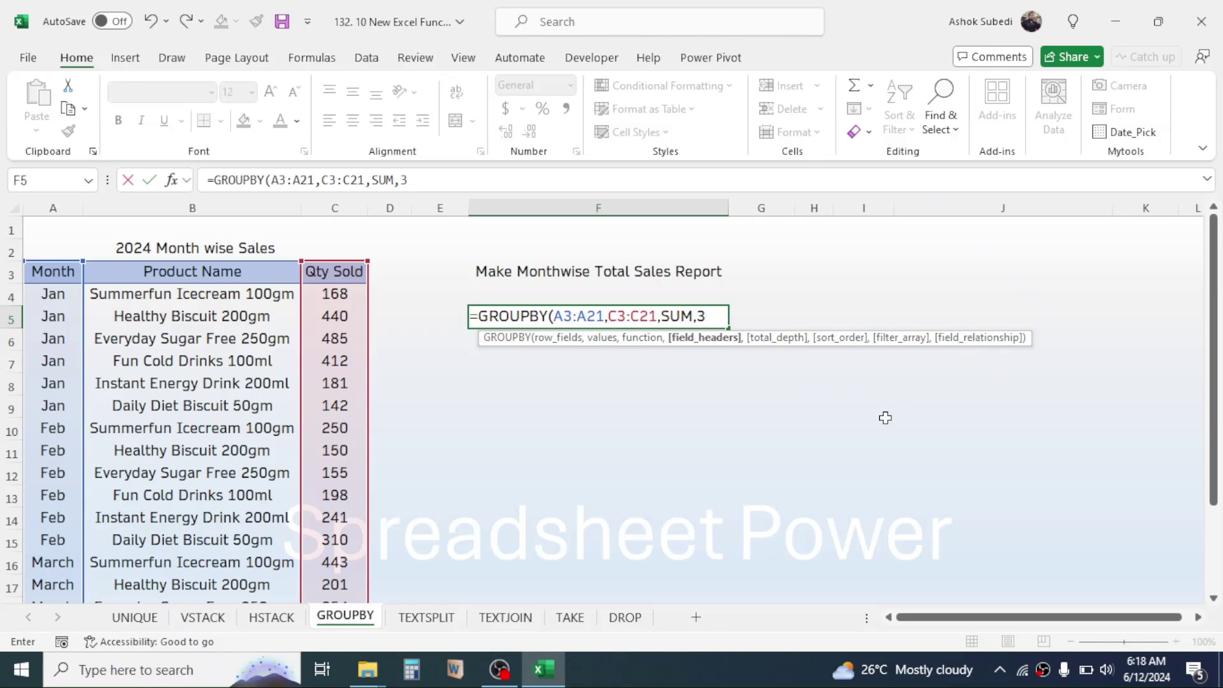
text())
key(Return)
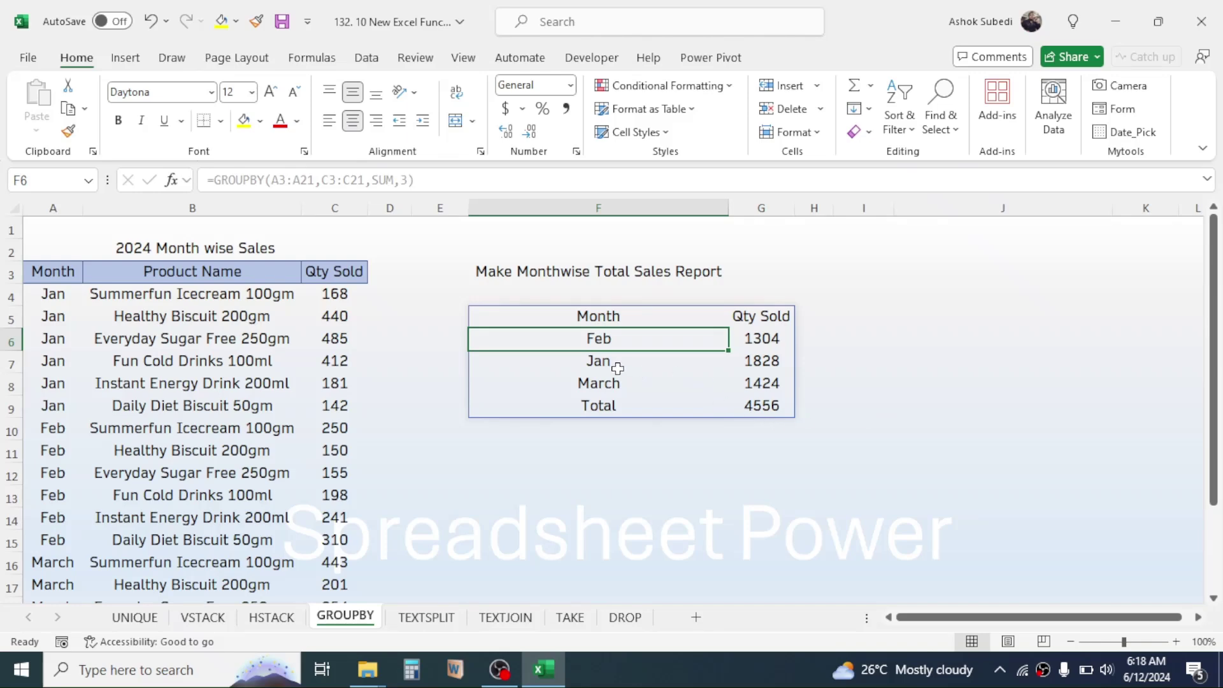
Examine the month rows and their Qty Sold totals in the GROUPBY report in columns F and G.
click(597, 367)
click(659, 340)
click(742, 342)
click(557, 384)
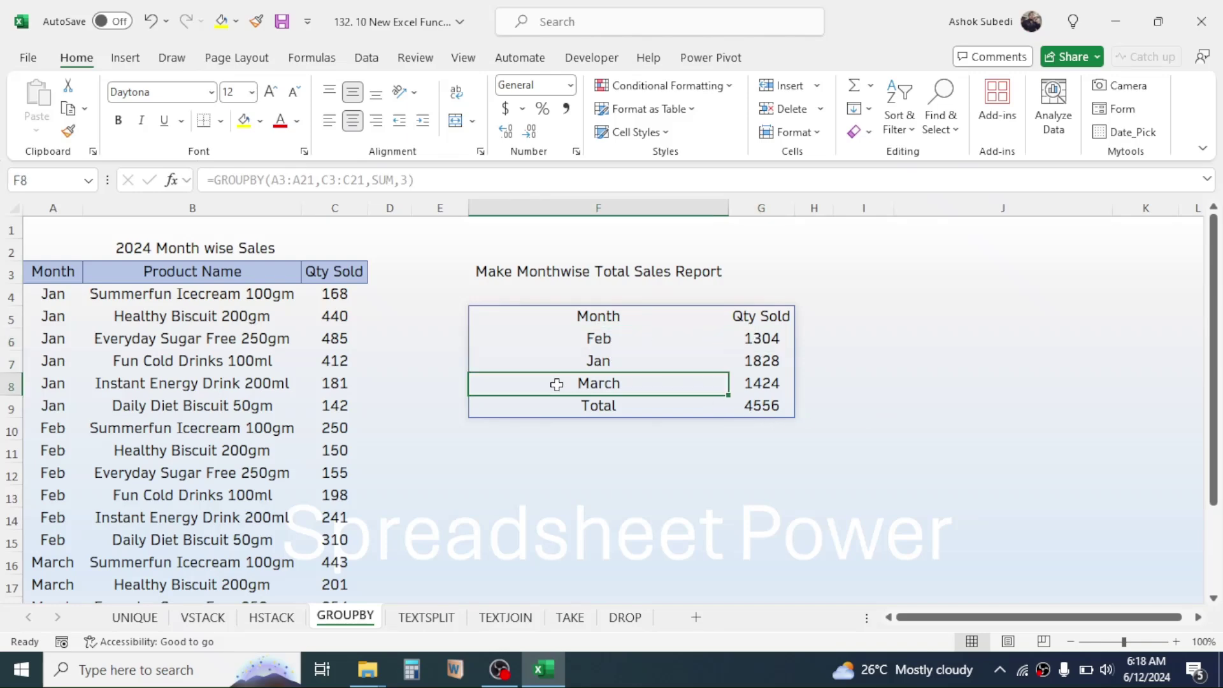
click(804, 390)
click(749, 340)
click(602, 358)
click(758, 383)
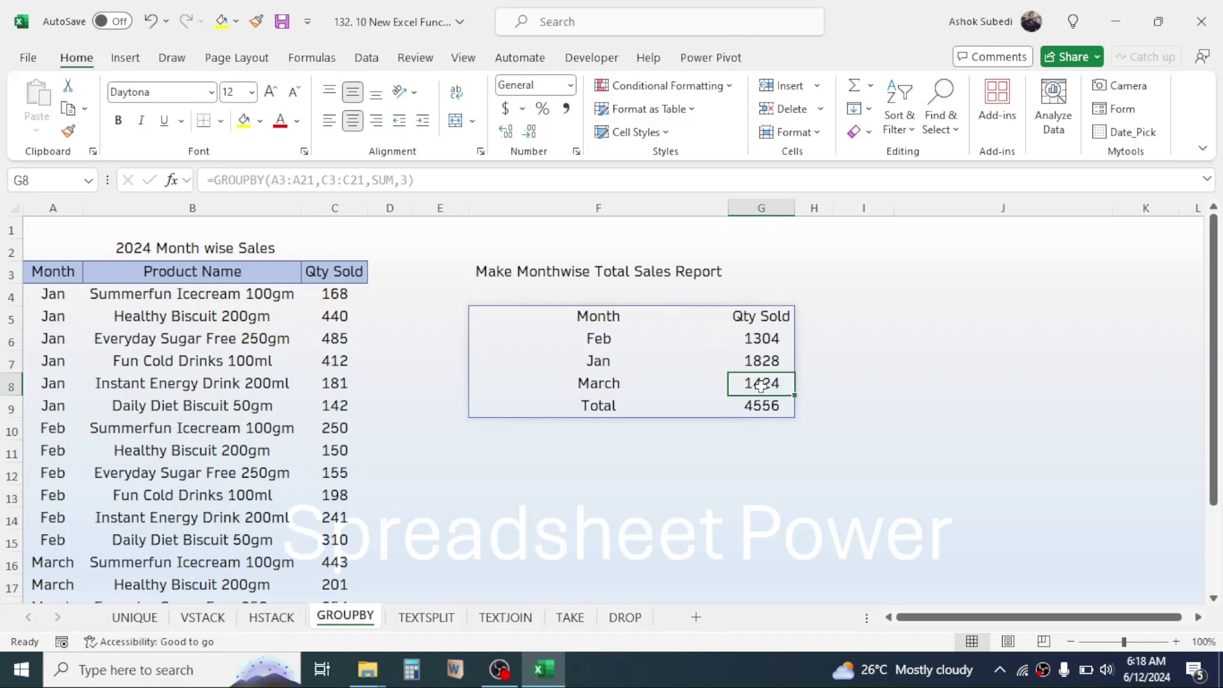
click(755, 345)
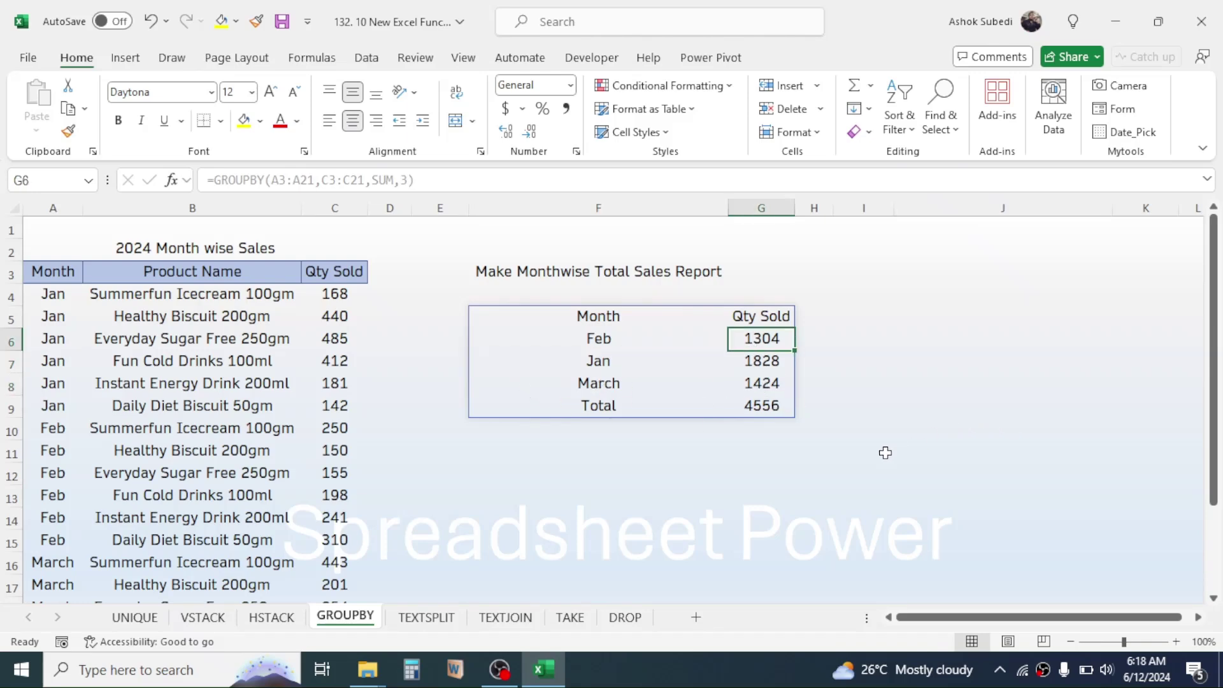
On the TEXTSPLIT sheet, review the Employee Info. list and enter the headers Name, Age and Gender in D3:F3.
click(427, 617)
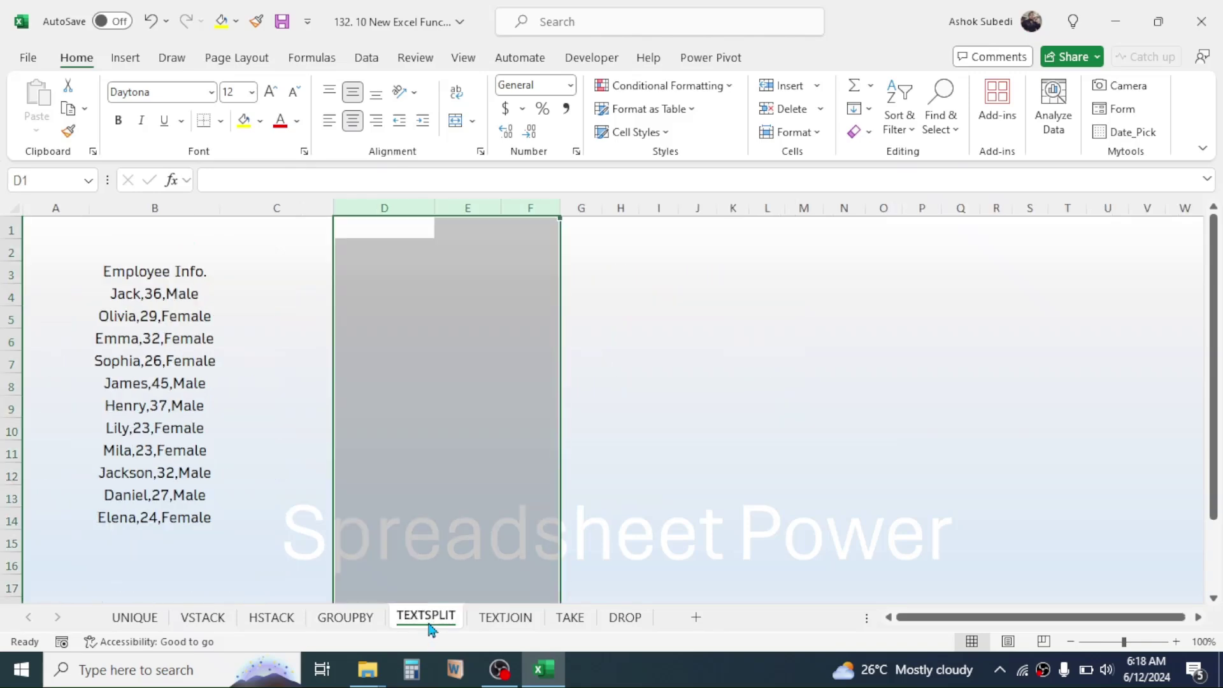
click(826, 421)
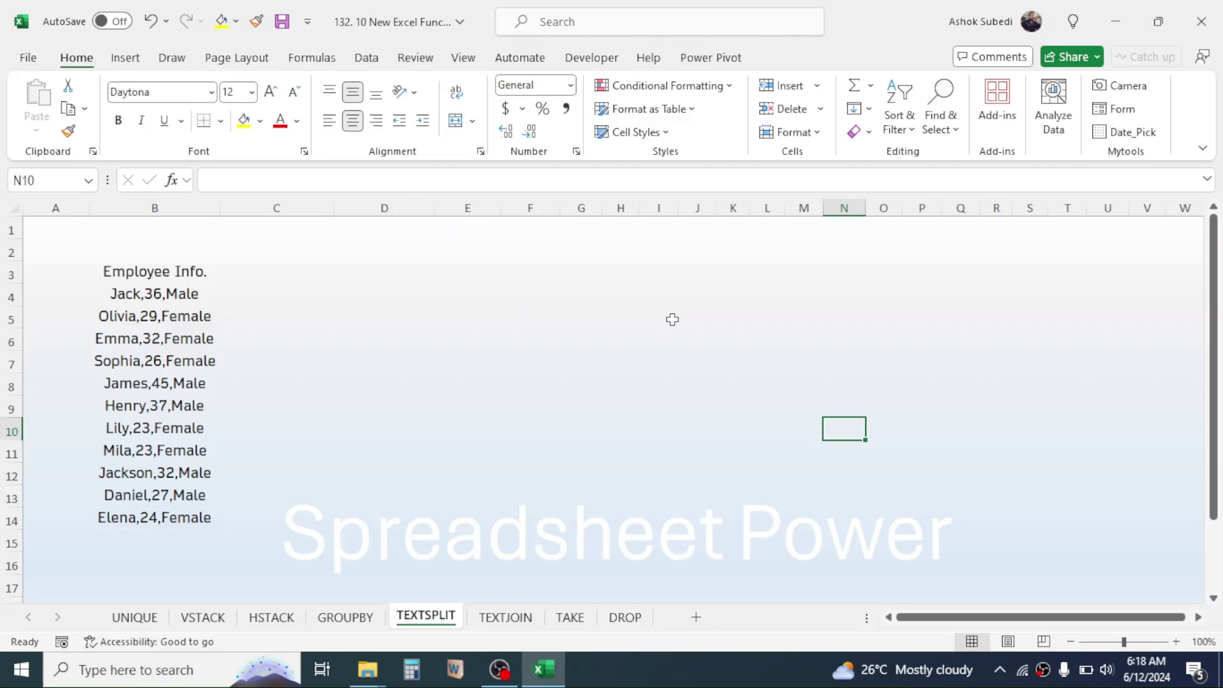
click(169, 207)
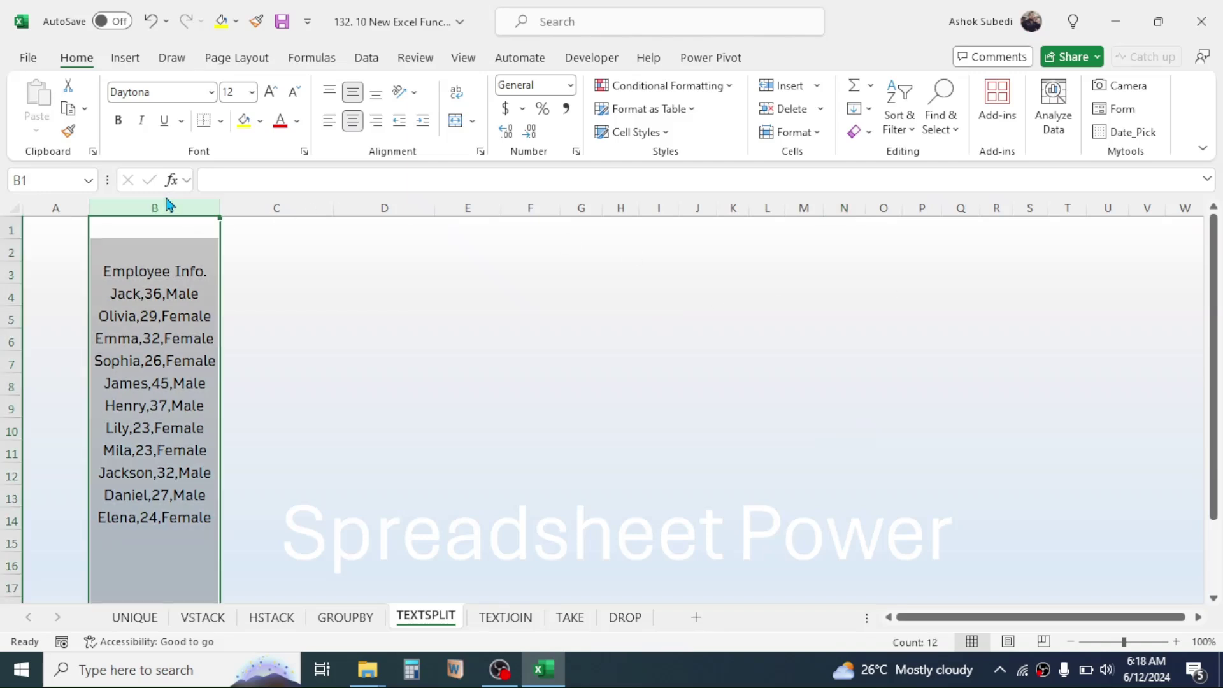
click(138, 269)
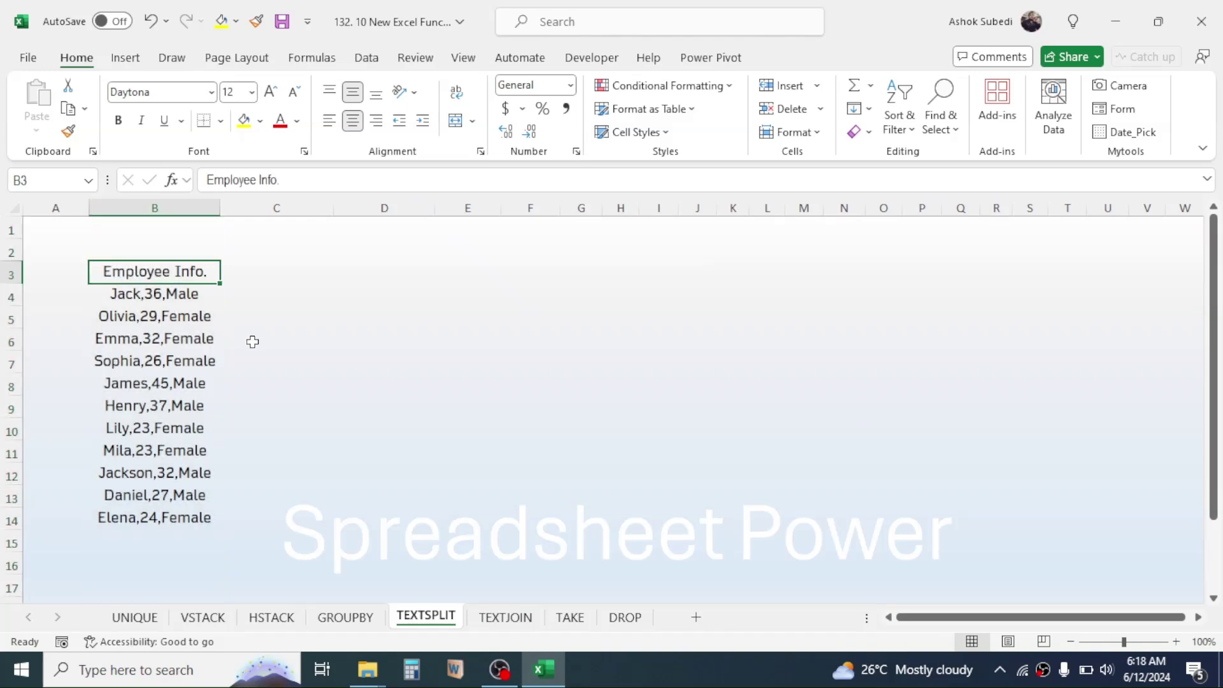
click(132, 300)
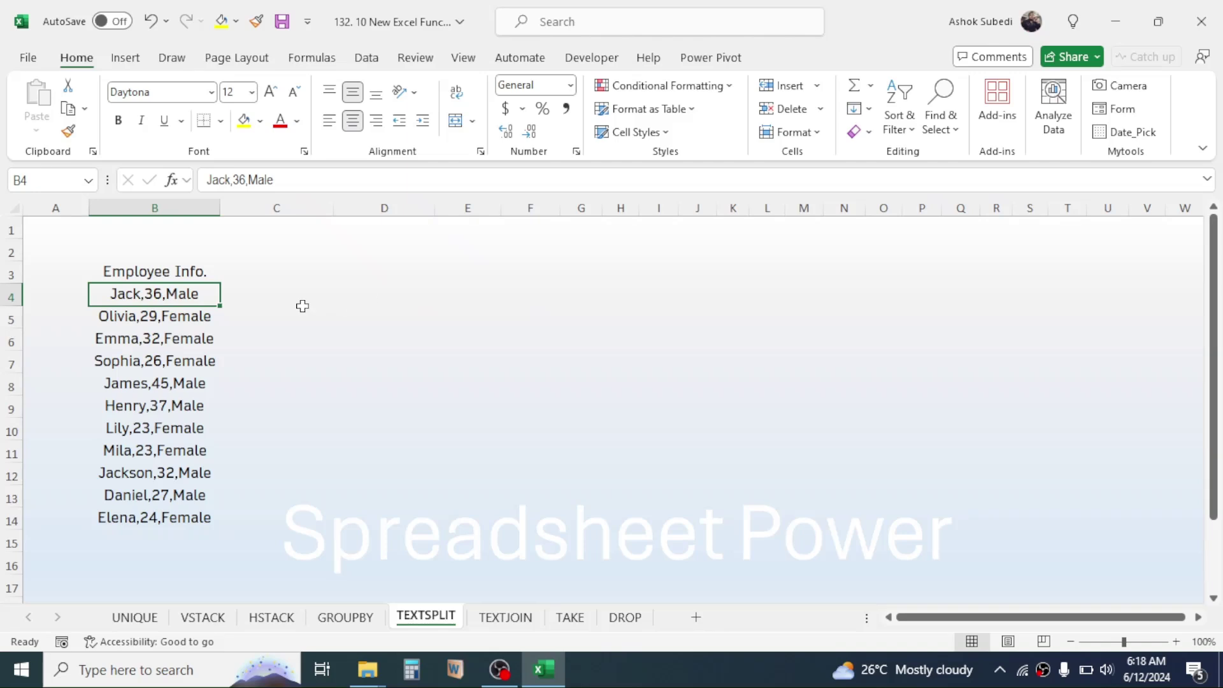
click(328, 274)
click(372, 270)
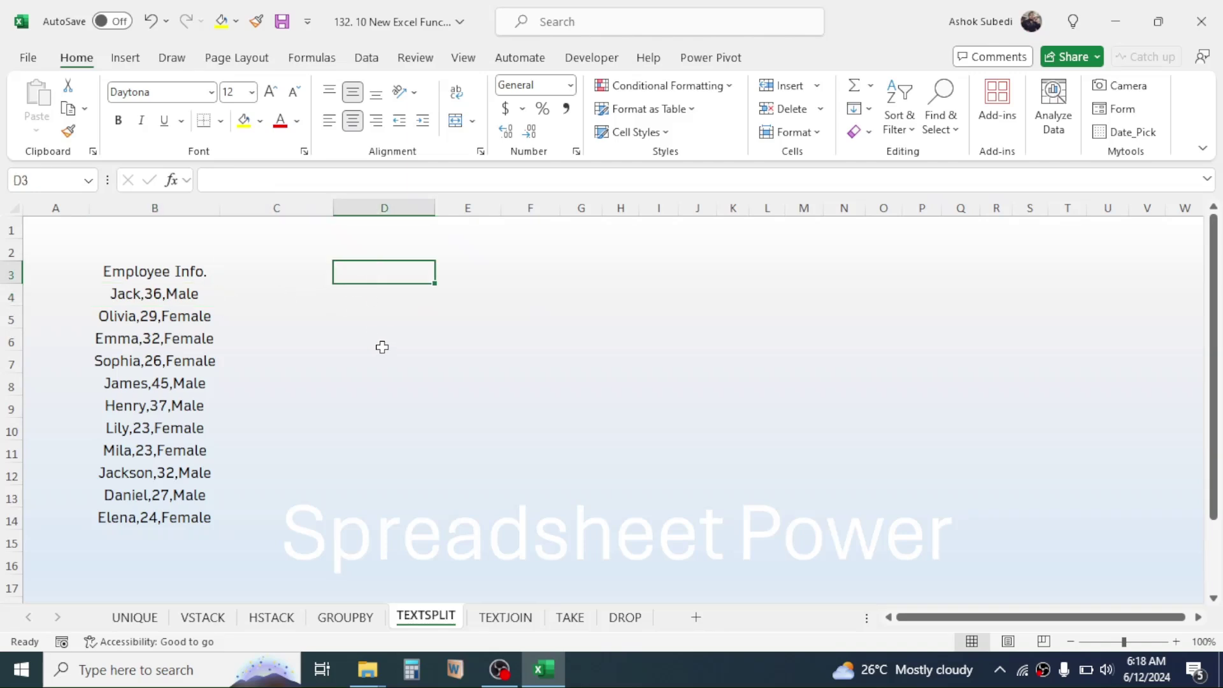
text(Name)
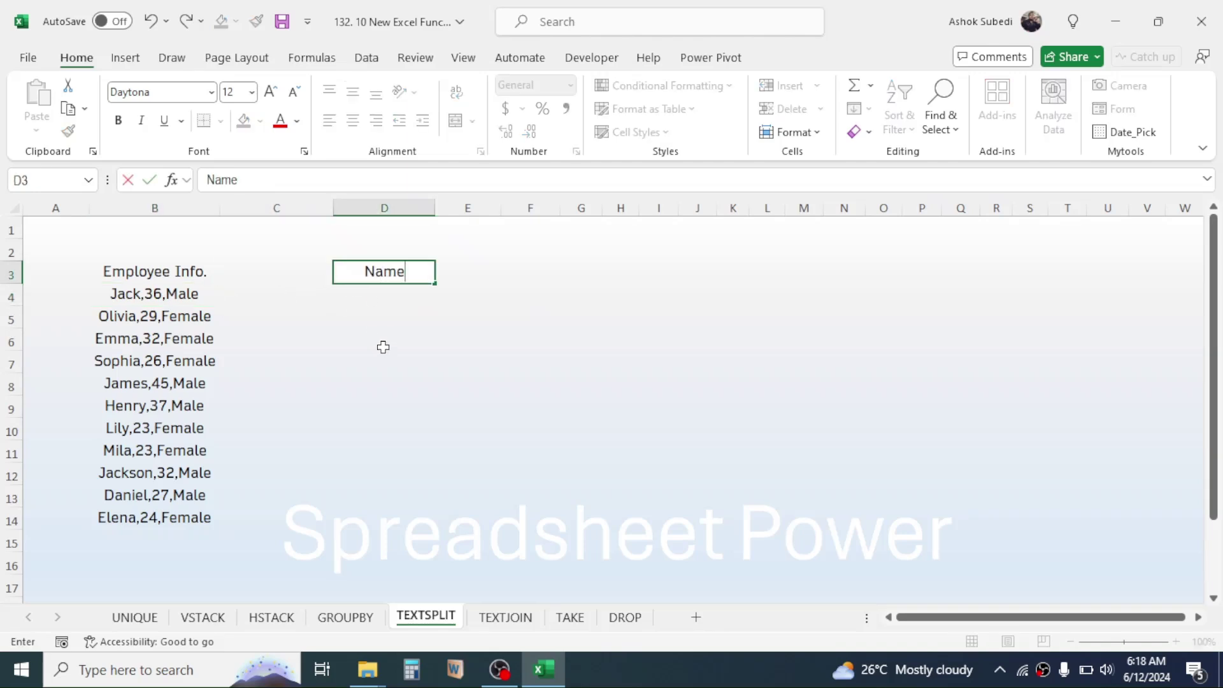
key(Tab)
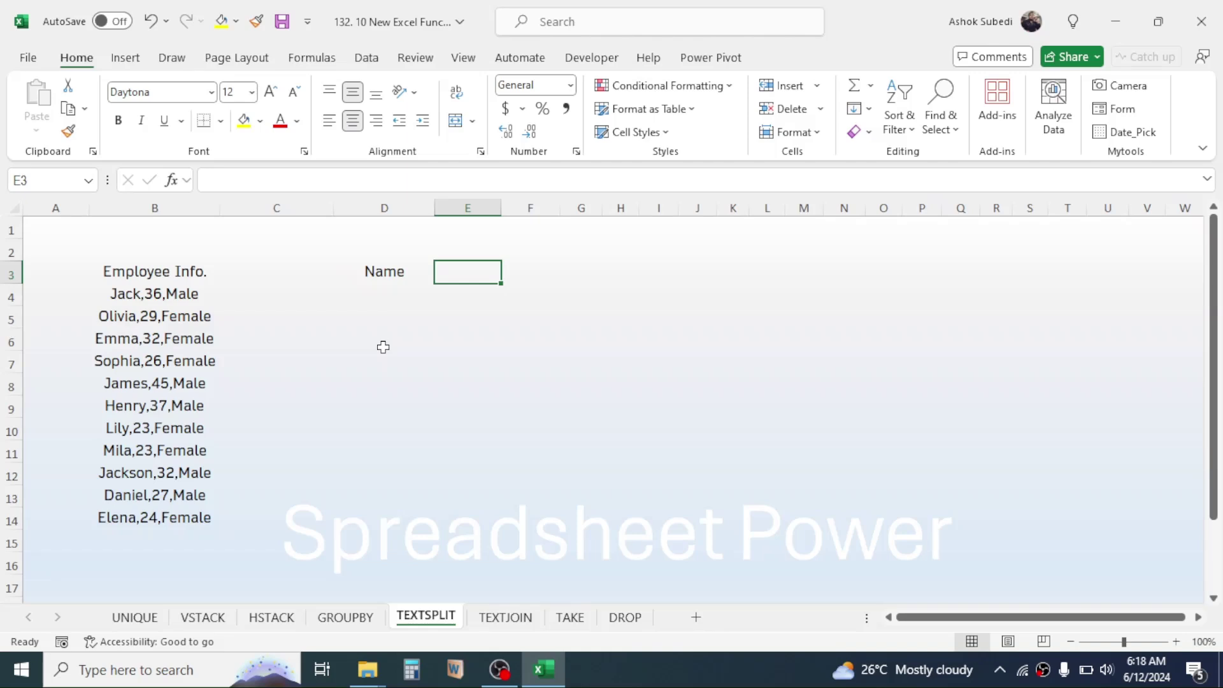
text(Age)
key(Tab)
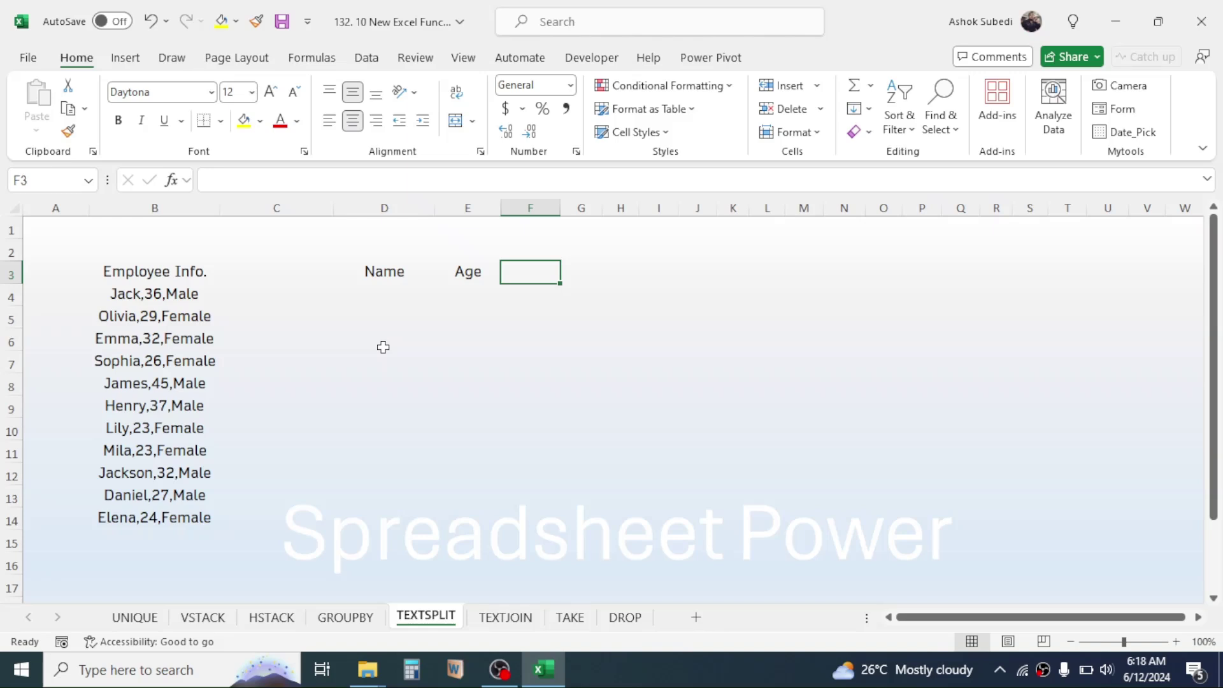
text(Gender)
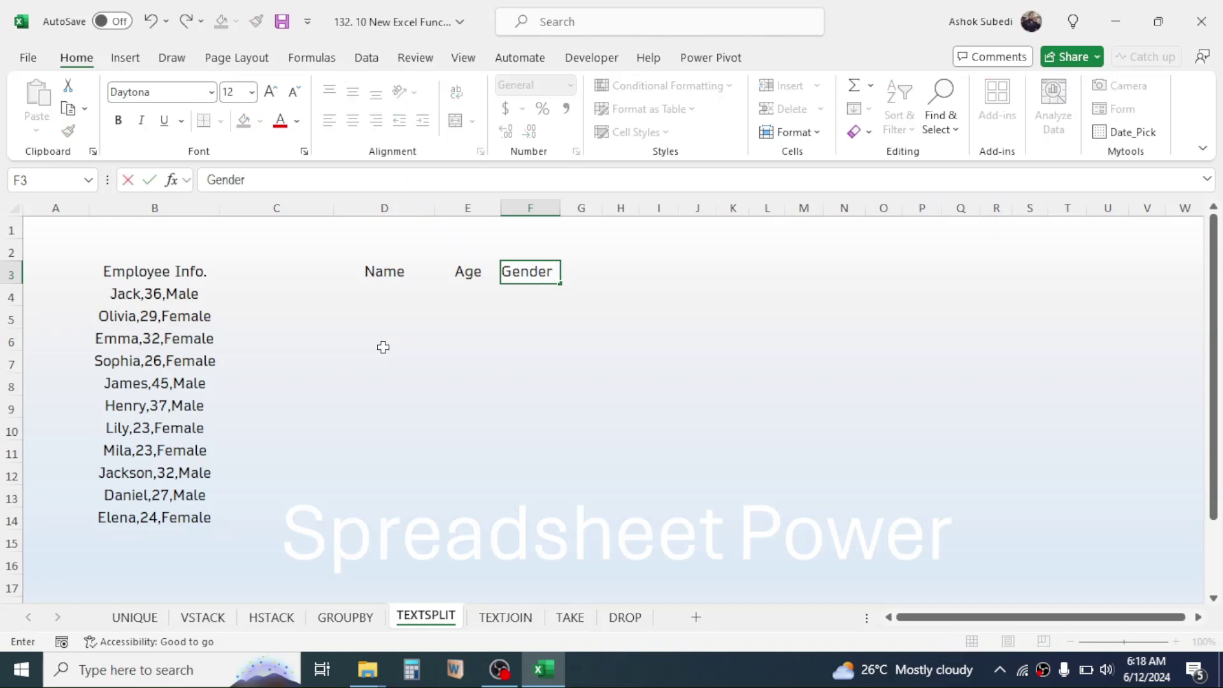
key(Return)
Enter a TEXTSPLIT formula in D4 that splits B4 into columns with a comma as col_delimiter.
click(396, 293)
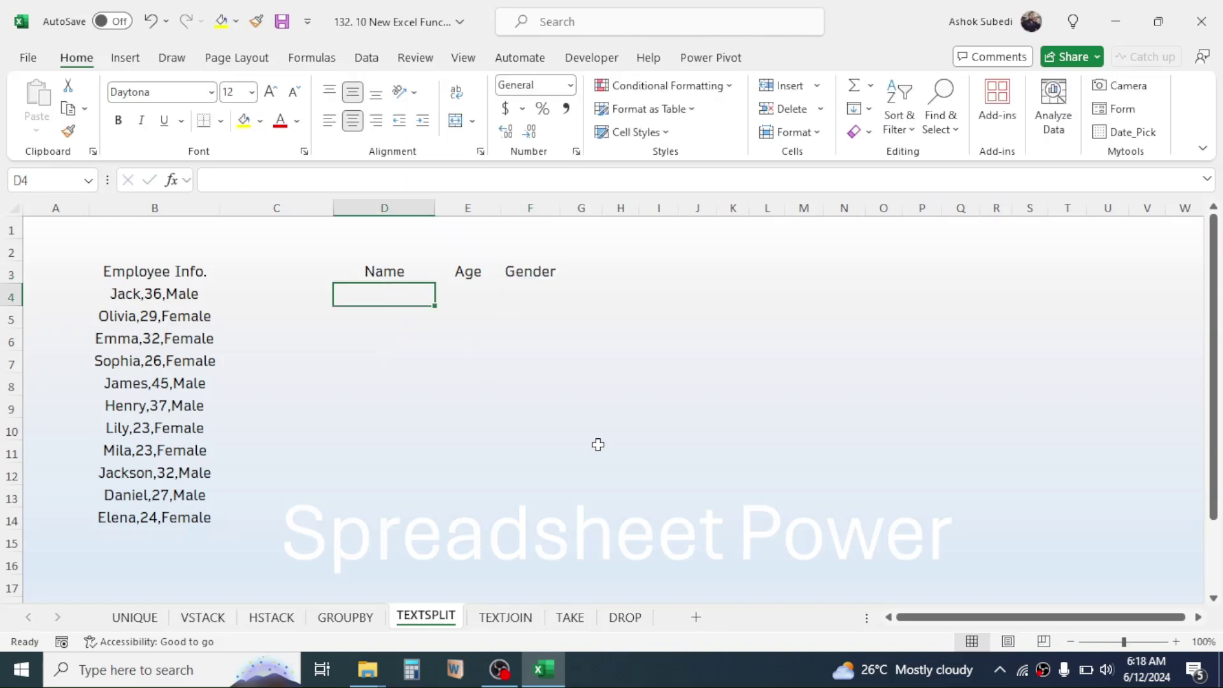
text(=)
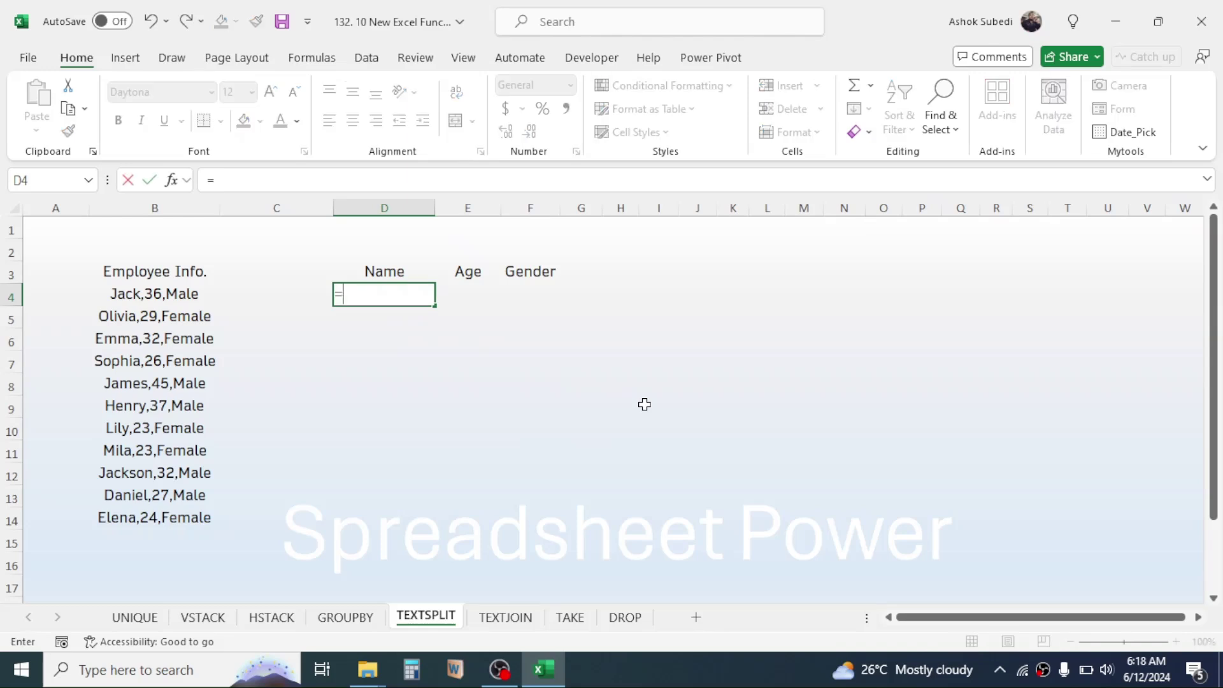
text(TEXTSPLIT)
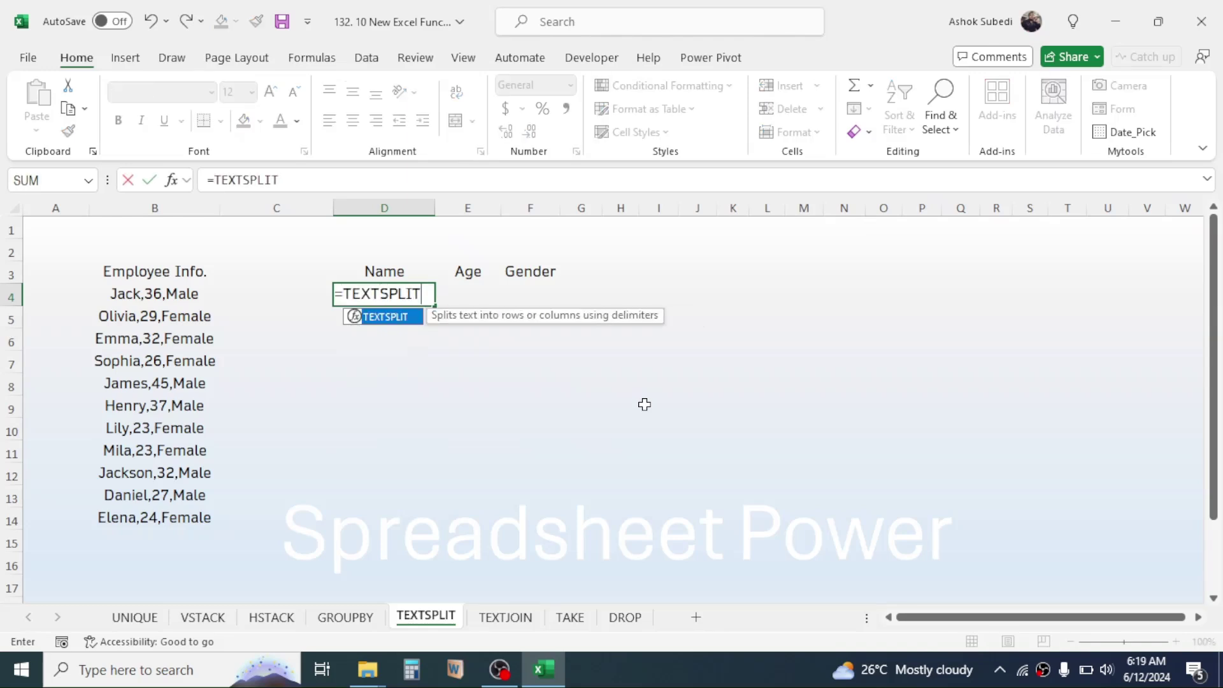
text(()
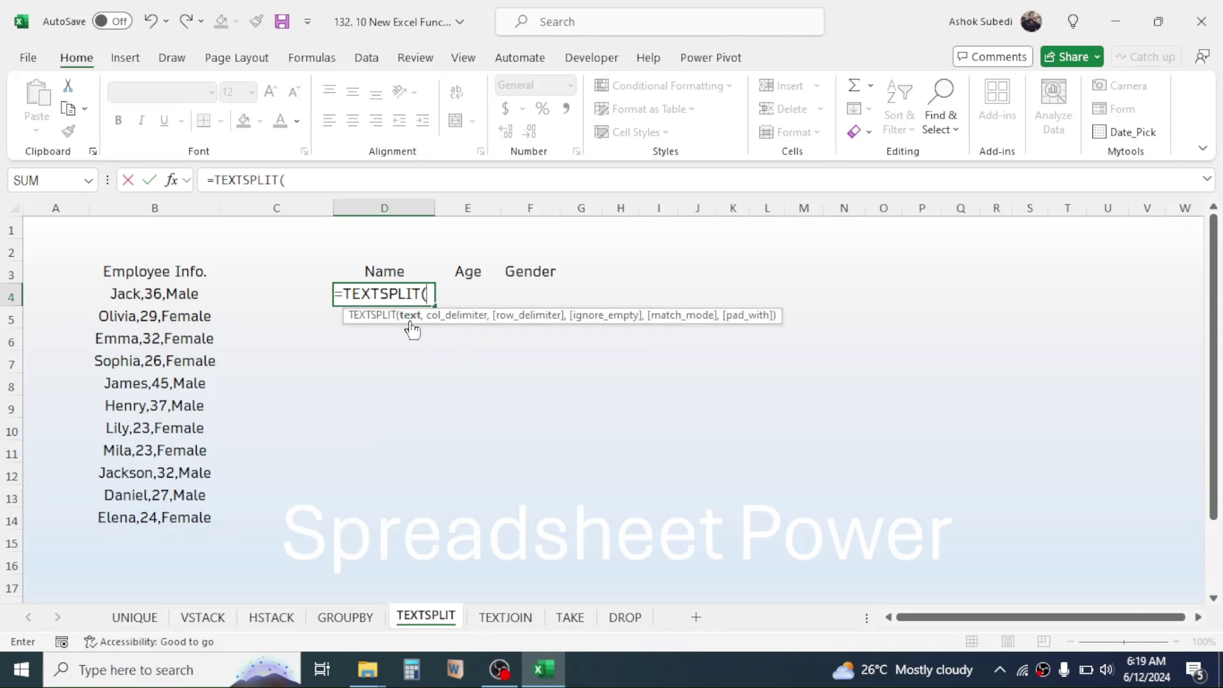
click(184, 294)
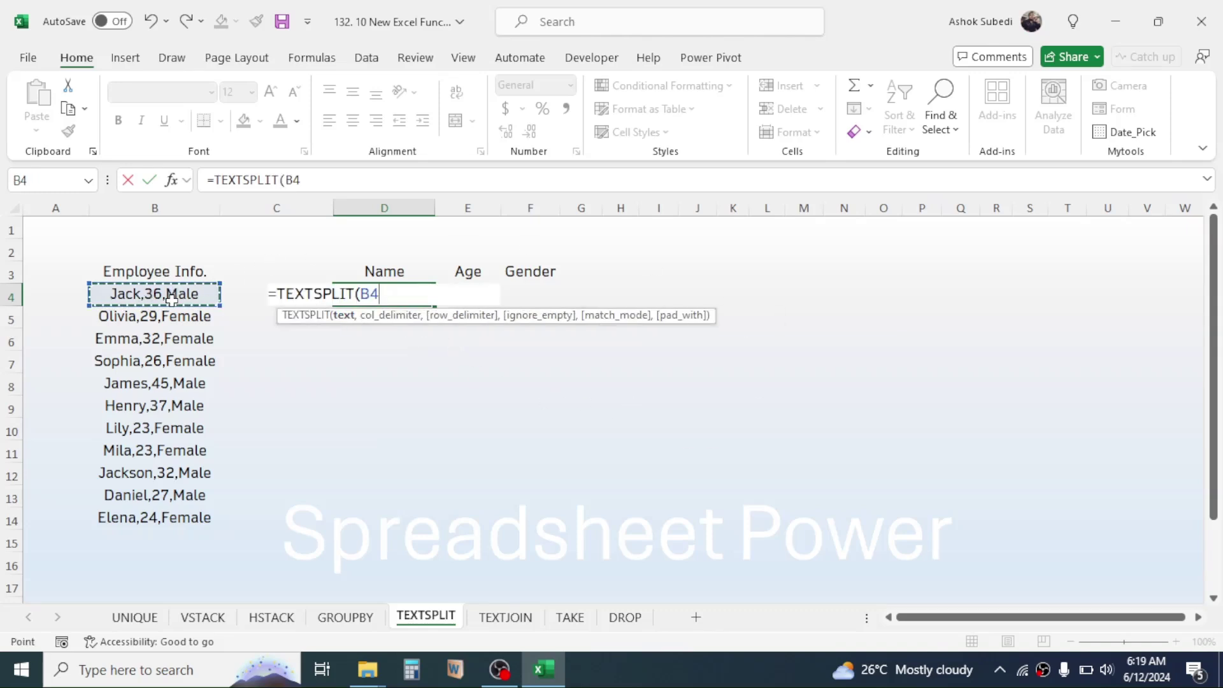
text(,)
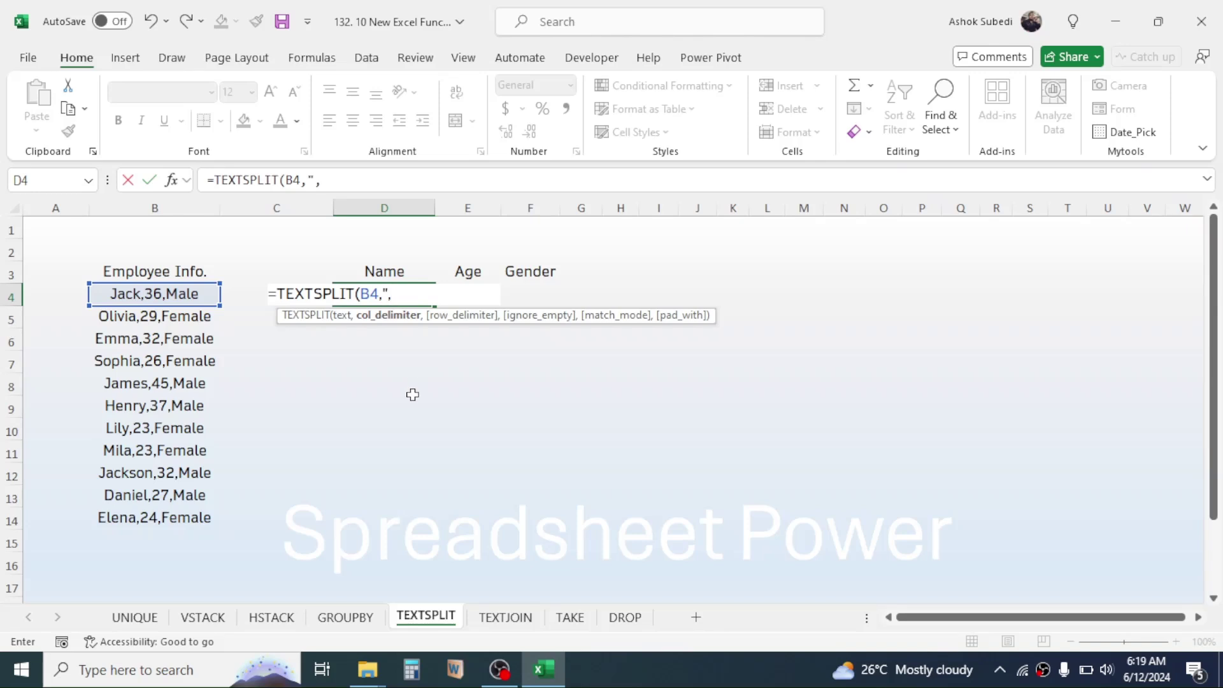
text(,)
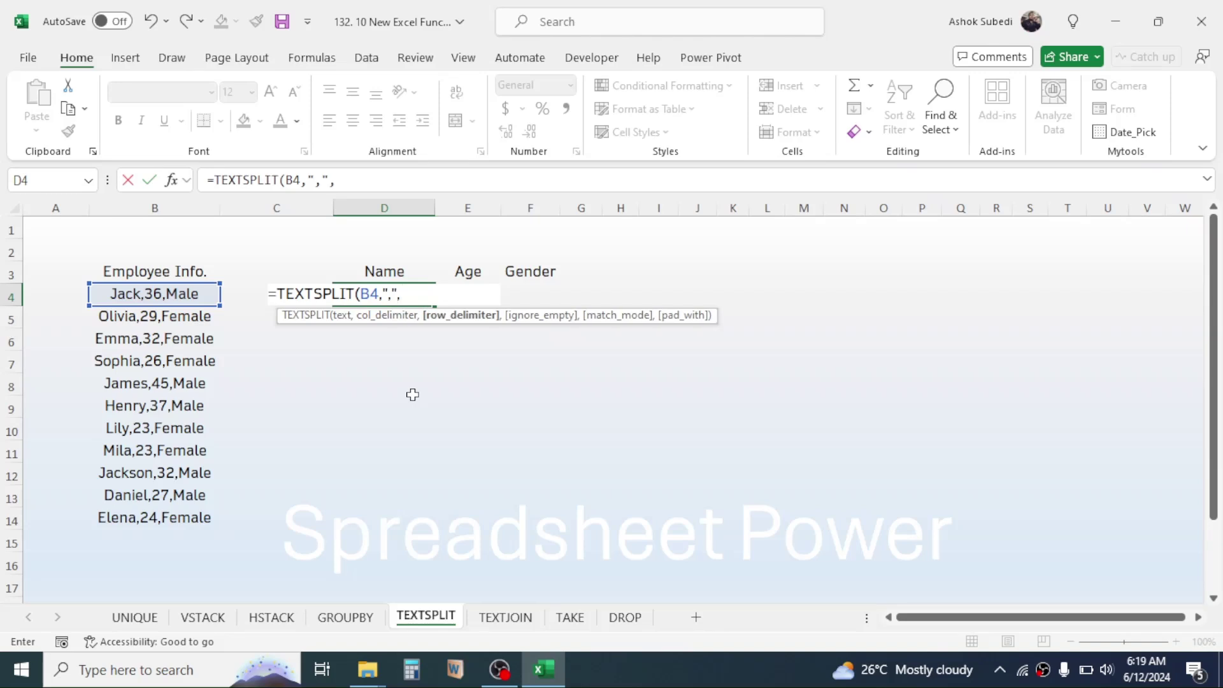
key(BackSpace)
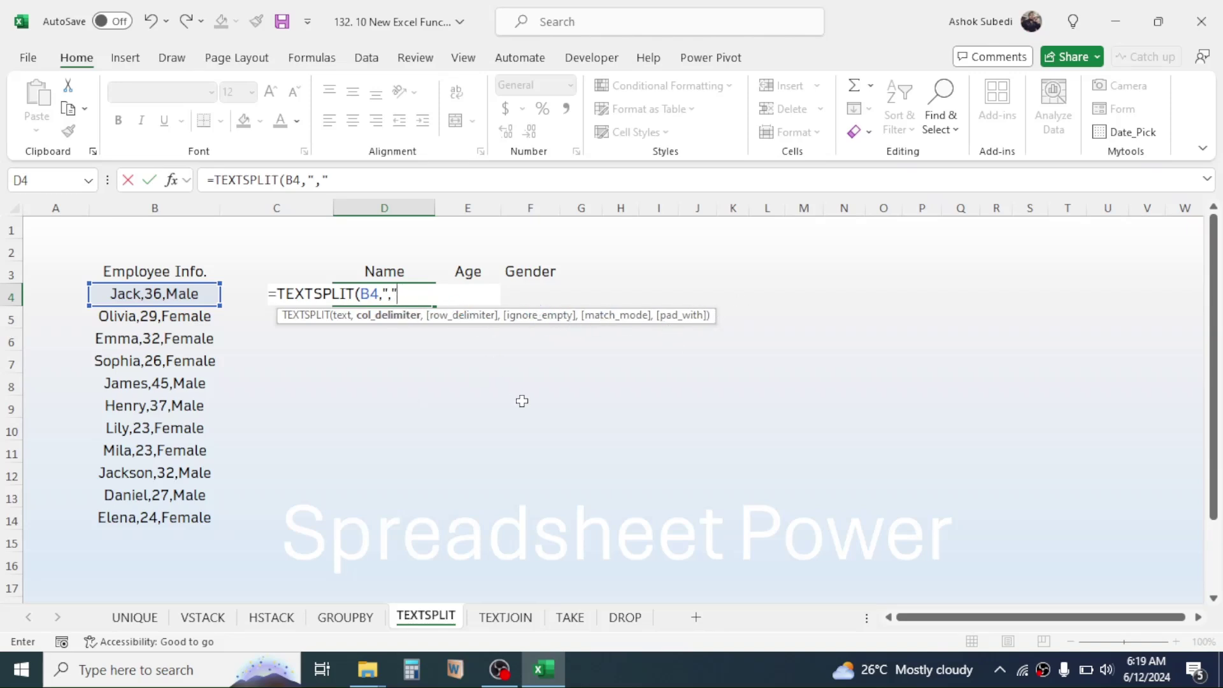
text())
key(Return)
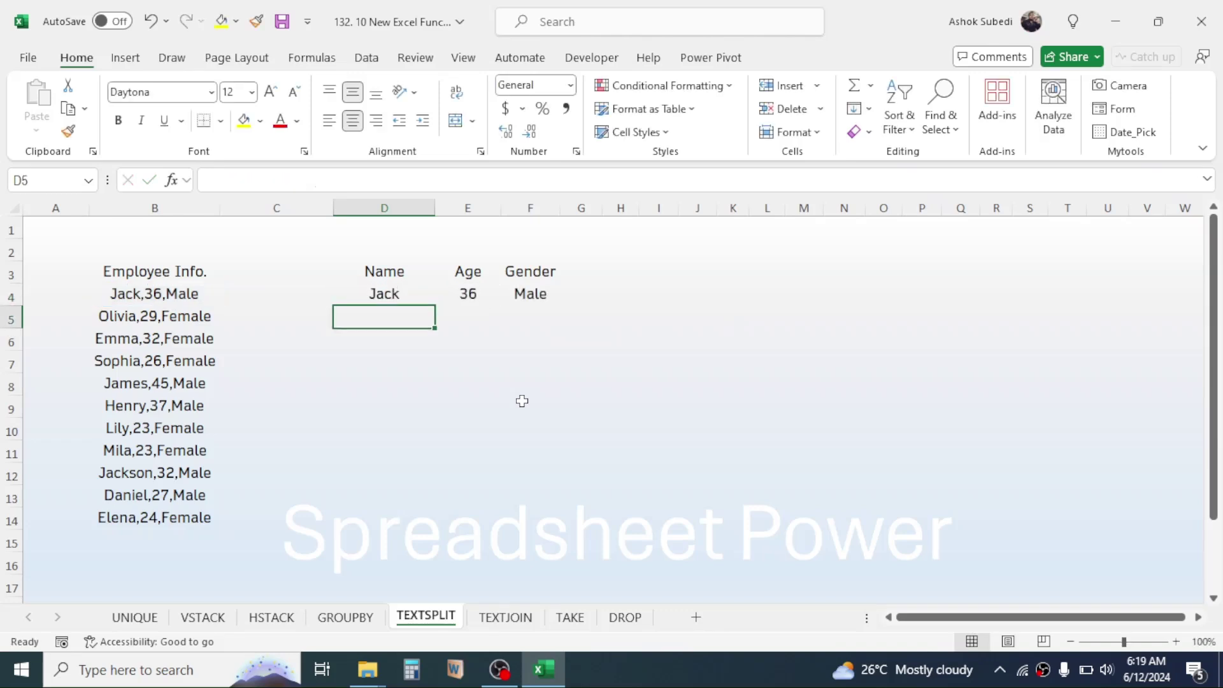
Fill the TEXTSPLIT formula from D4 down to row 14 to split every employee entry.
click(399, 295)
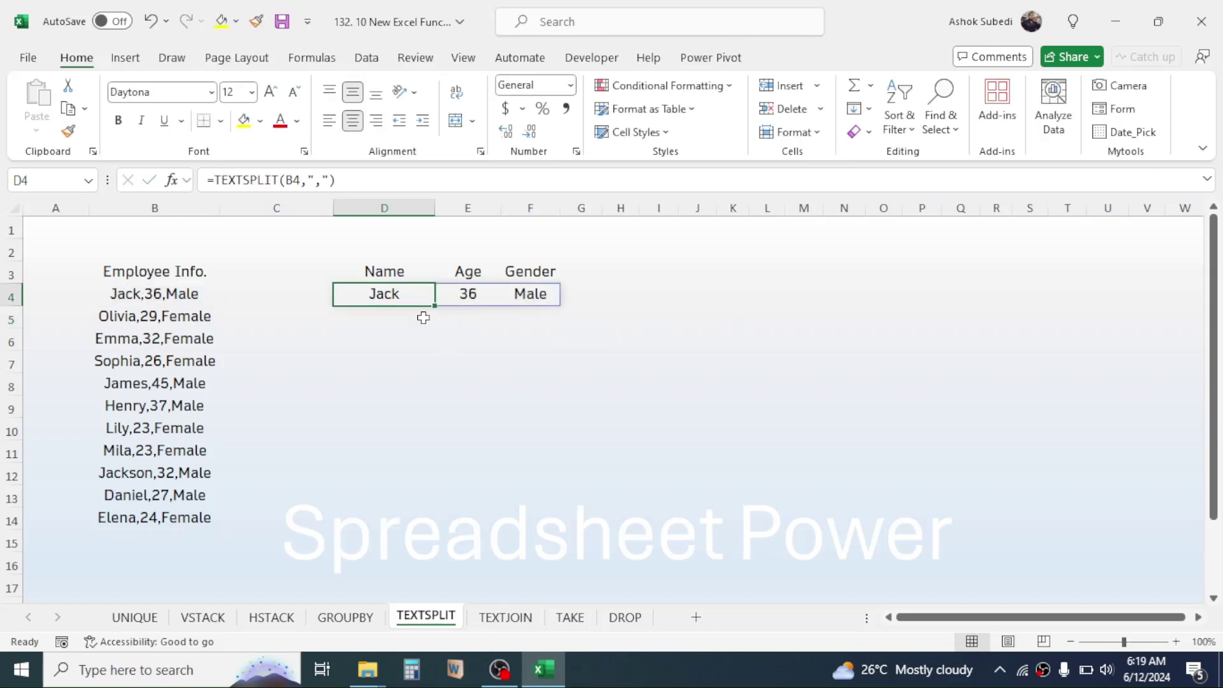
click(543, 344)
click(405, 295)
drag(404, 295, 530, 521)
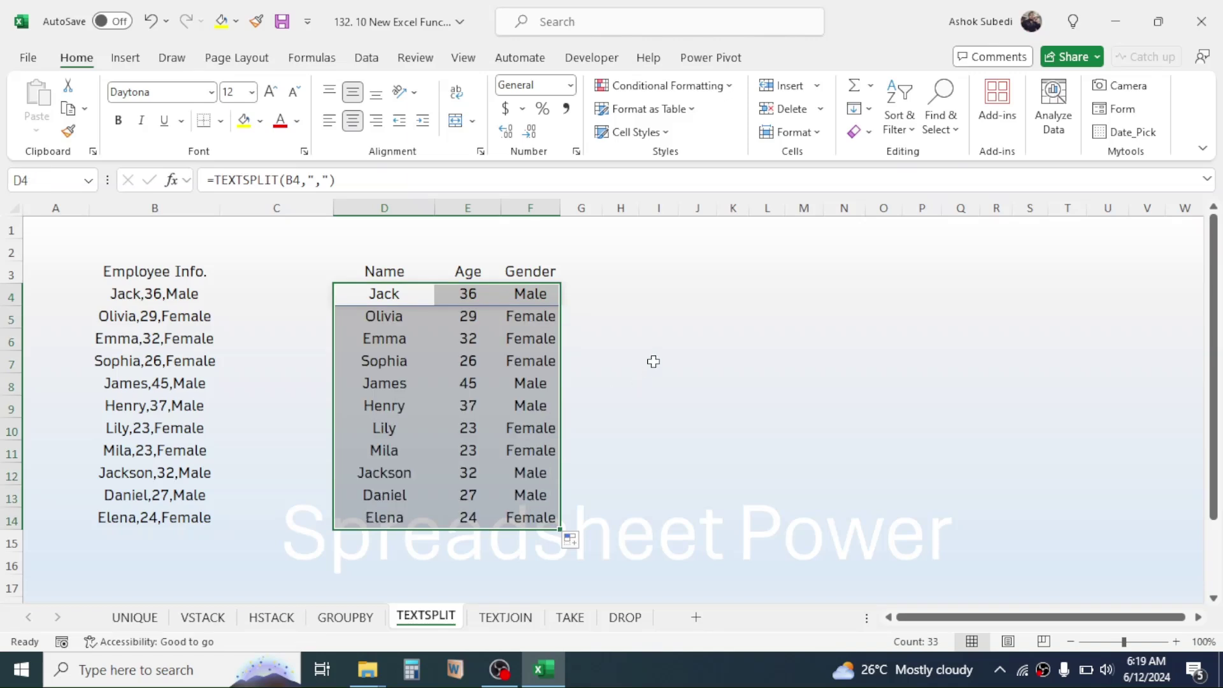
drag(653, 360, 660, 347)
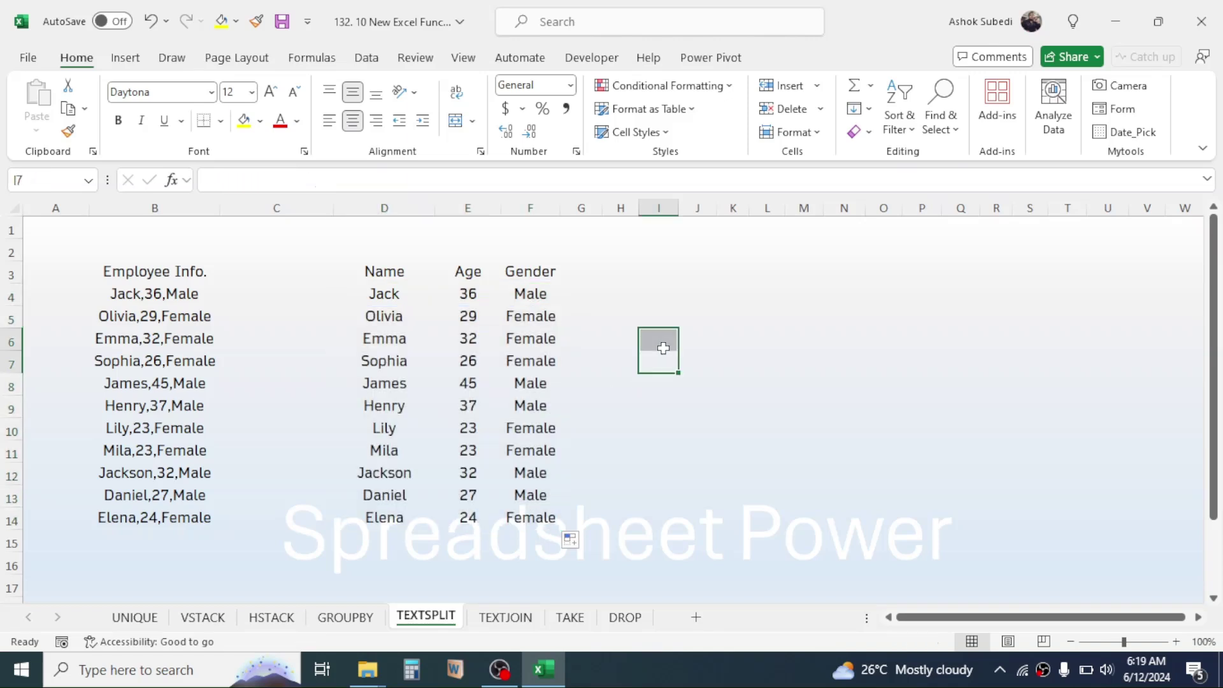
On the TEXTJOIN sheet, review the first employee's Name, Age and Gender cells in row 4.
click(503, 618)
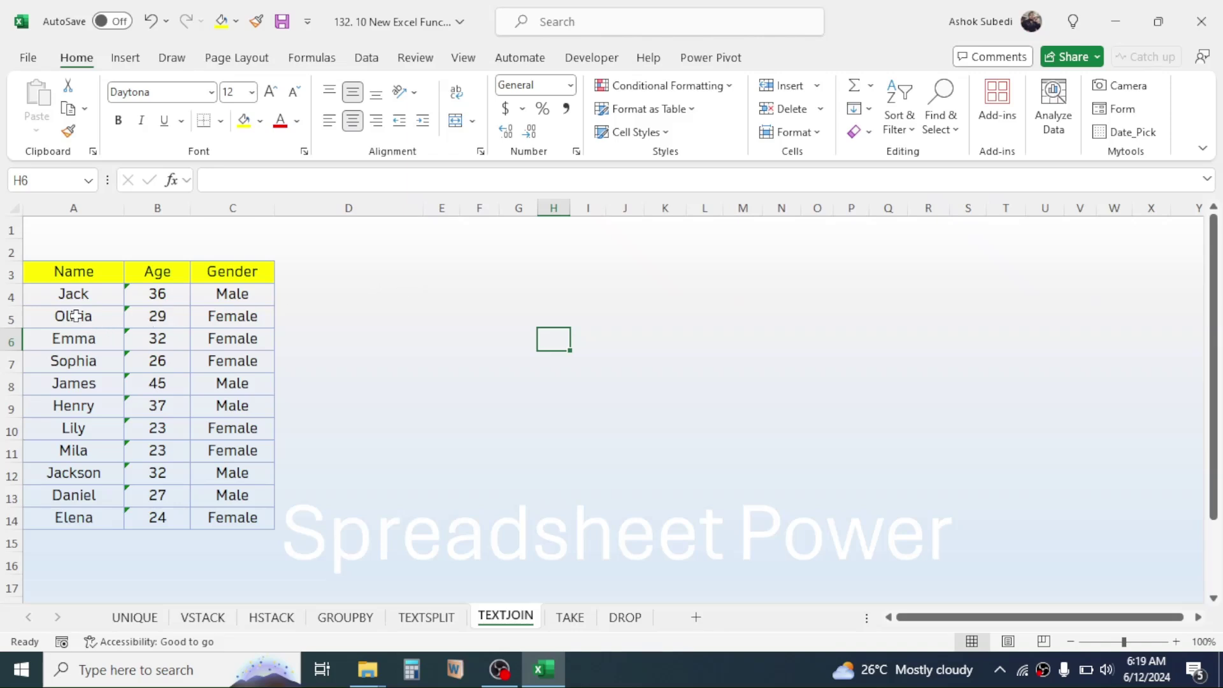
click(78, 293)
click(167, 295)
click(245, 297)
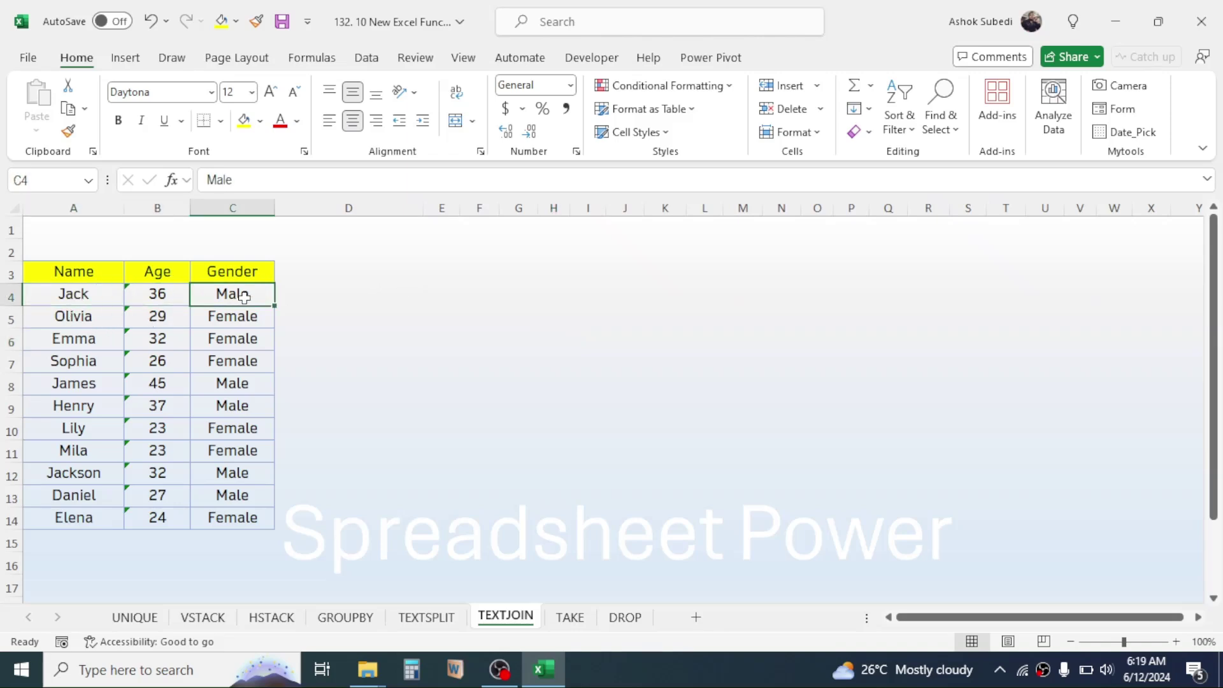
Enter a TEXTJOIN formula in D4 that joins A4:C4 with "-" as the delimiter and TRUE to ignore empty cells.
click(360, 288)
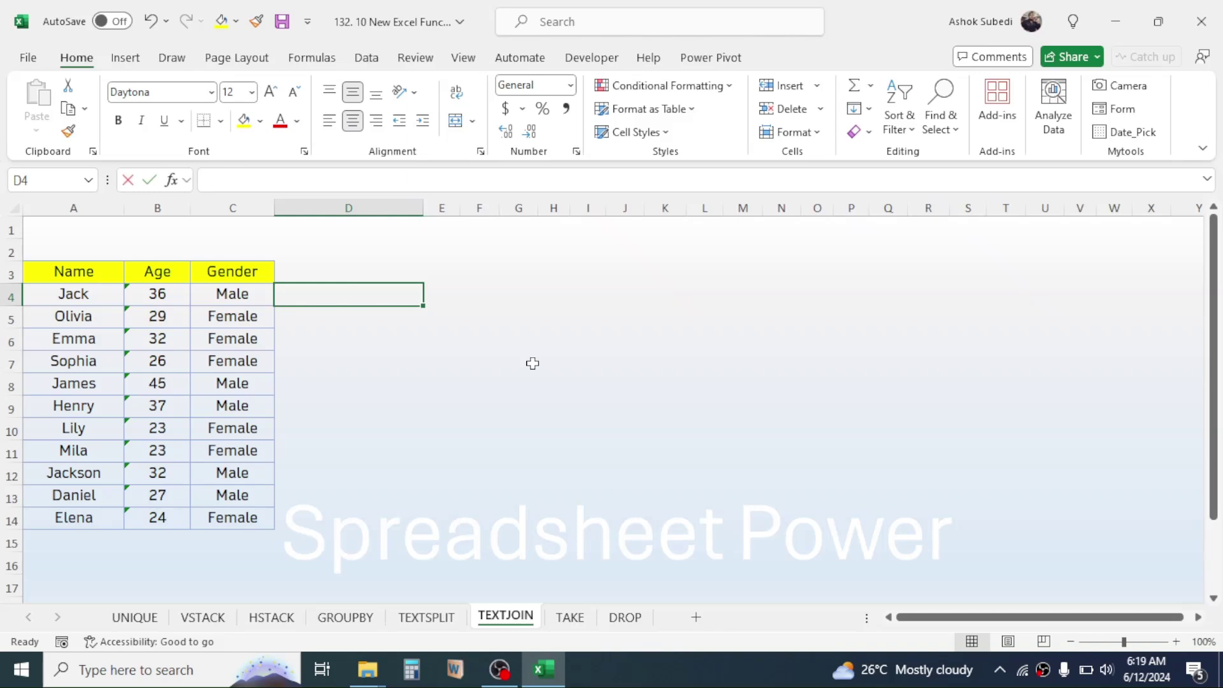
text(=TEX)
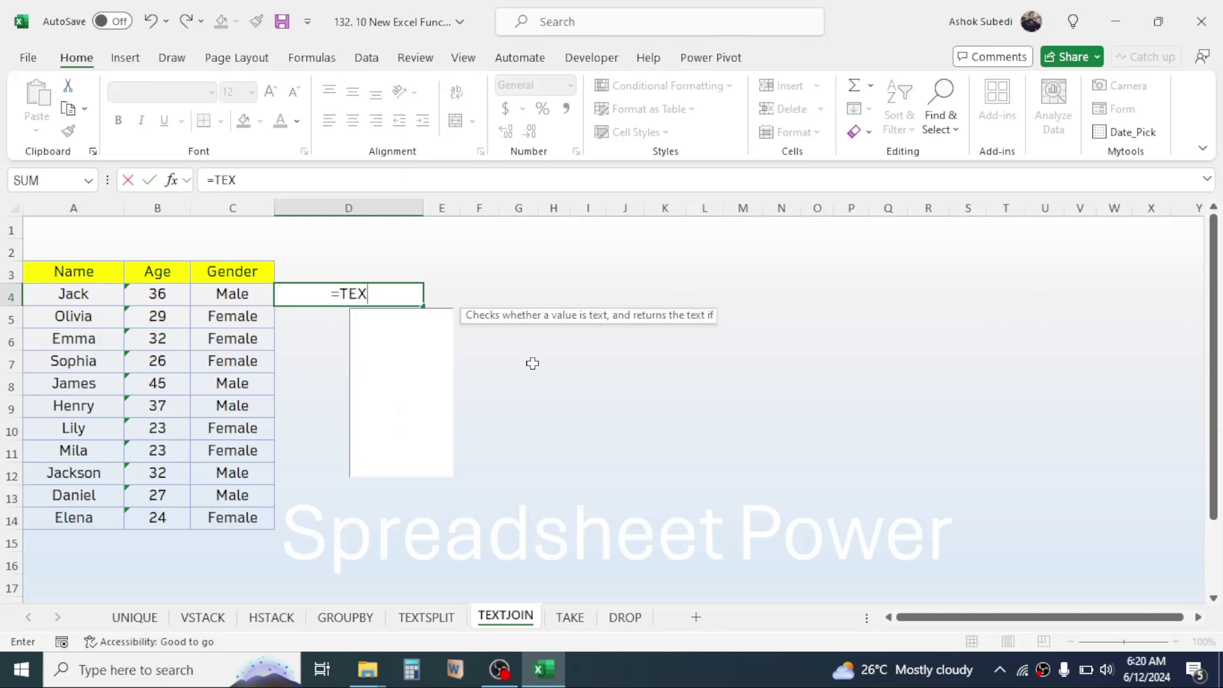
text(TJOIN()
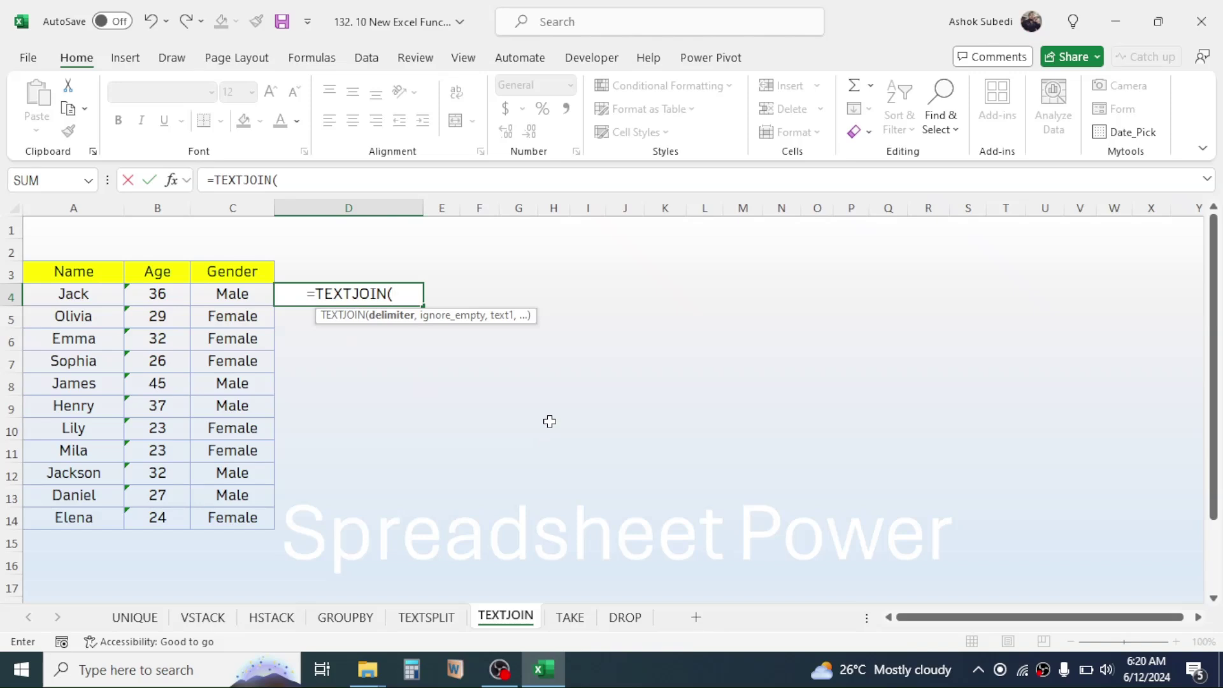
text(")
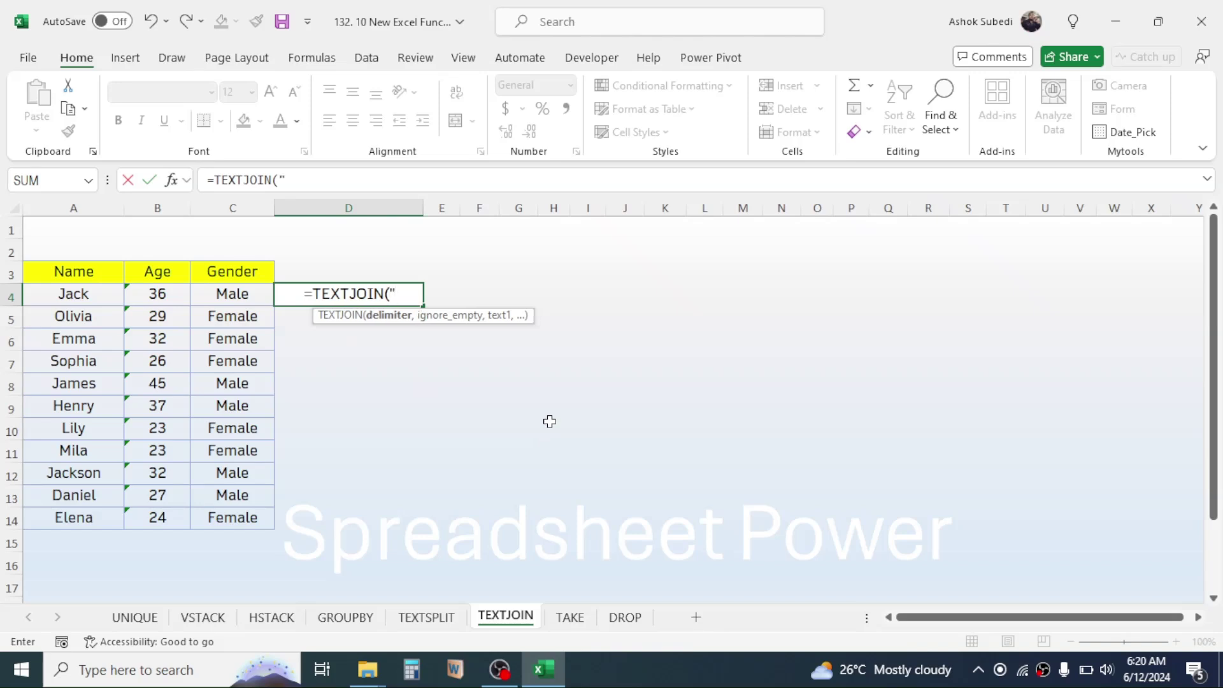
text(-")
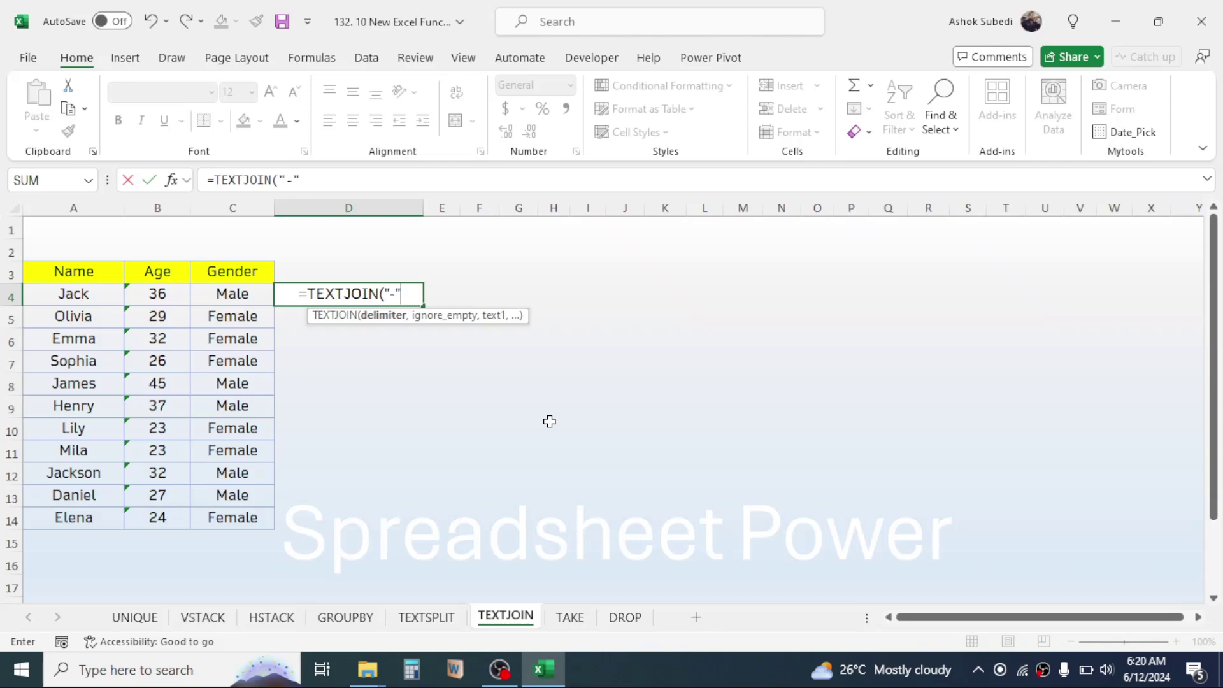
text(,)
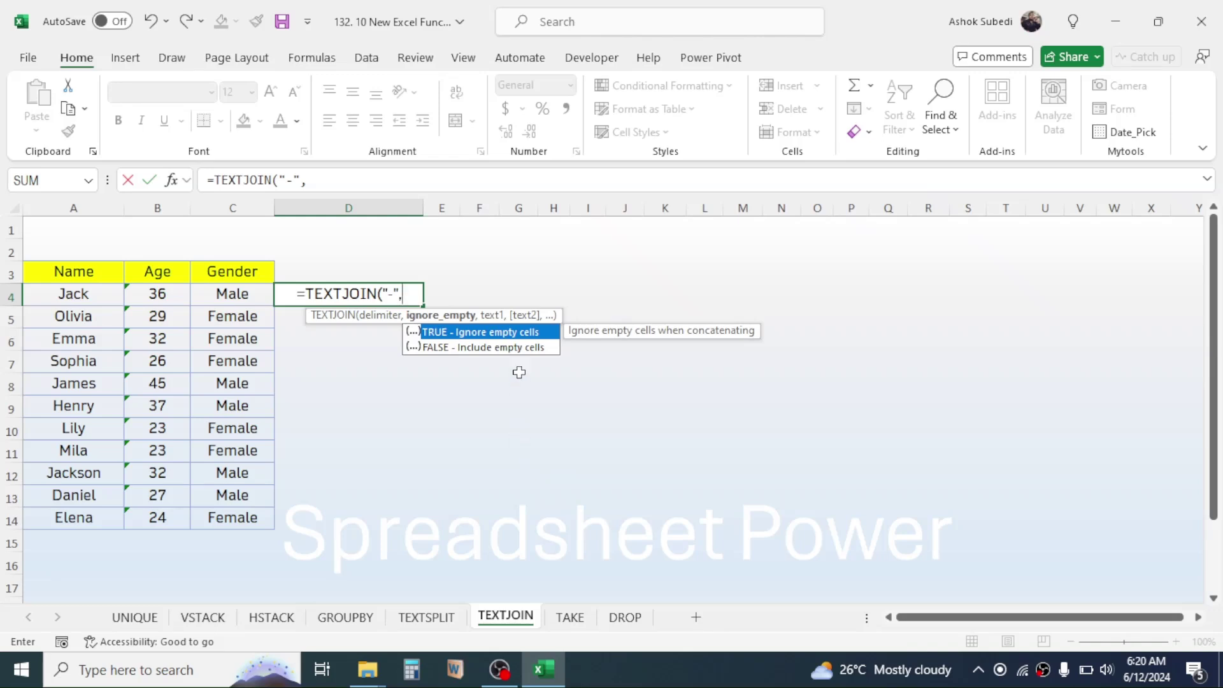
double_click(444, 334)
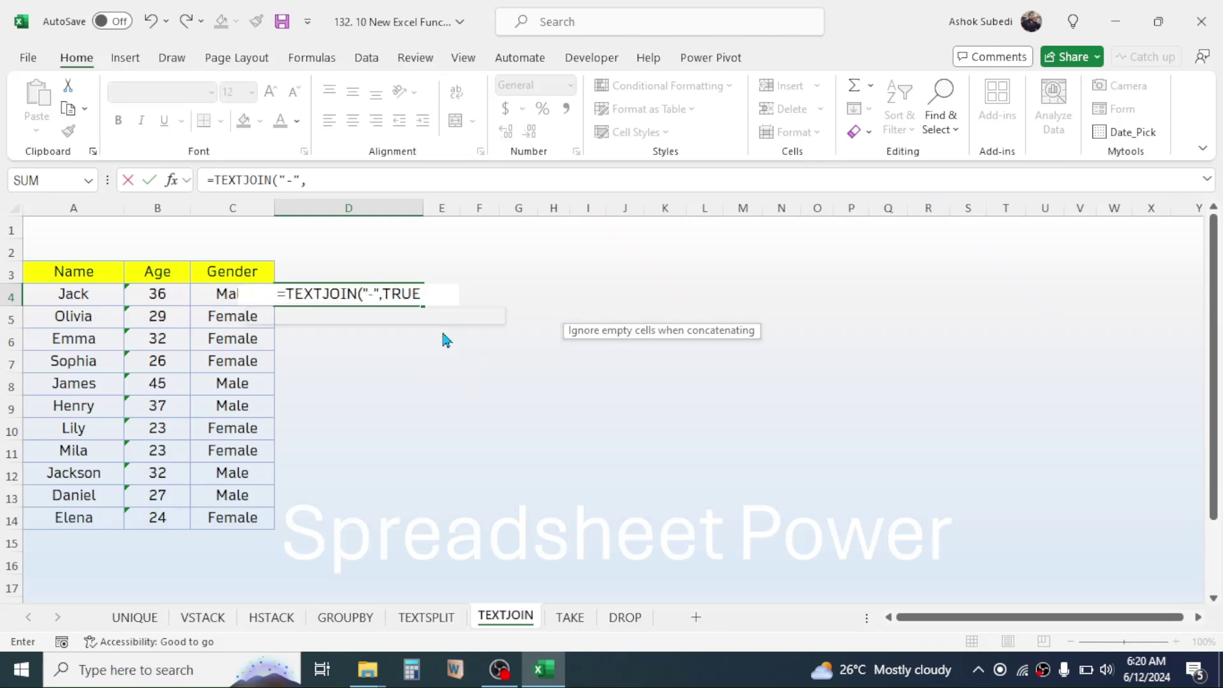
text(,)
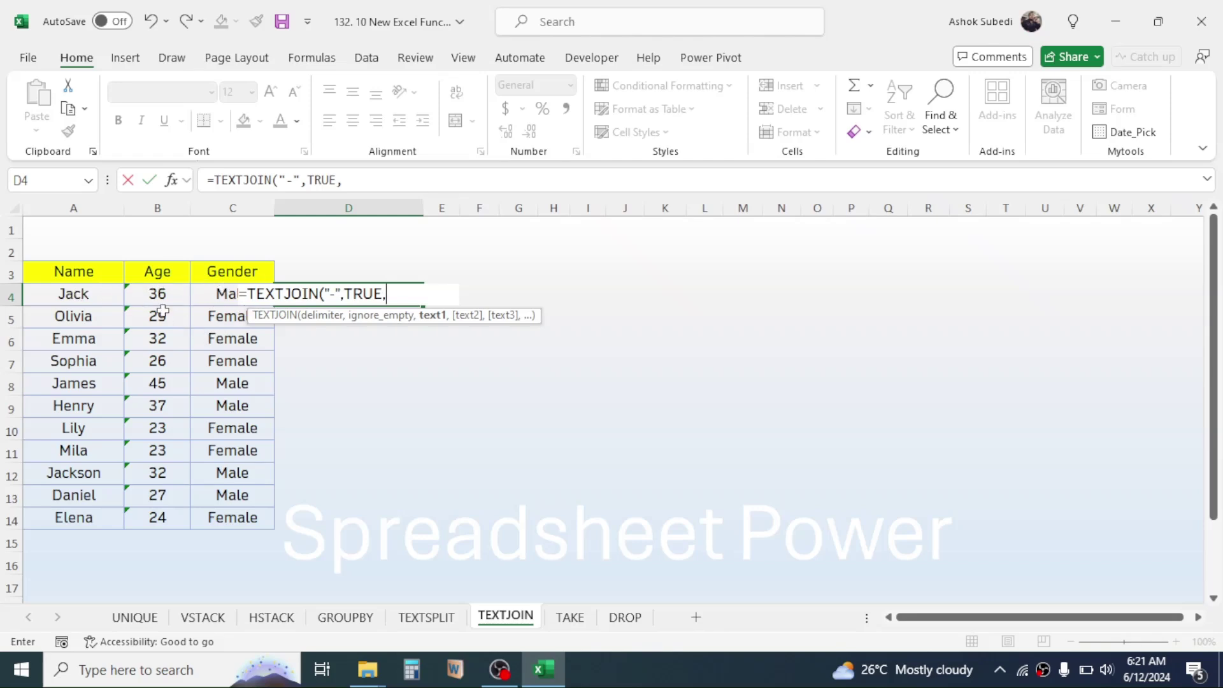
click(86, 295)
drag(85, 295, 229, 295)
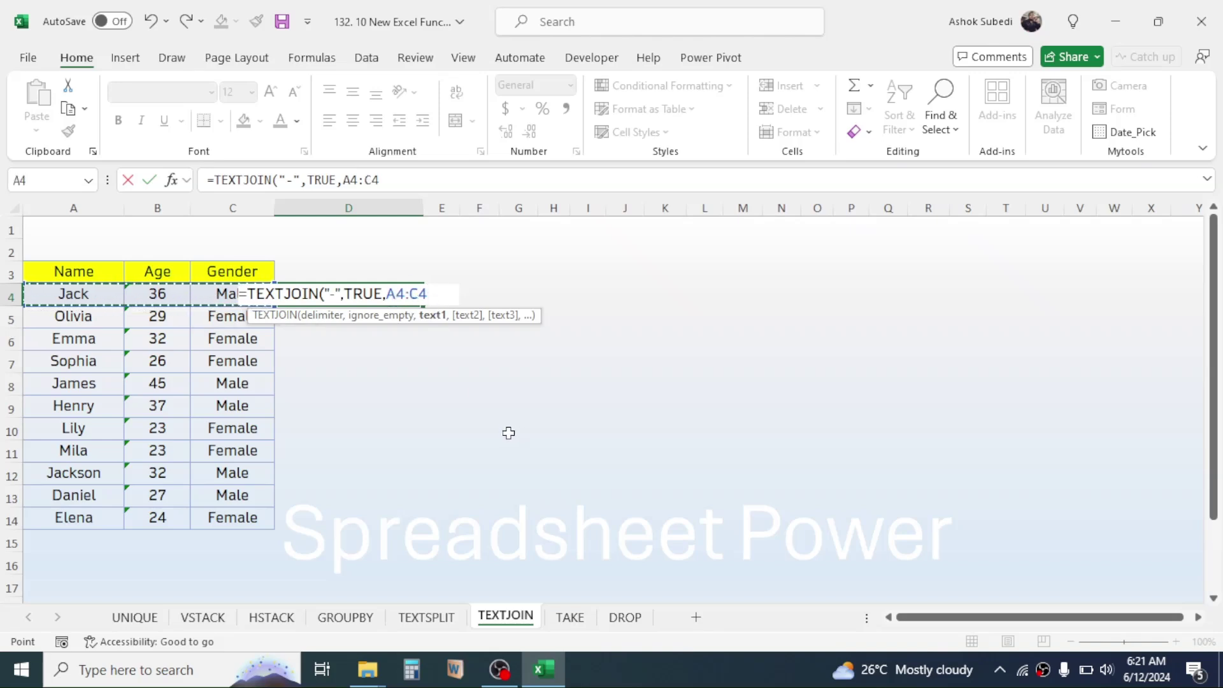
text())
key(Return)
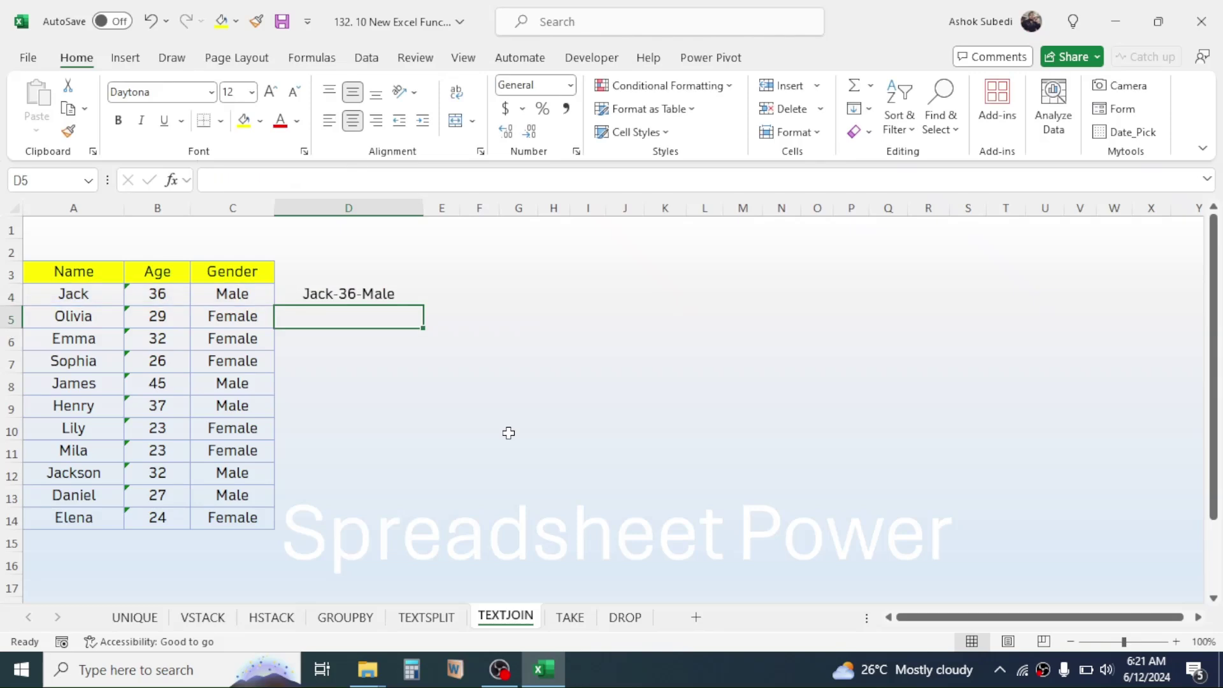
Fill the TEXTJOIN formula from D4 down to row 14 and check several of the joined entries.
click(360, 298)
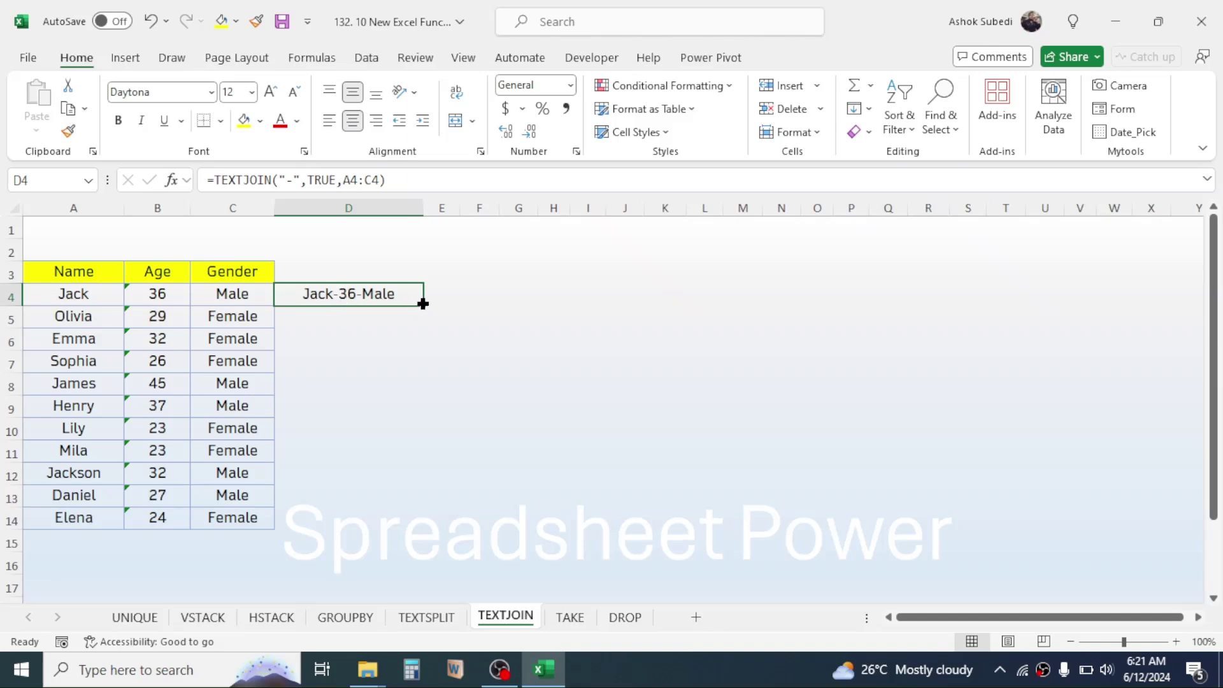
drag(423, 305, 402, 524)
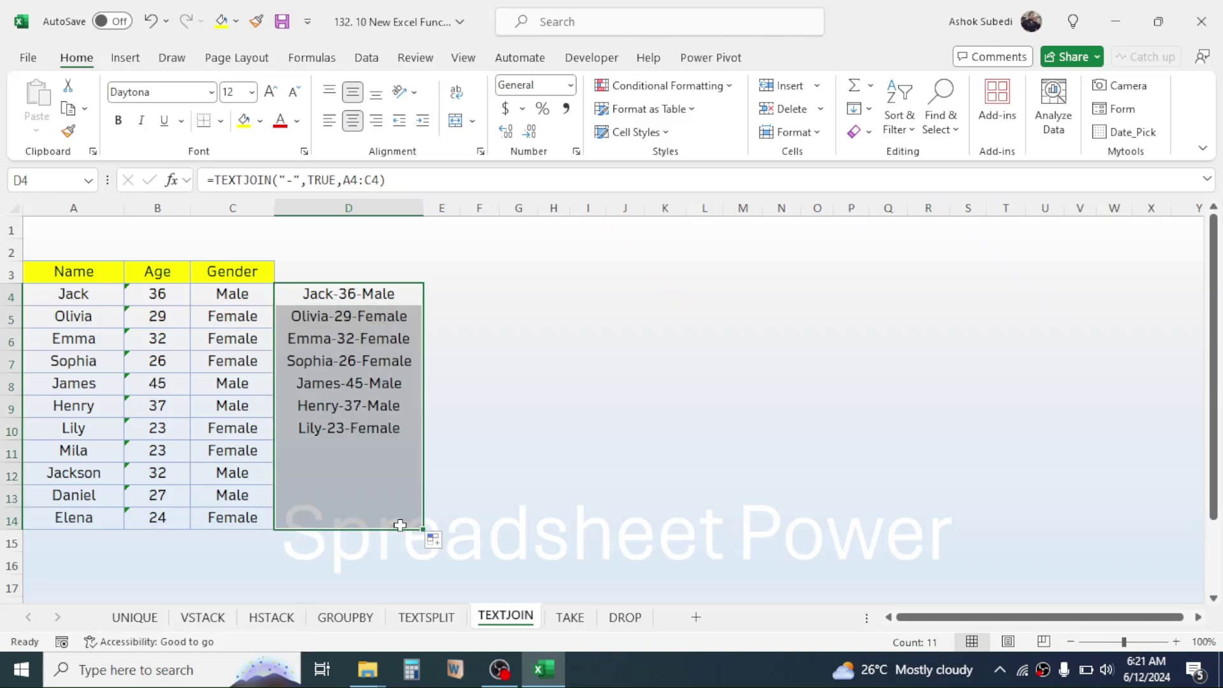
click(367, 382)
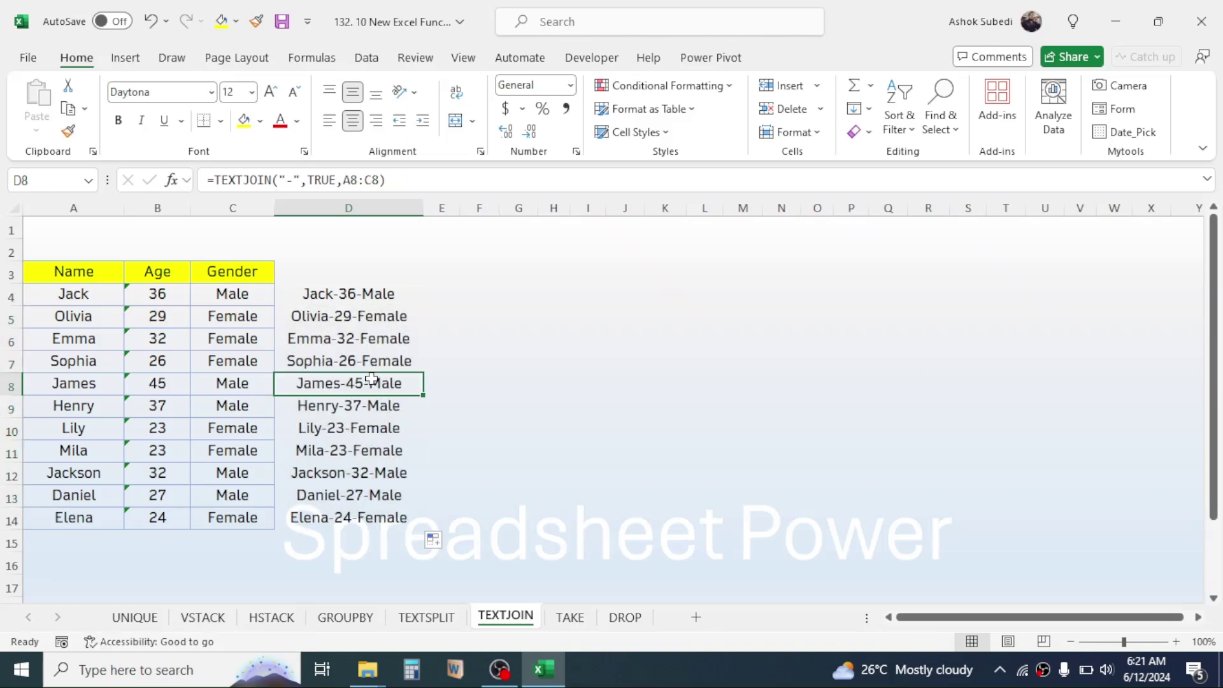
click(364, 297)
click(344, 363)
click(347, 318)
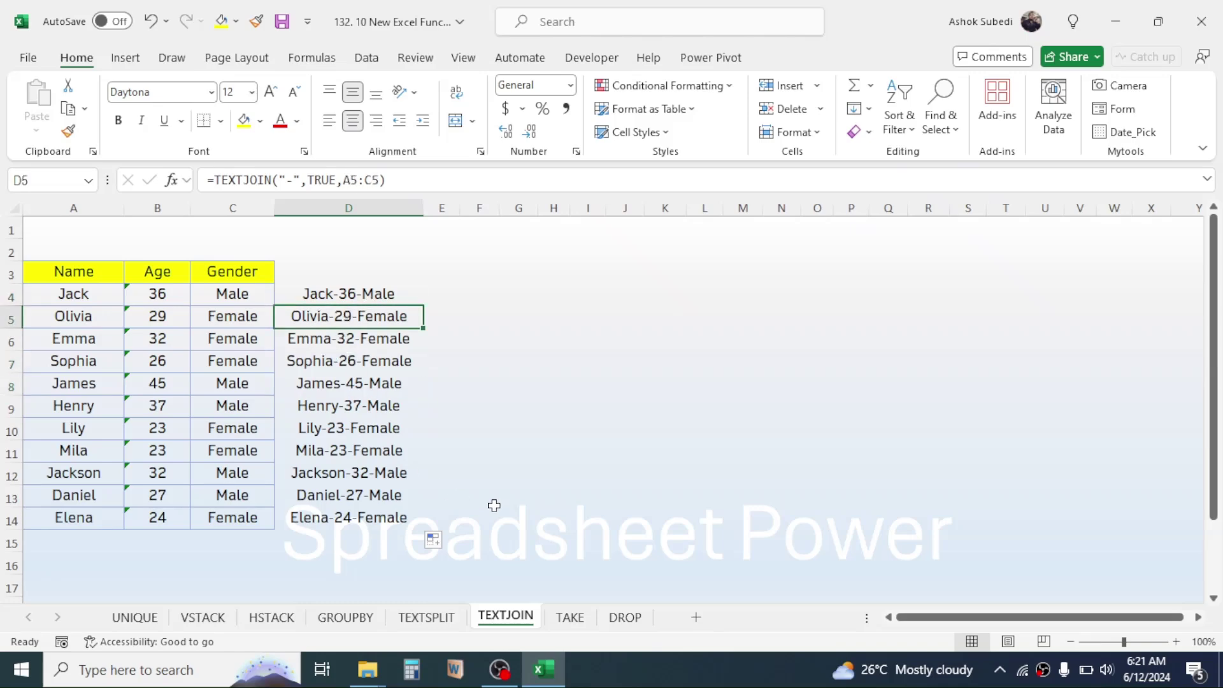
On the TAKE sheet, start a TAKE formula in I4 with the whole sales table A2:E99 as the array.
click(569, 617)
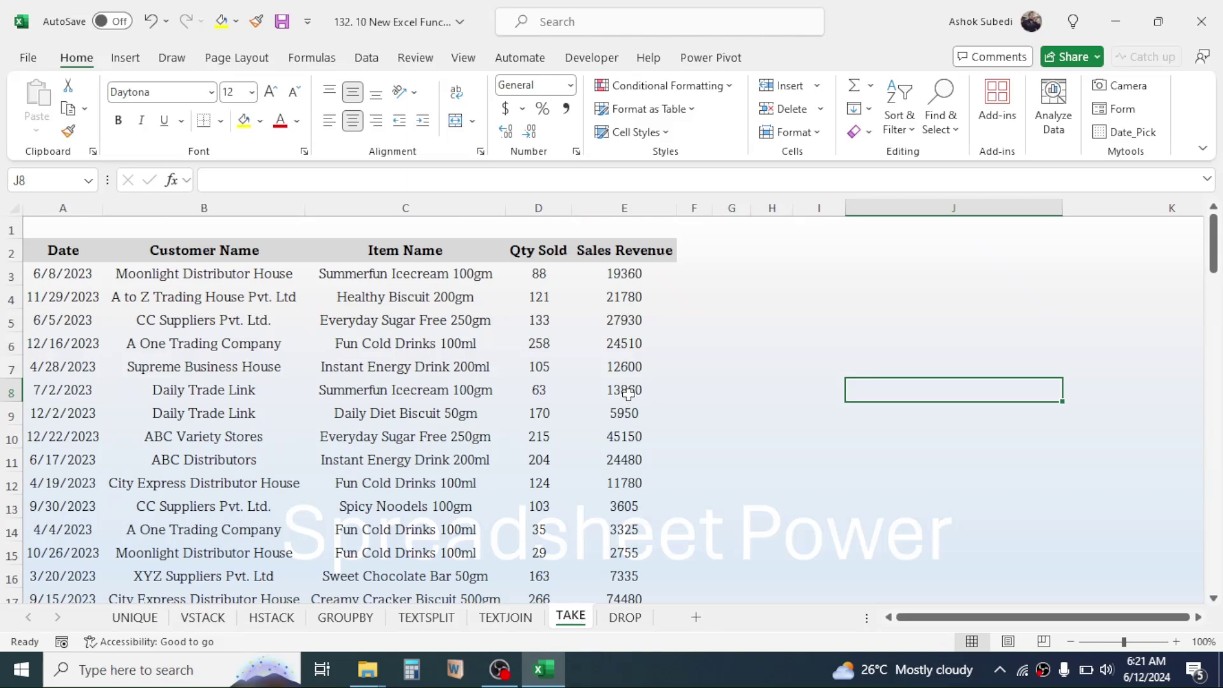
click(113, 315)
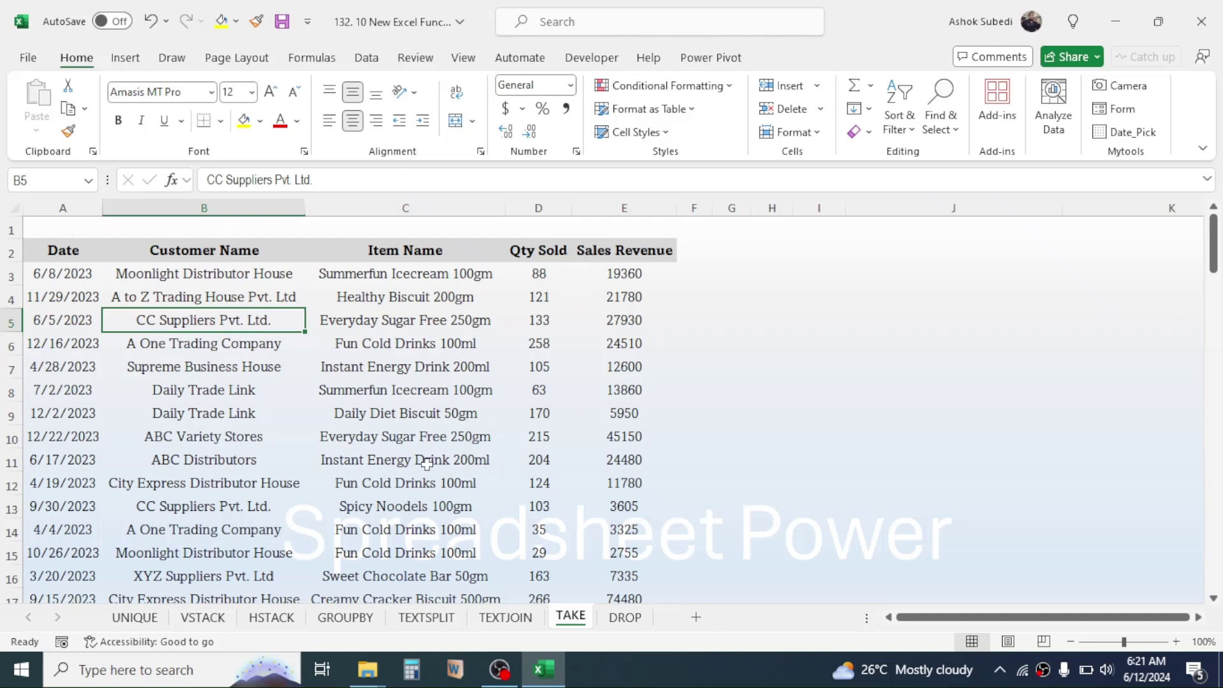
click(796, 294)
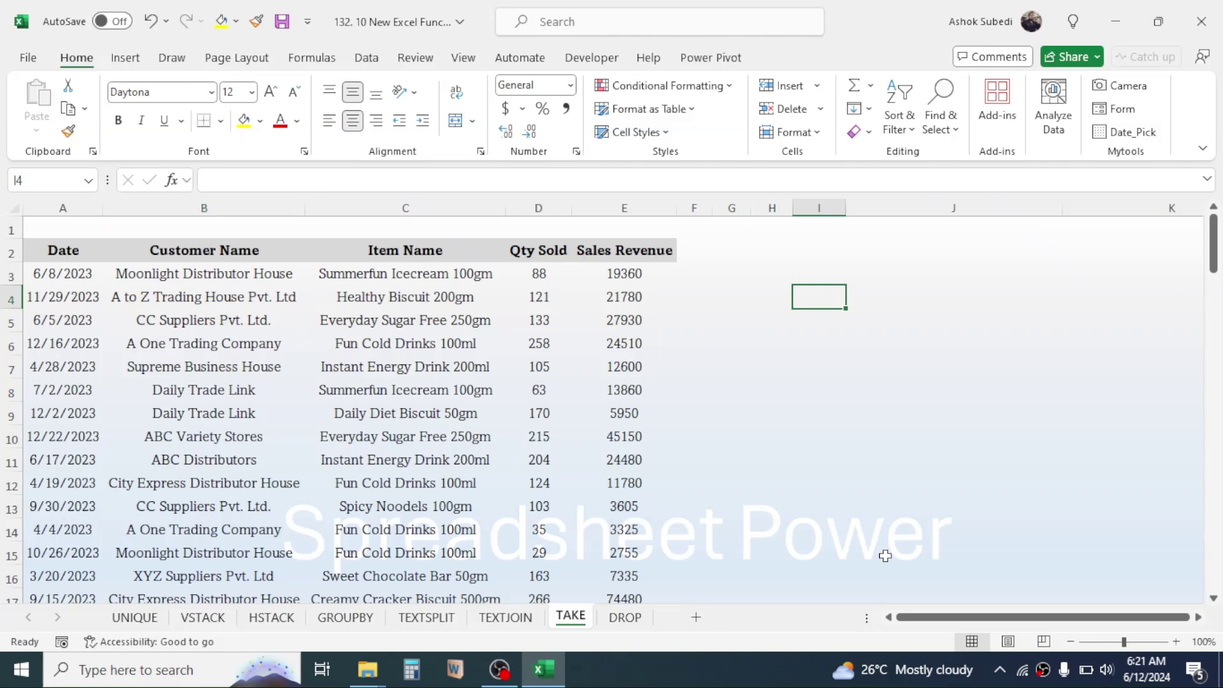
text(=)
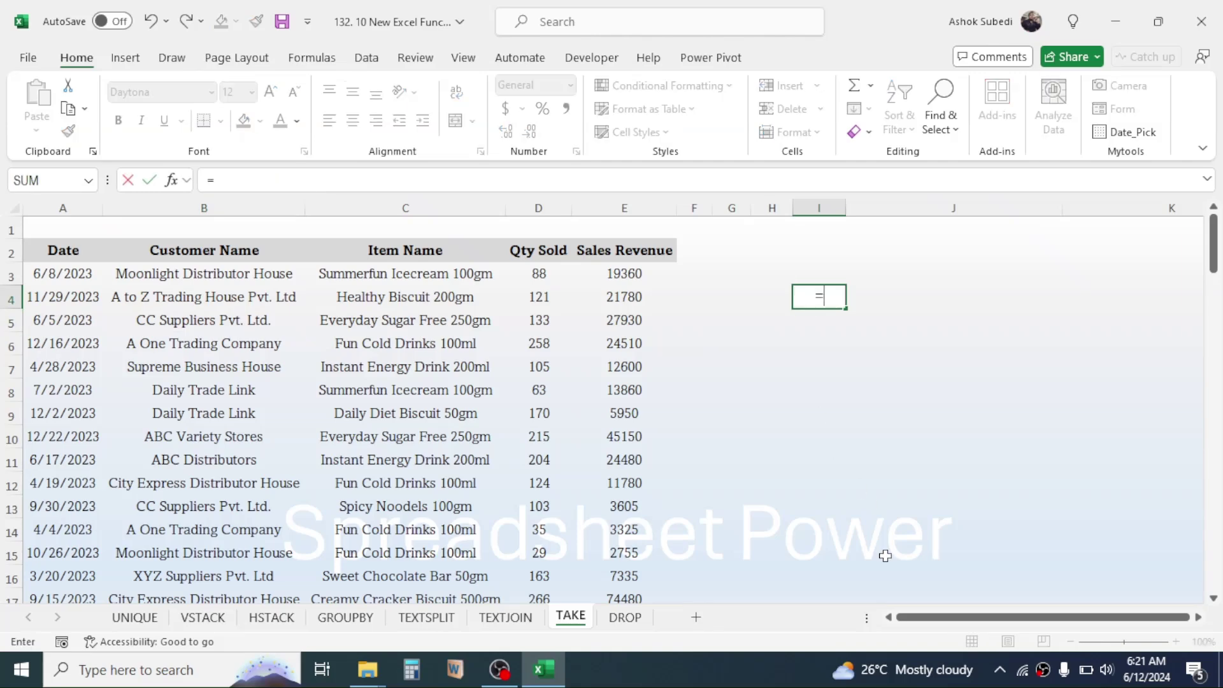
text(TAKE)
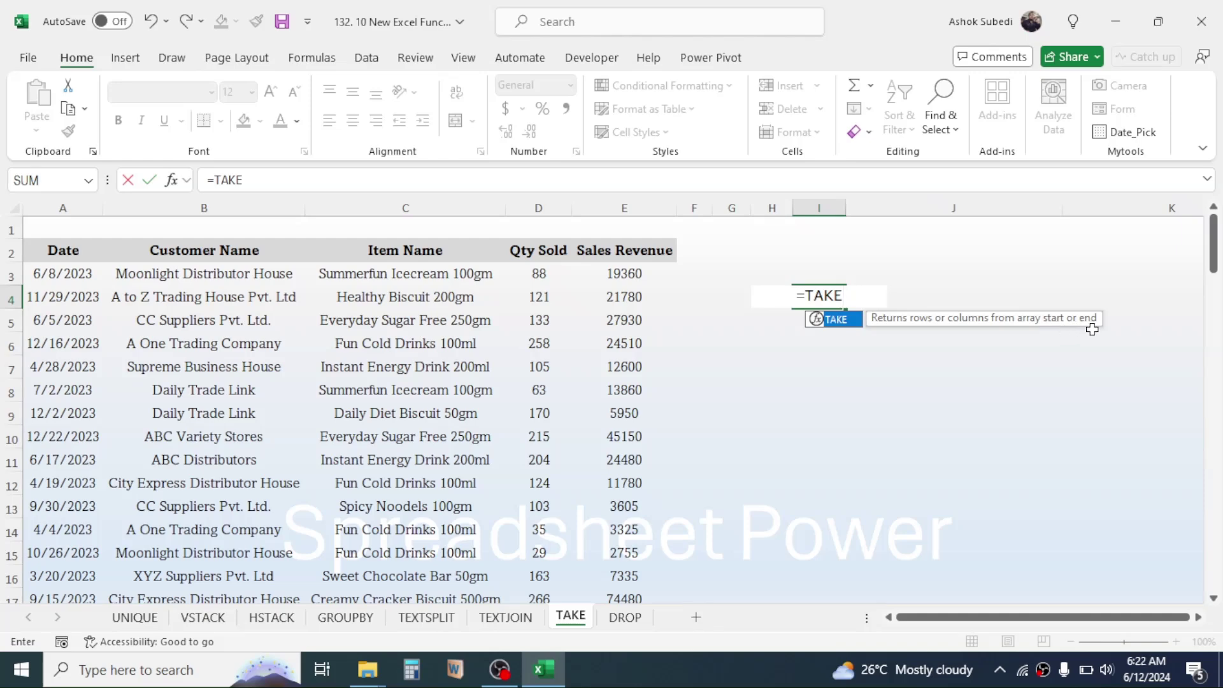
text(()
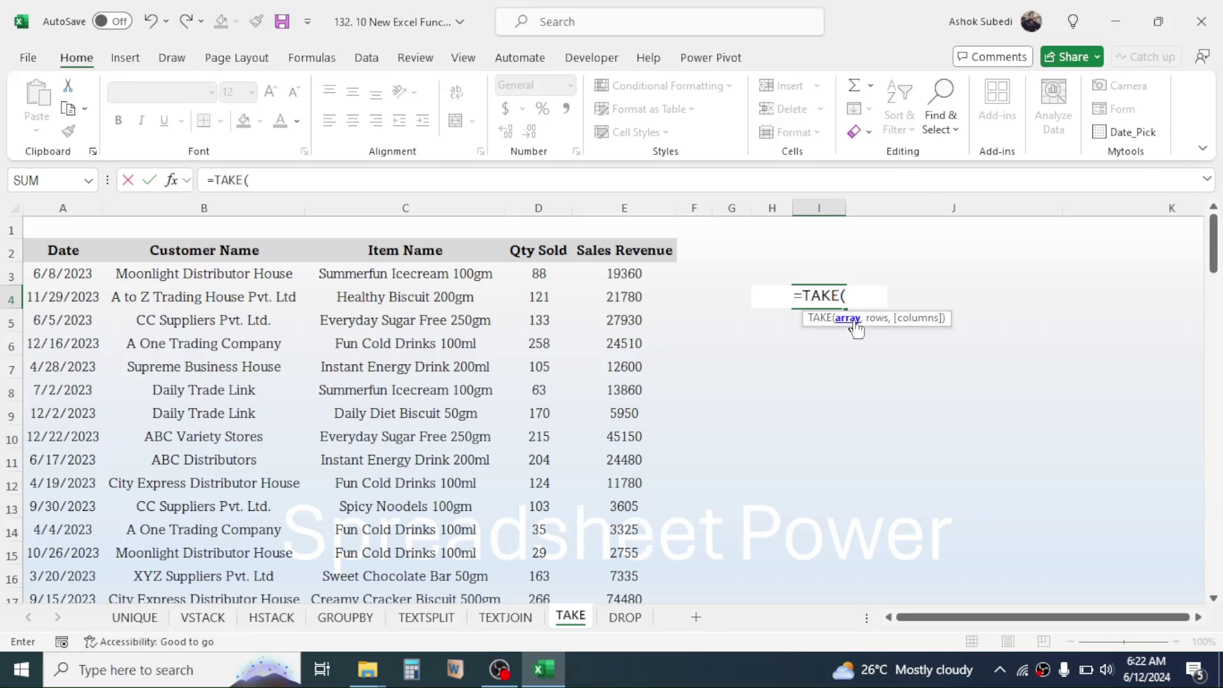
drag(57, 252, 587, 535)
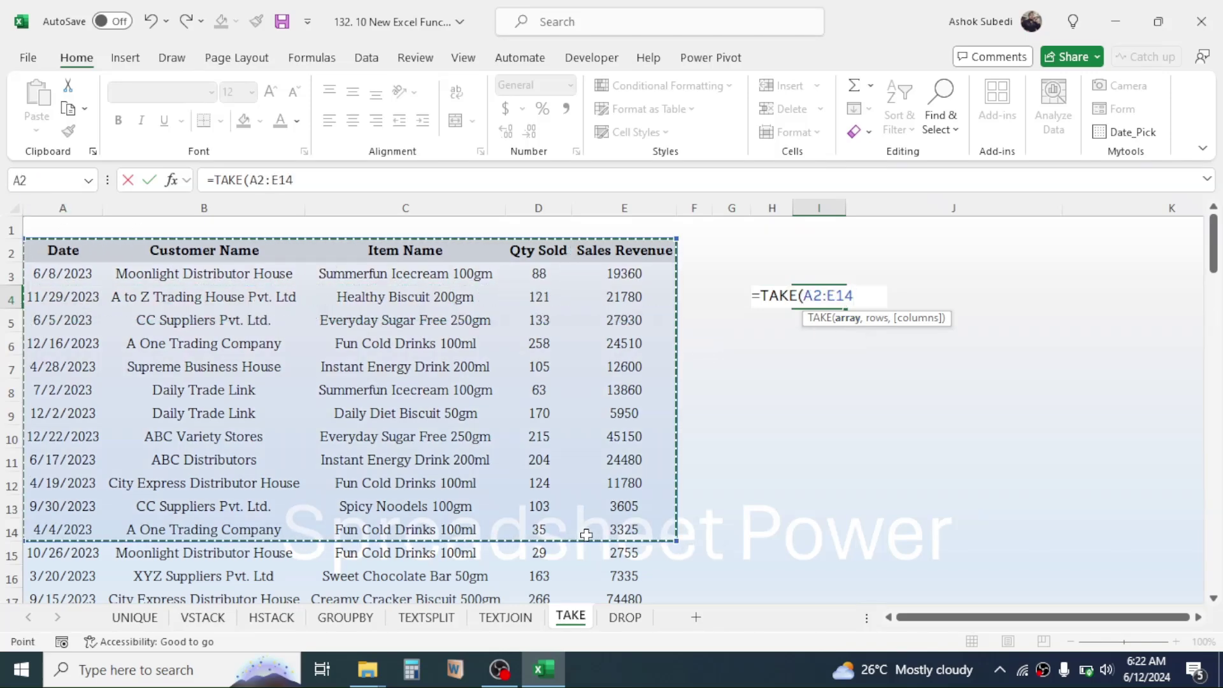
key(ctrl+shift+Down)
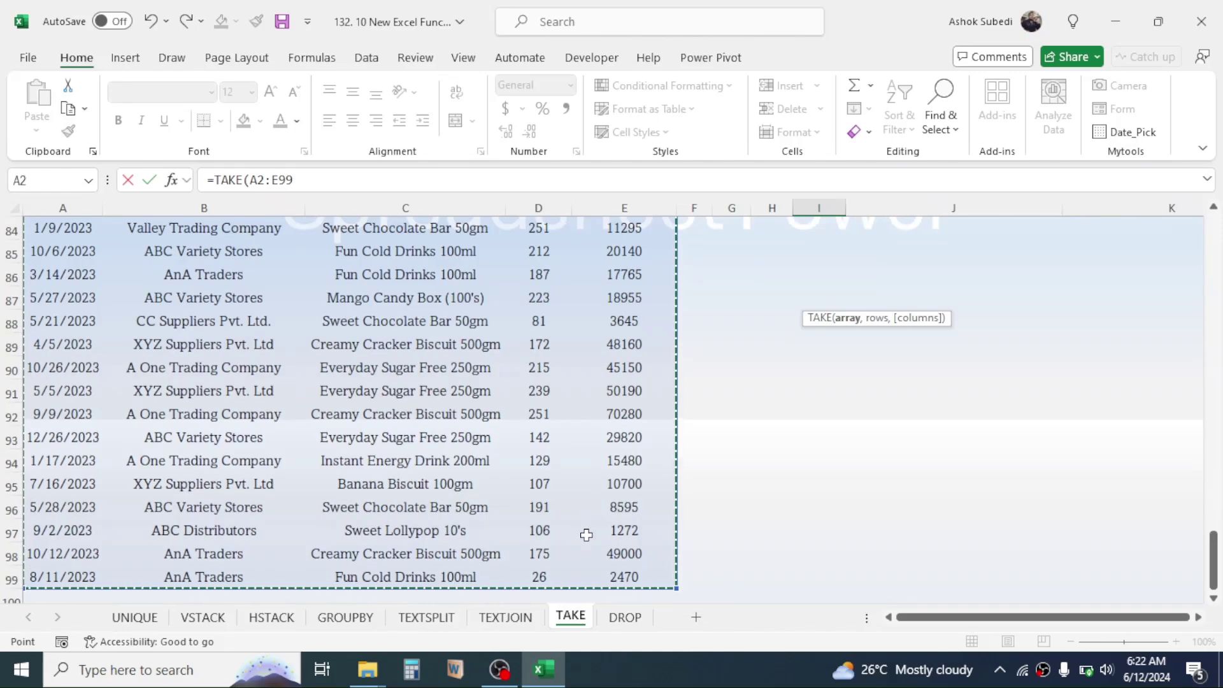
Complete the TAKE formula in I4 with 10 rows and 3 columns.
text(,)
drag(1214, 561, 1217, 226)
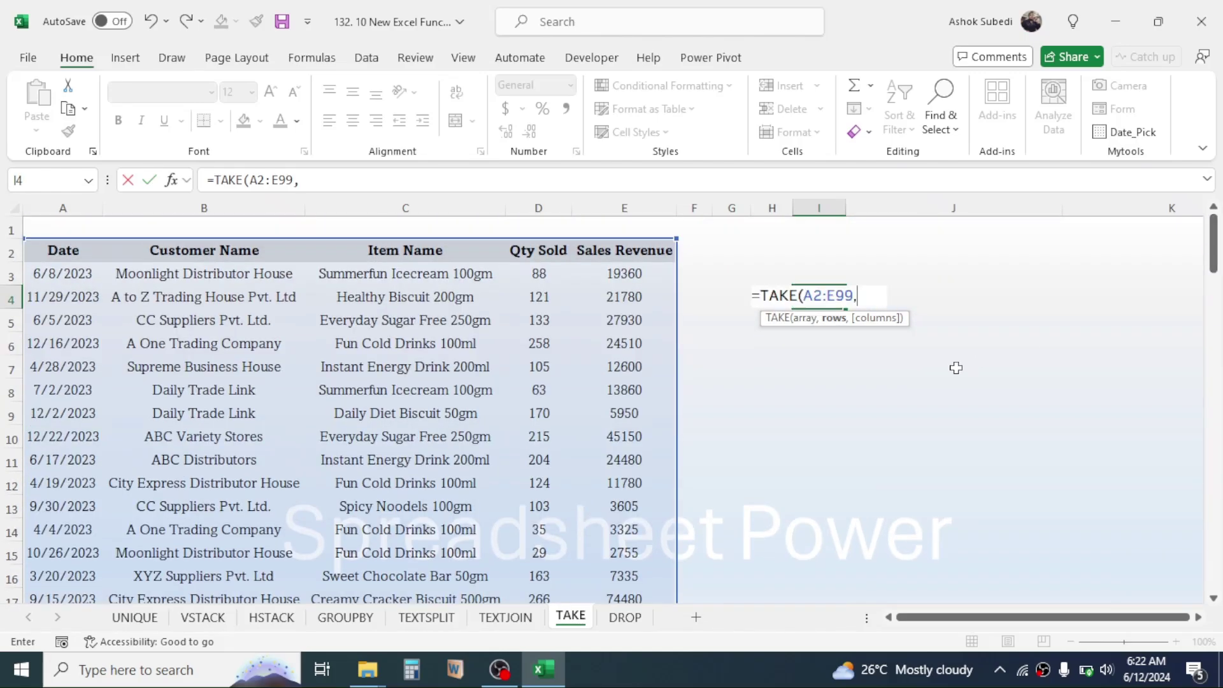
text(10,)
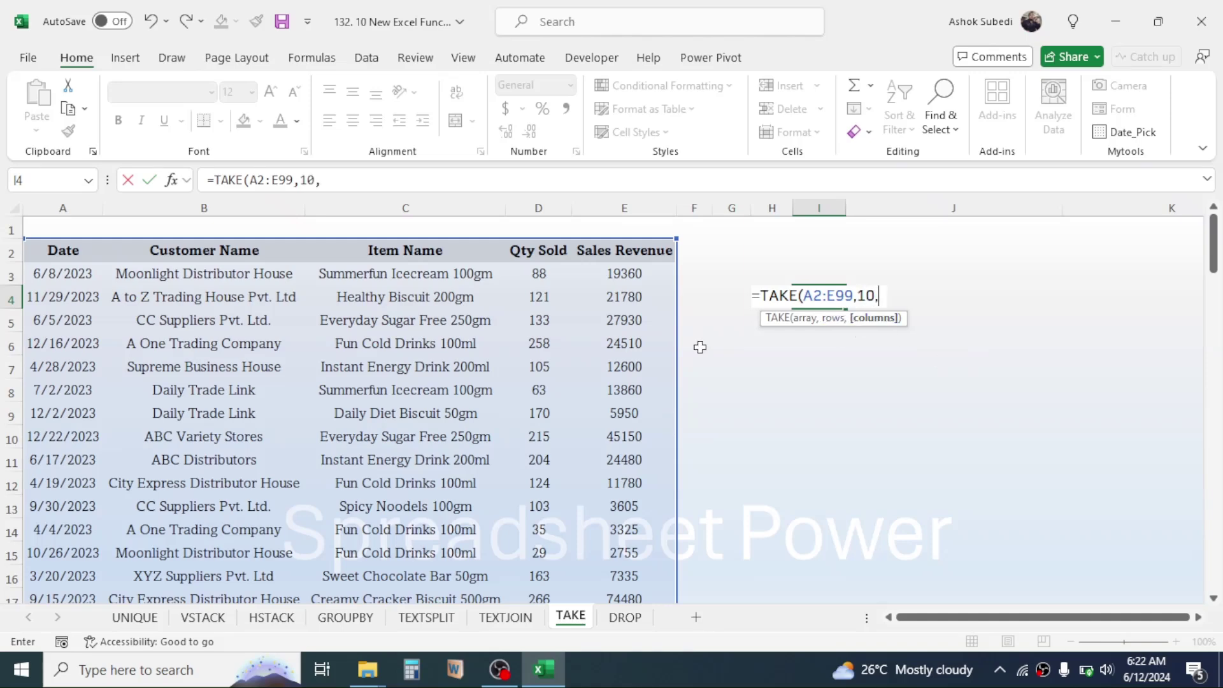
text(3)
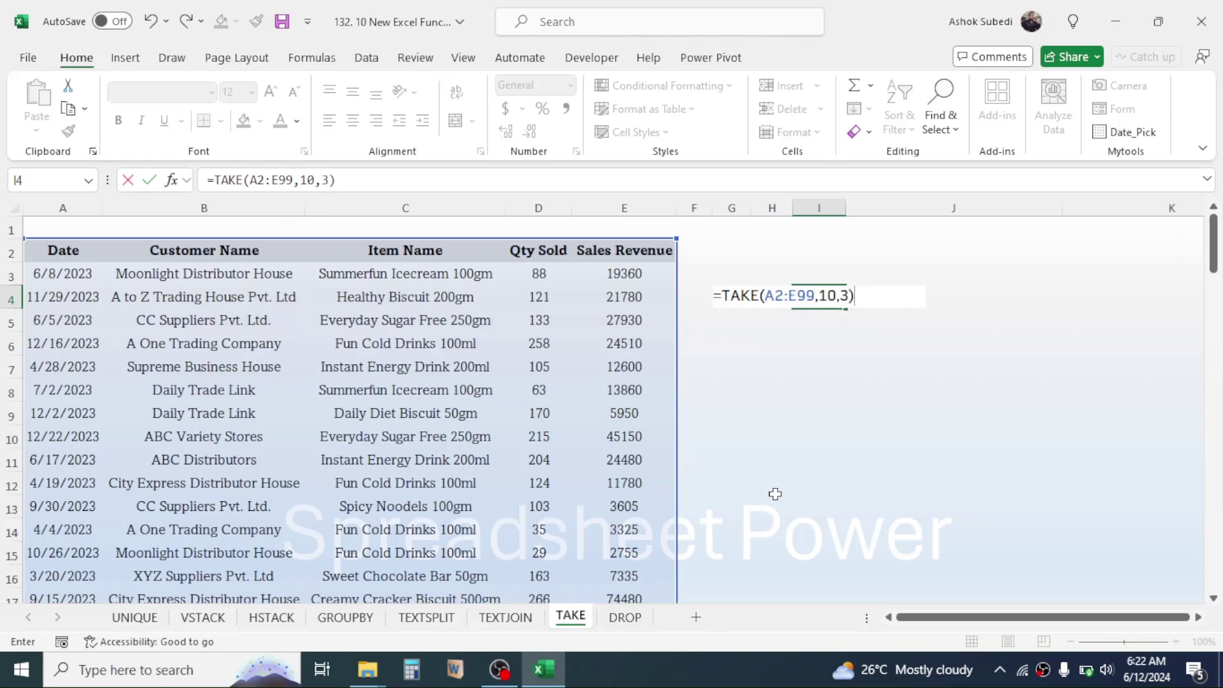
key(Return)
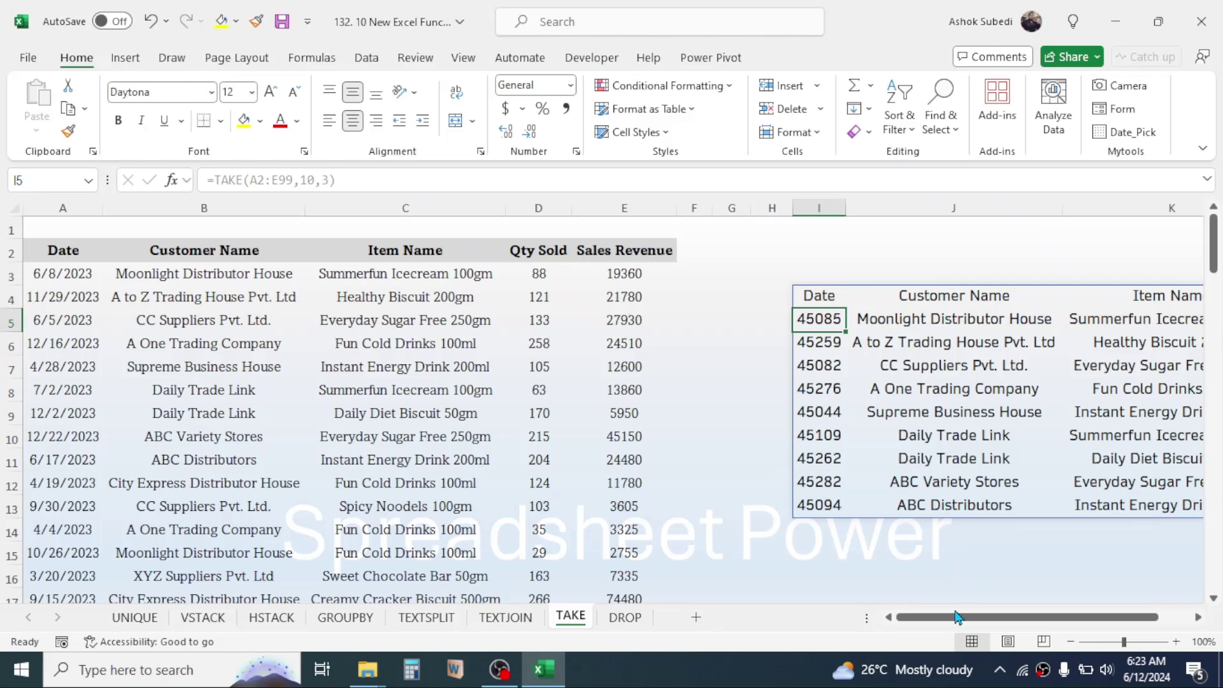
Change the rows argument of the TAKE formula in I4 to -10 to return the last ten rows.
drag(958, 616, 989, 621)
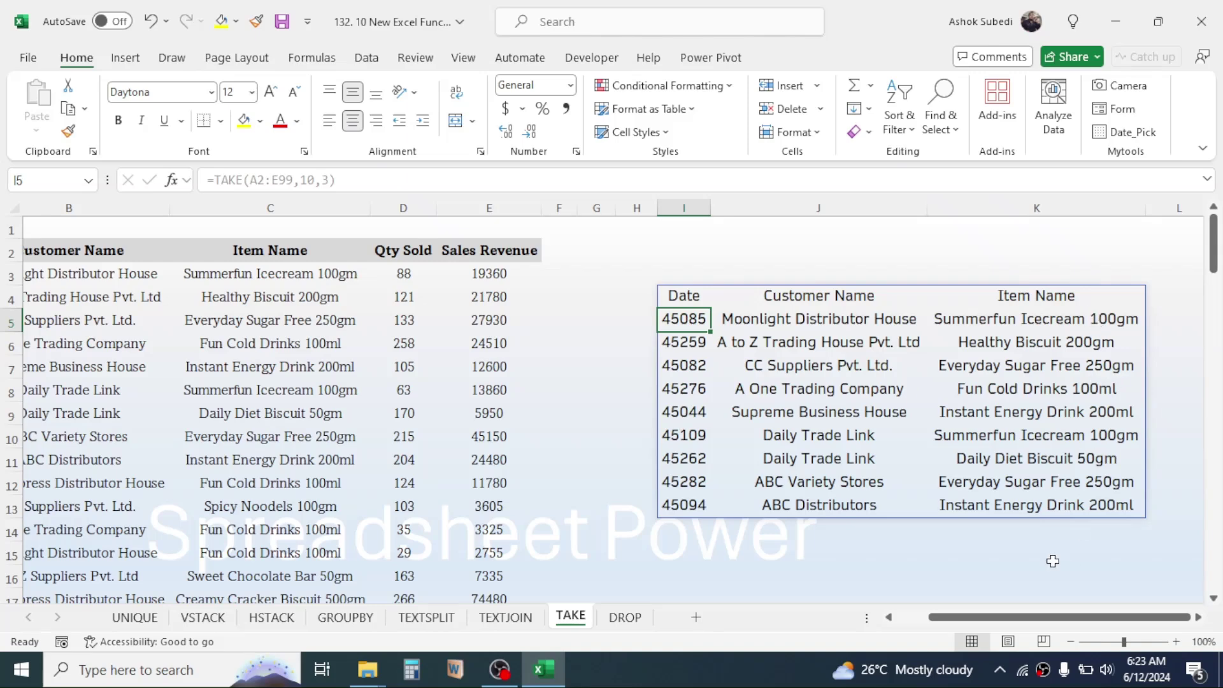
mouse_move(1016, 624)
mouse_down()
mouse_move(1000, 623)
mouse_move(1015, 624)
mouse_up()
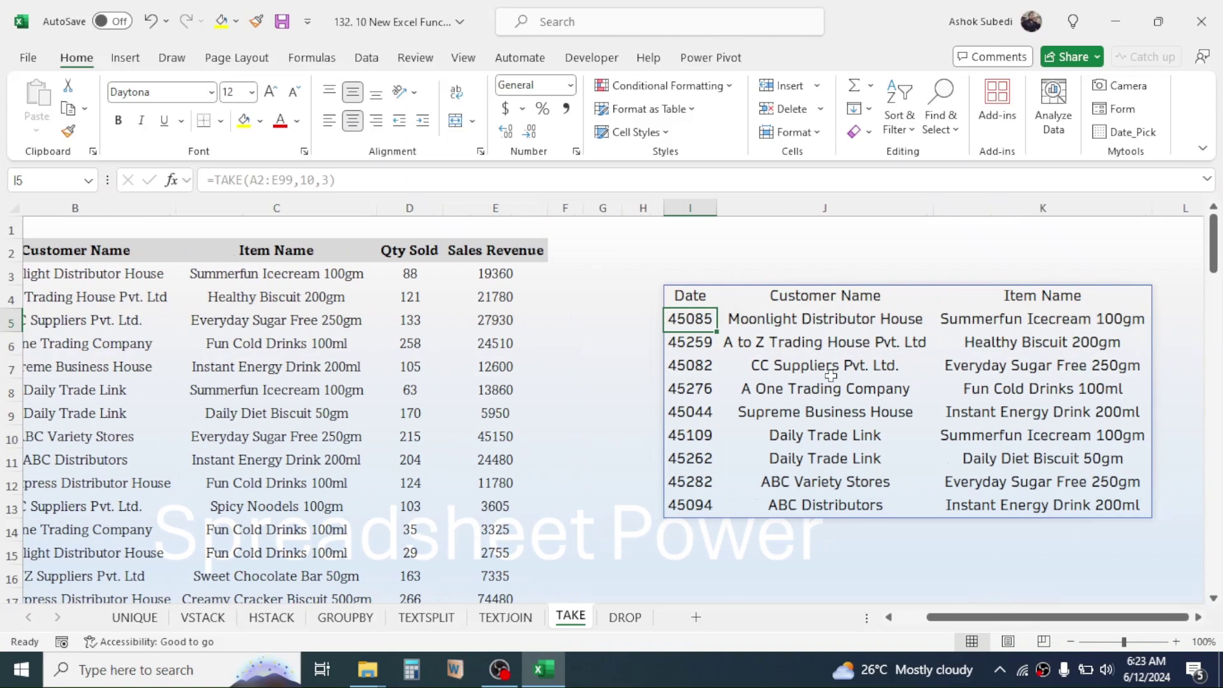
click(695, 298)
double_click(695, 298)
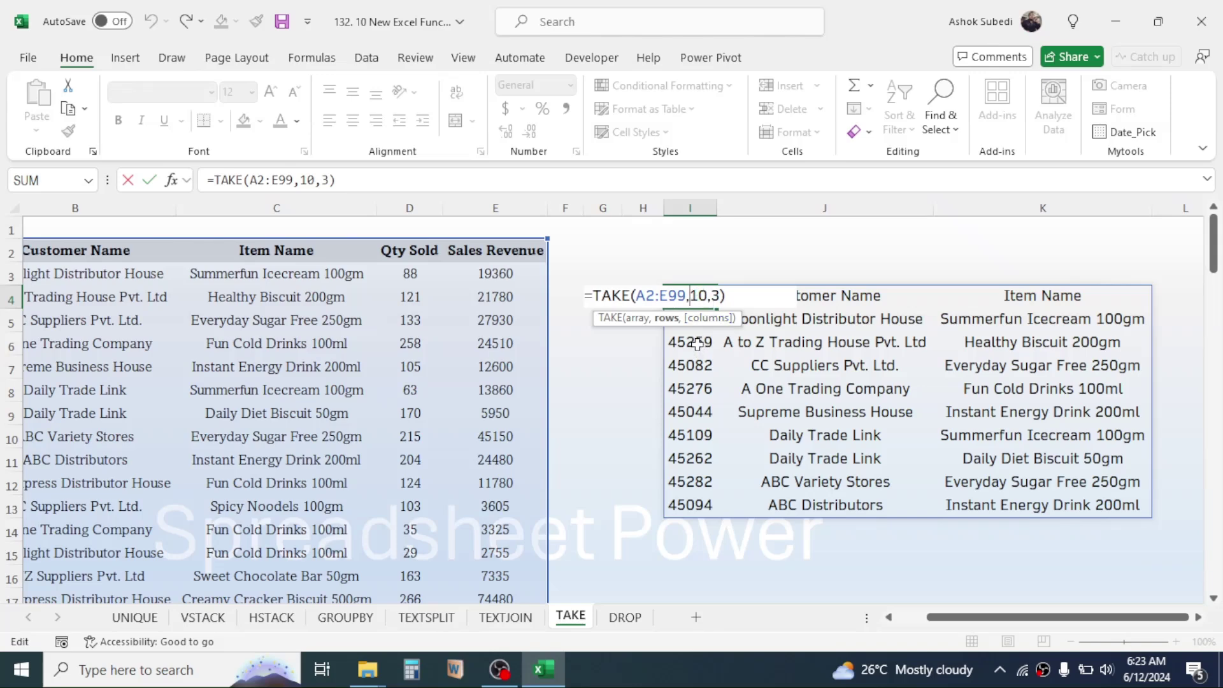
text(-)
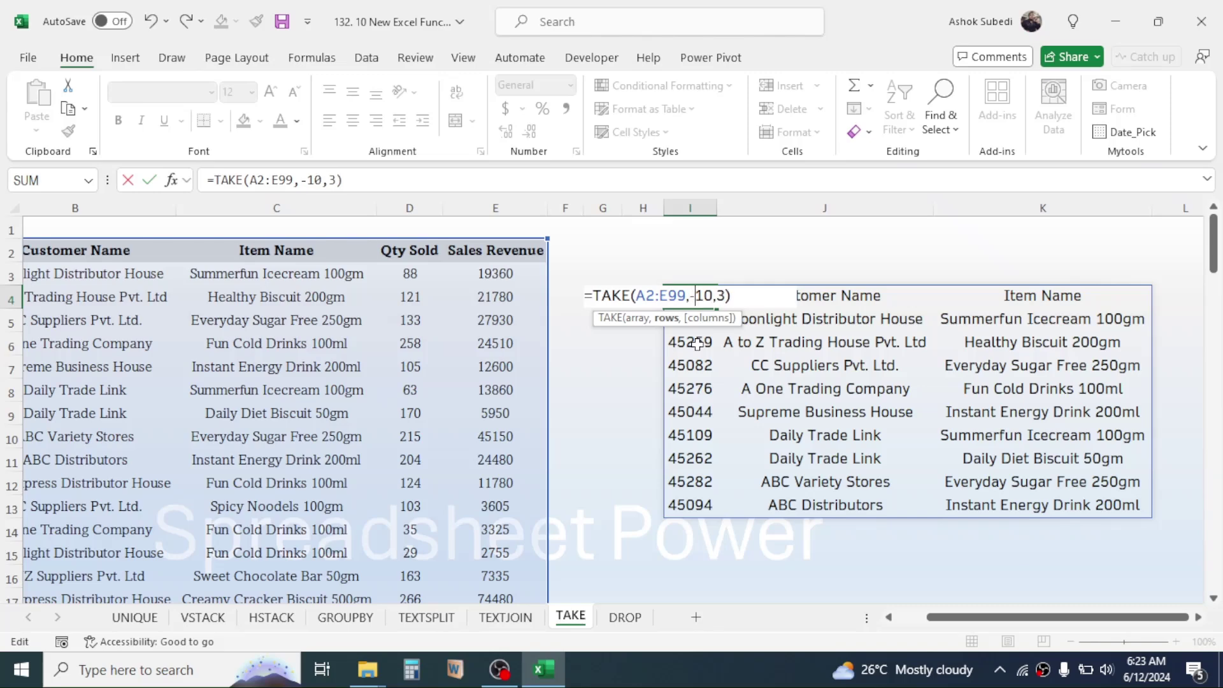
key(Return)
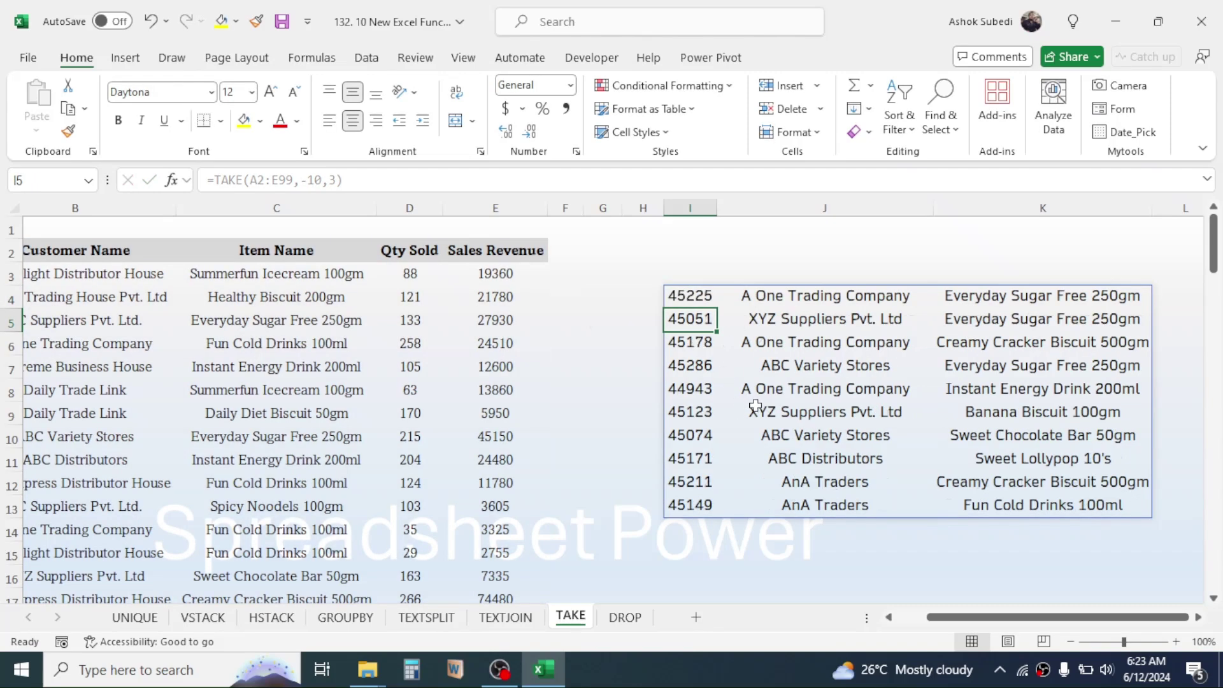
Select the last ten customer names of the source table, B90:B99, to compare them with the TAKE output.
drag(1213, 246, 1211, 585)
drag(1087, 617, 866, 622)
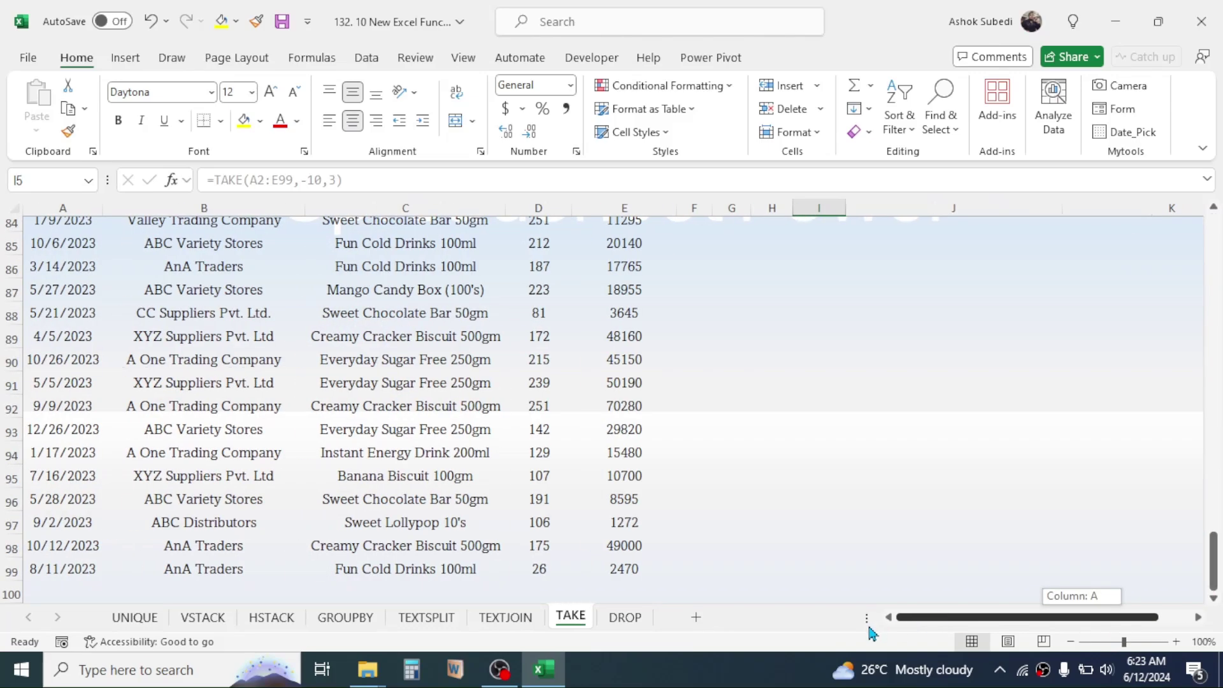
drag(204, 567, 204, 546)
drag(235, 439, 213, 360)
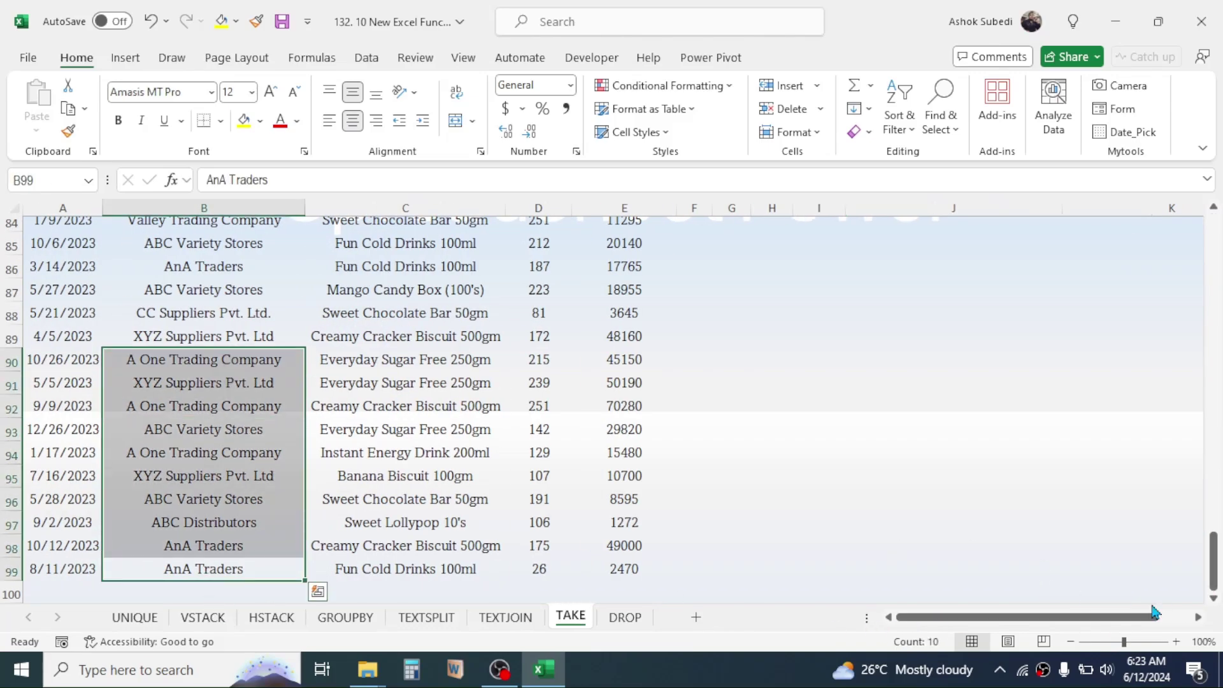
Change the columns argument of the TAKE formula in I4 to -3 to return the last three columns, and check the output.
drag(1156, 617, 1178, 627)
drag(1214, 568, 1213, 245)
click(814, 378)
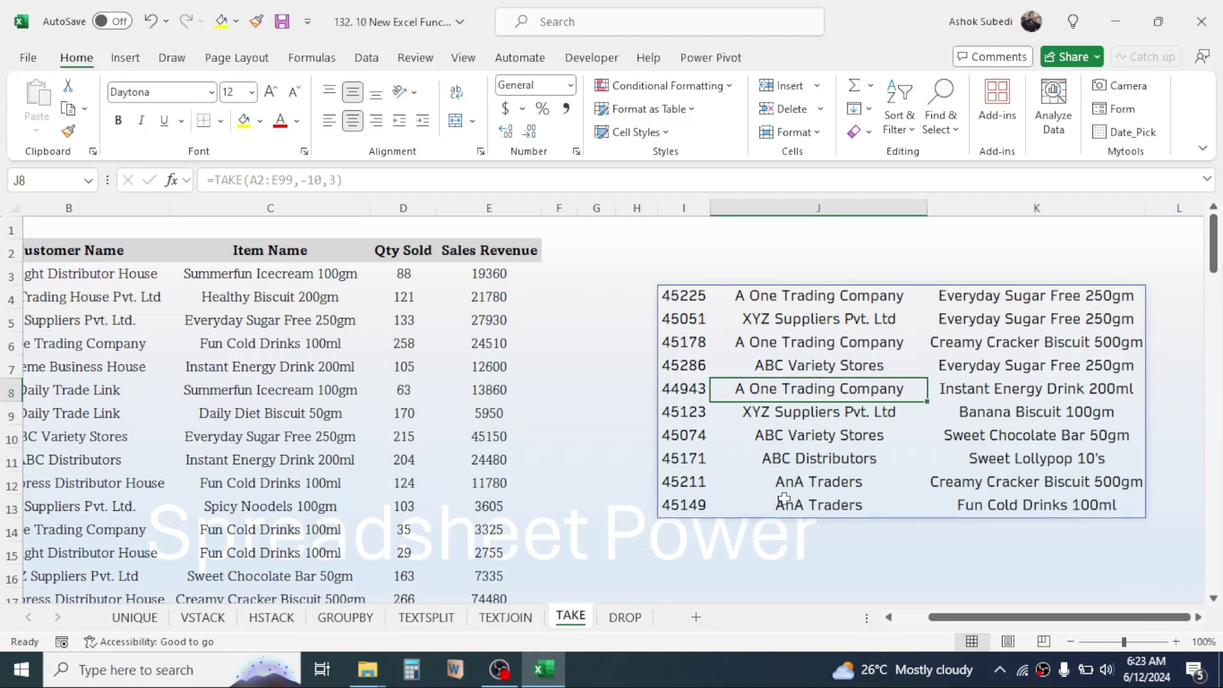
click(677, 296)
double_click(684, 296)
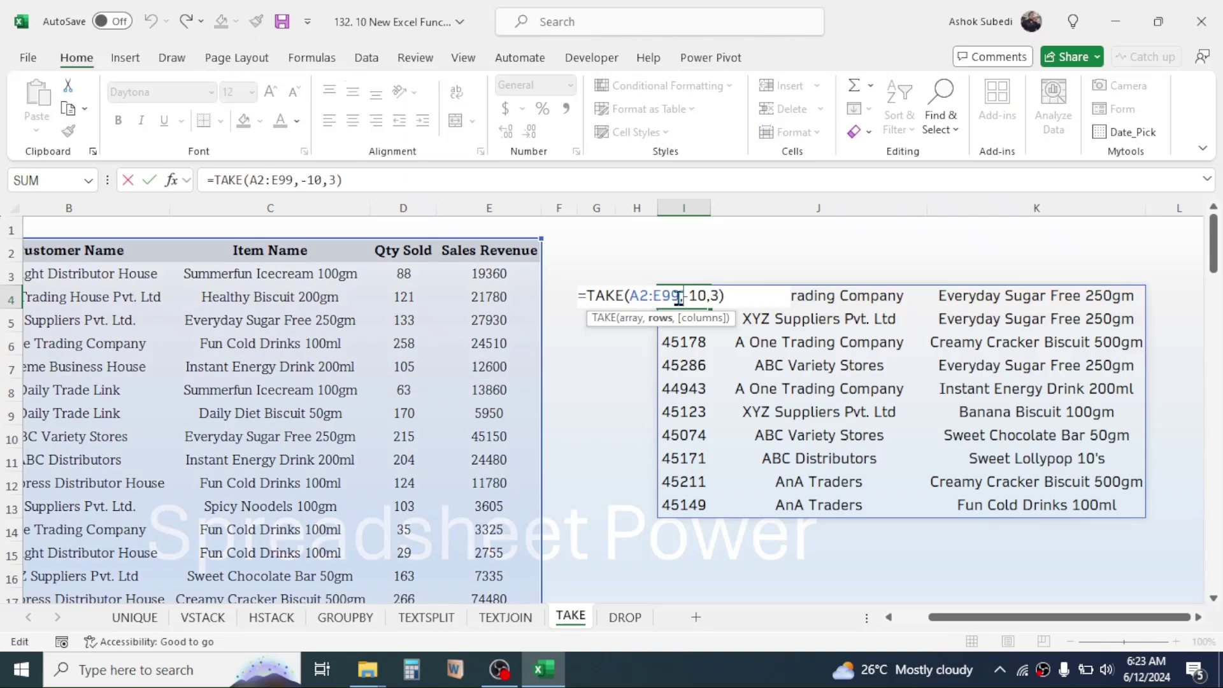
click(332, 181)
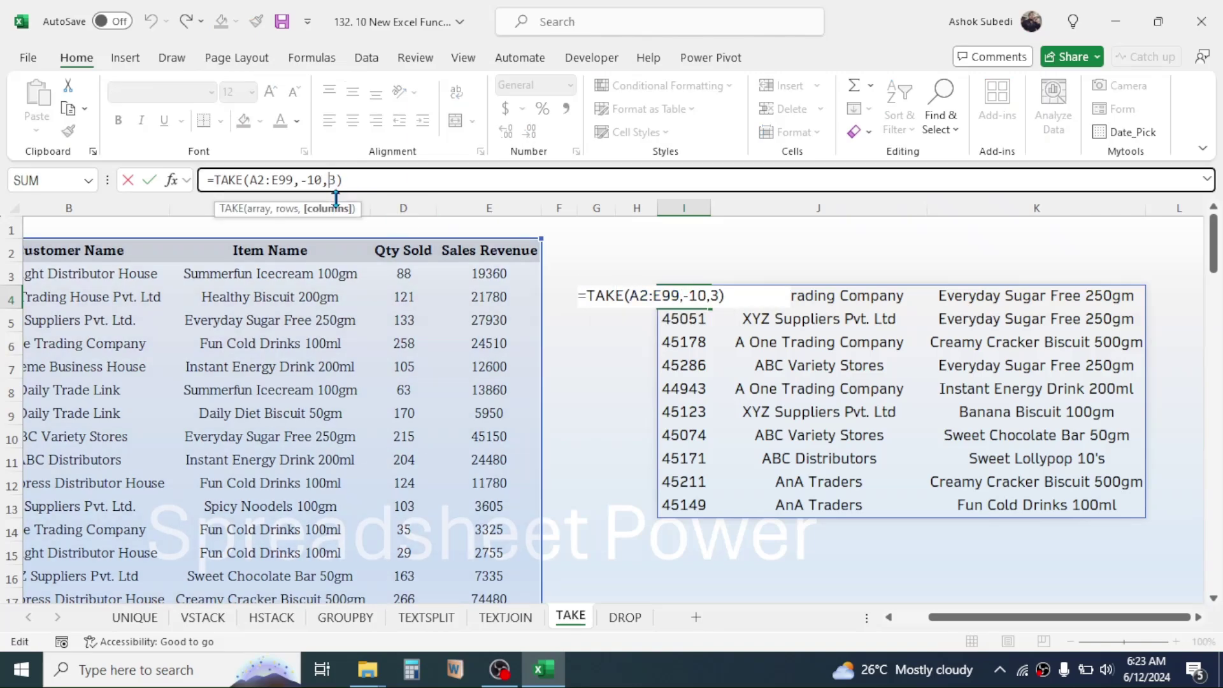
text(-)
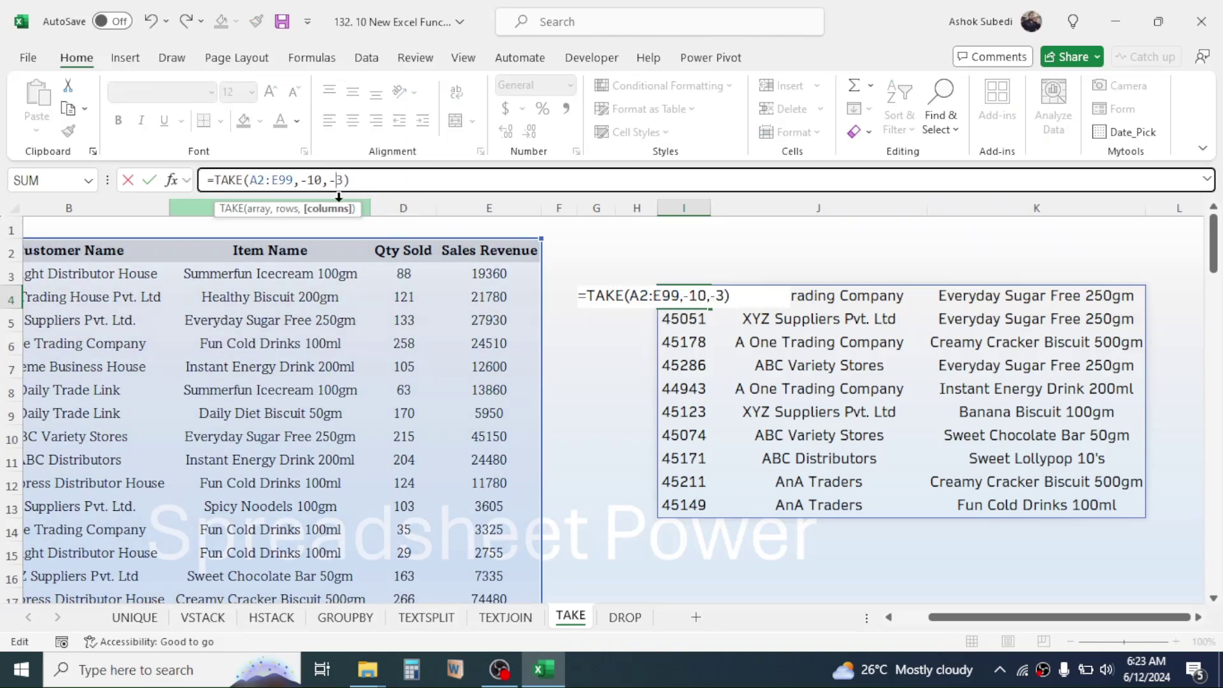
key(Return)
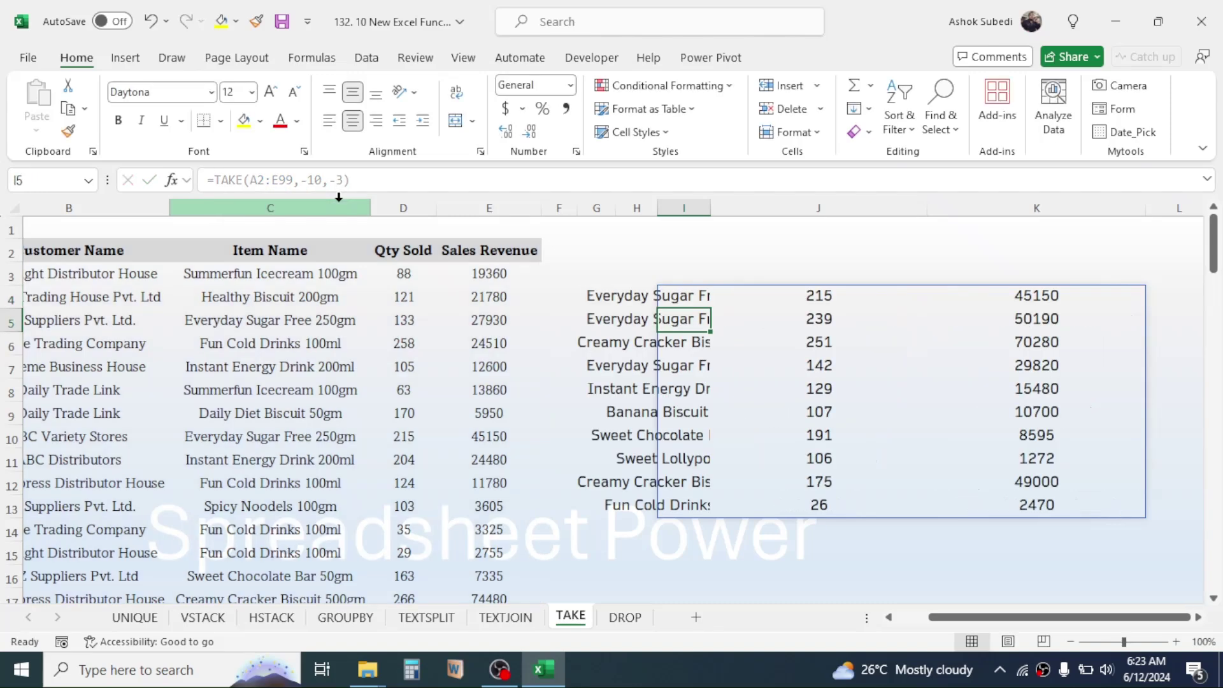
click(757, 408)
click(627, 361)
click(843, 348)
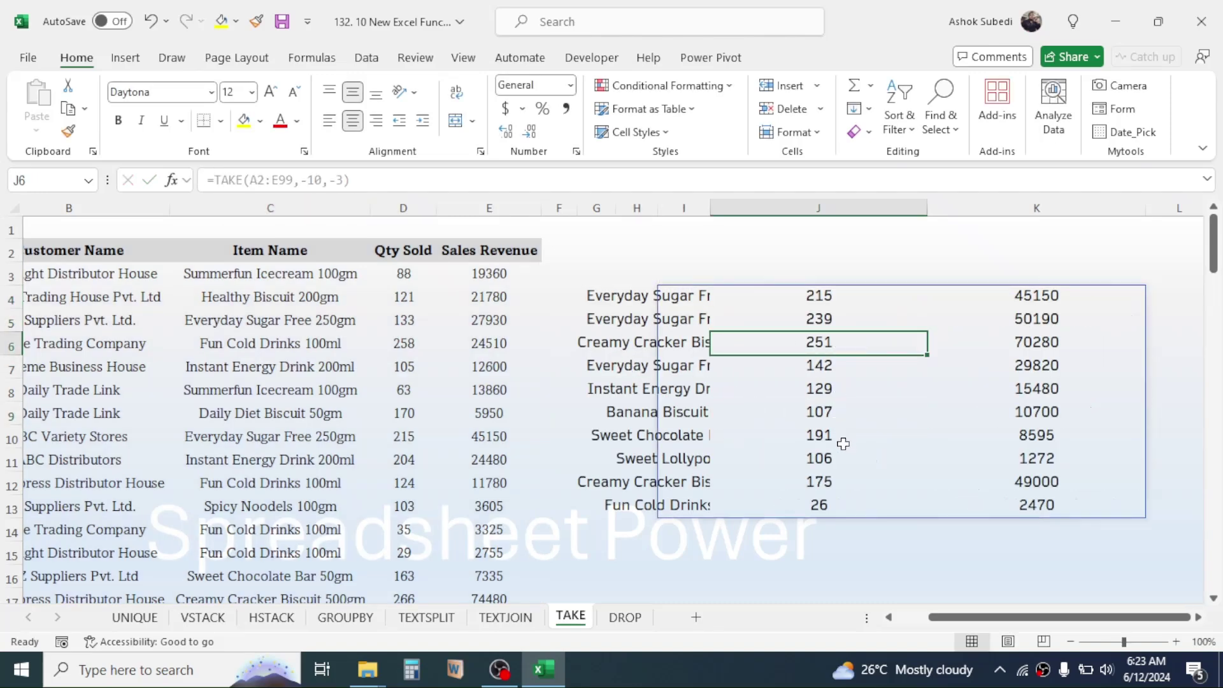
click(990, 417)
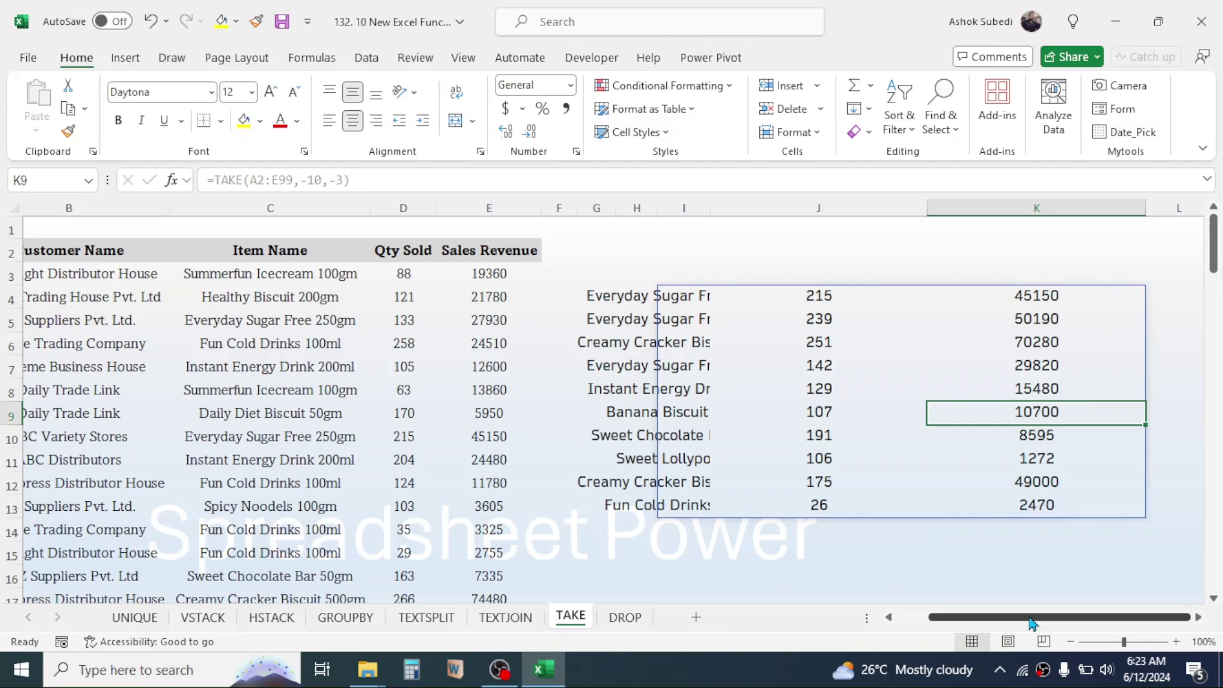
On the DROP sheet, start a DROP formula in H4 with the whole sales table A2:E99 as the array.
click(625, 617)
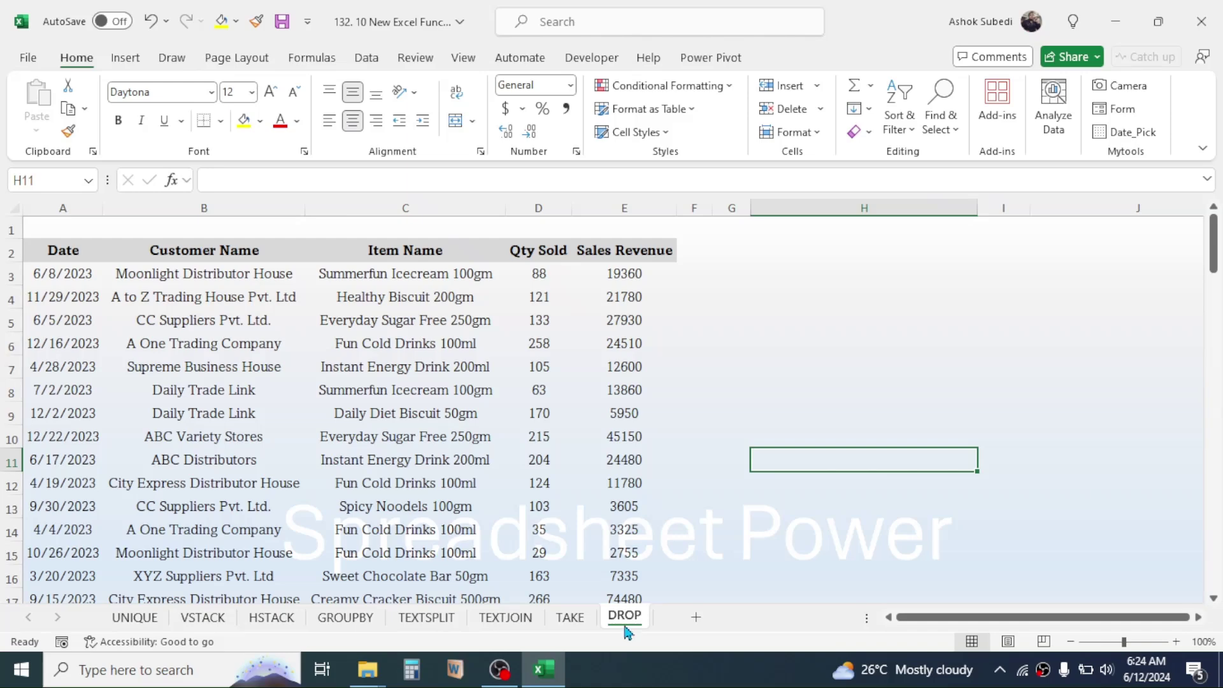
click(788, 278)
click(801, 304)
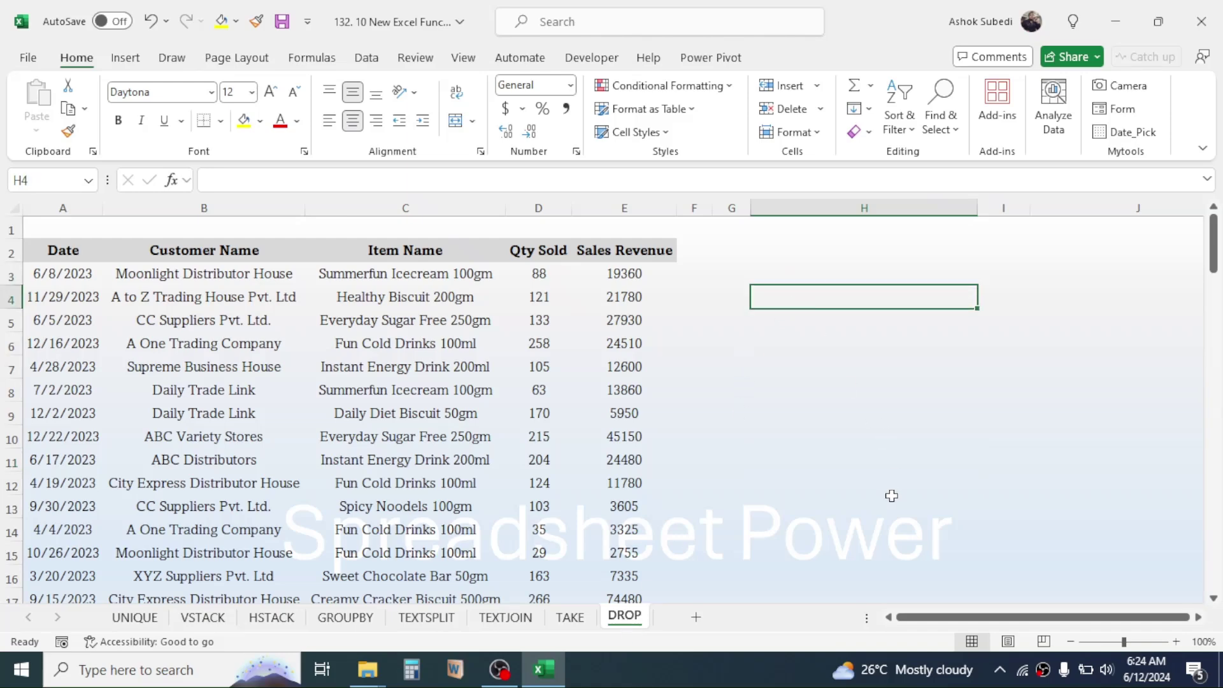
text(=)
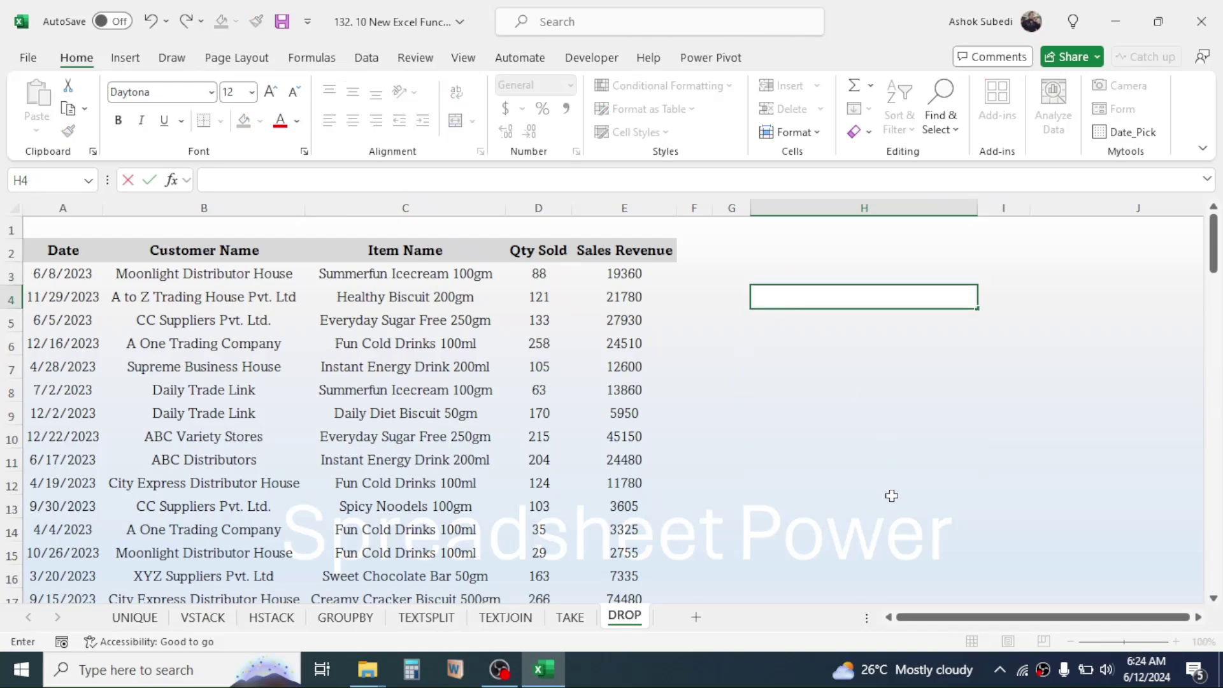
text(=)
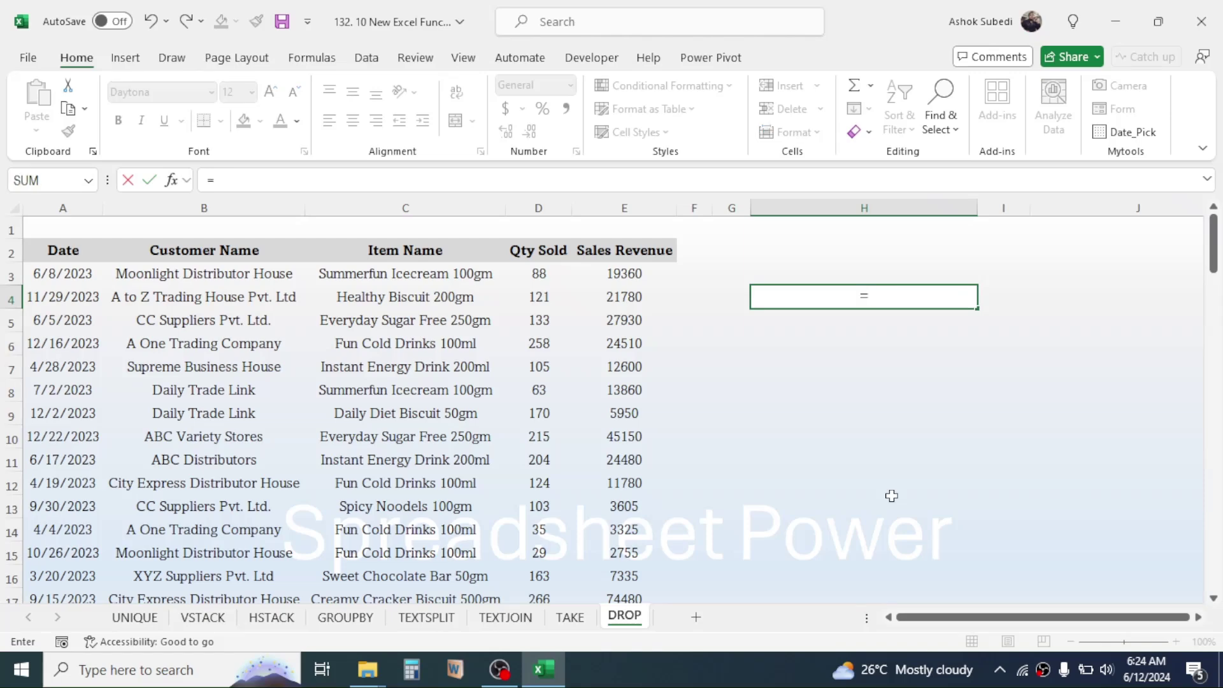
text(DROP()
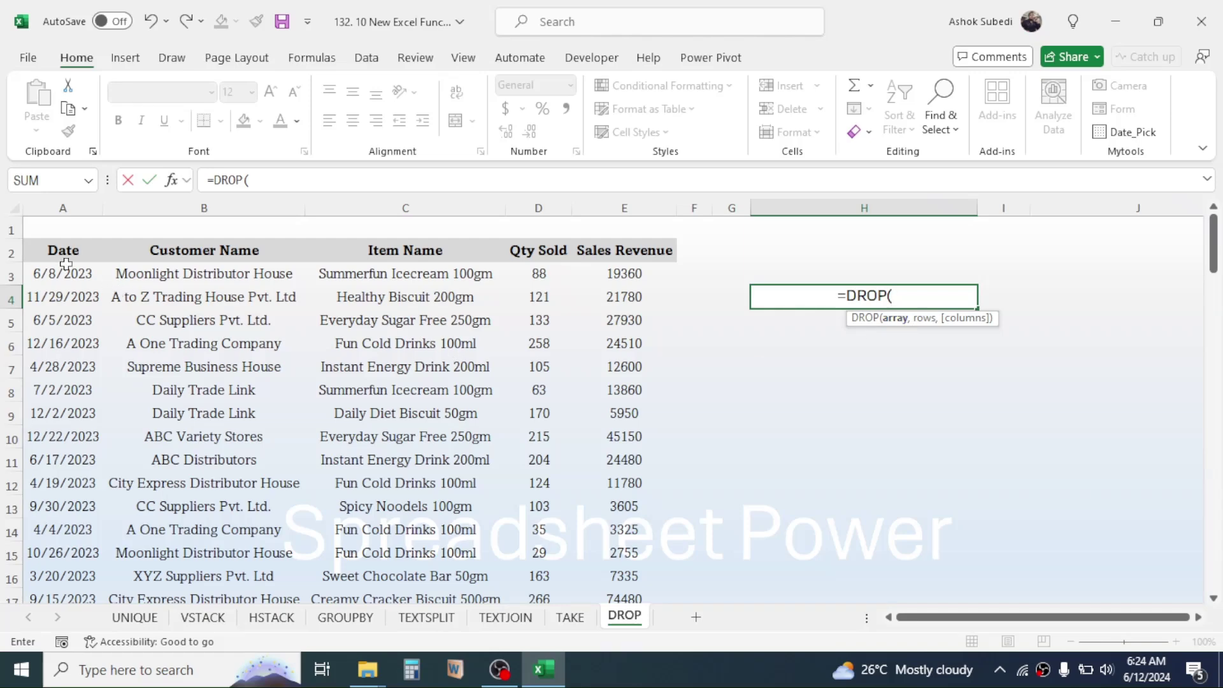
drag(65, 260, 587, 445)
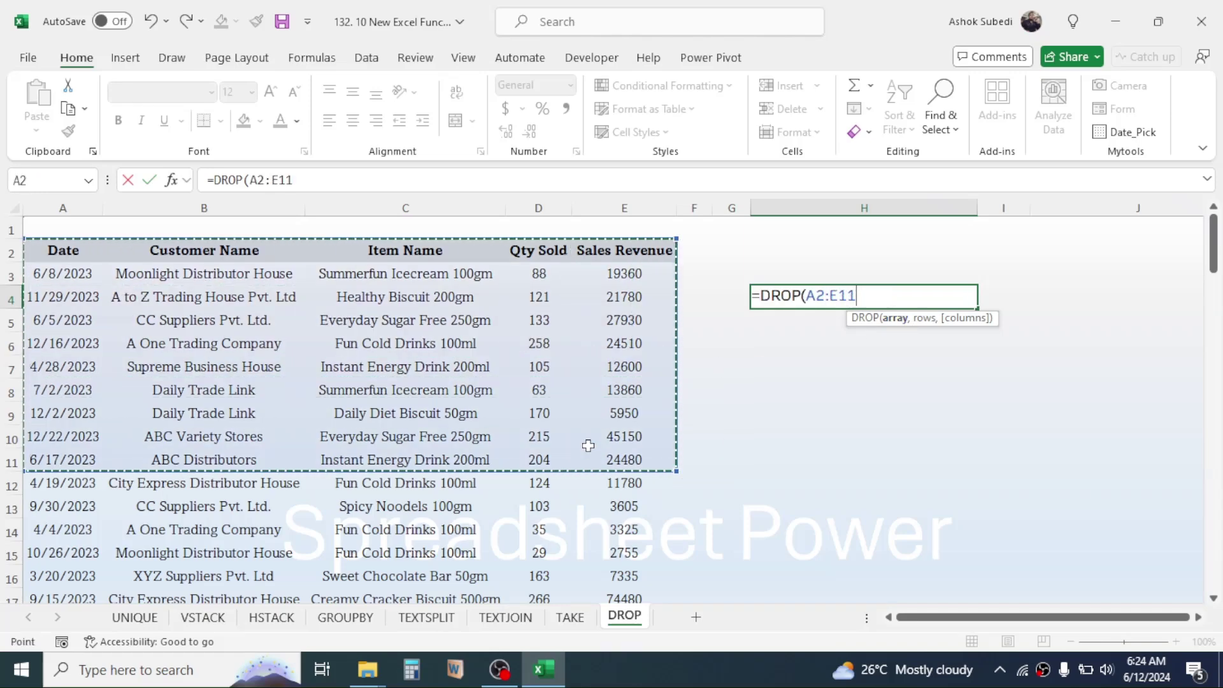
key(ctrl+shift+Down)
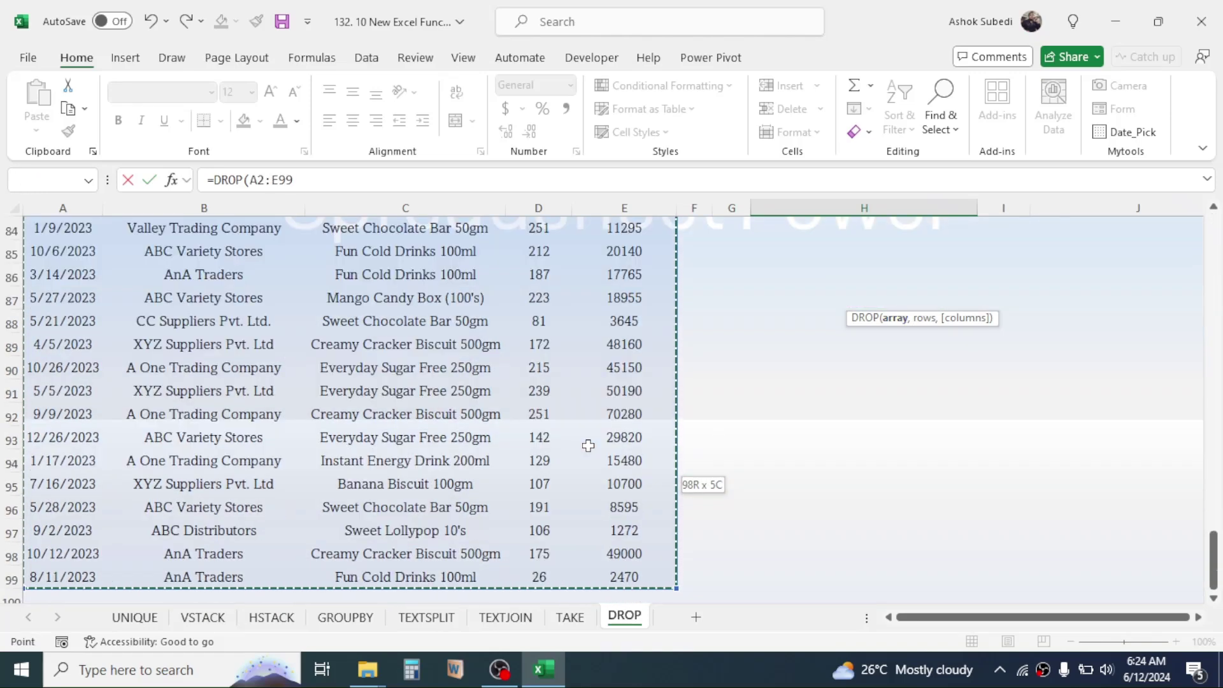
text(,)
Complete the DROP formula in H4 with 4 rows and 2 columns.
drag(1216, 564, 1217, 214)
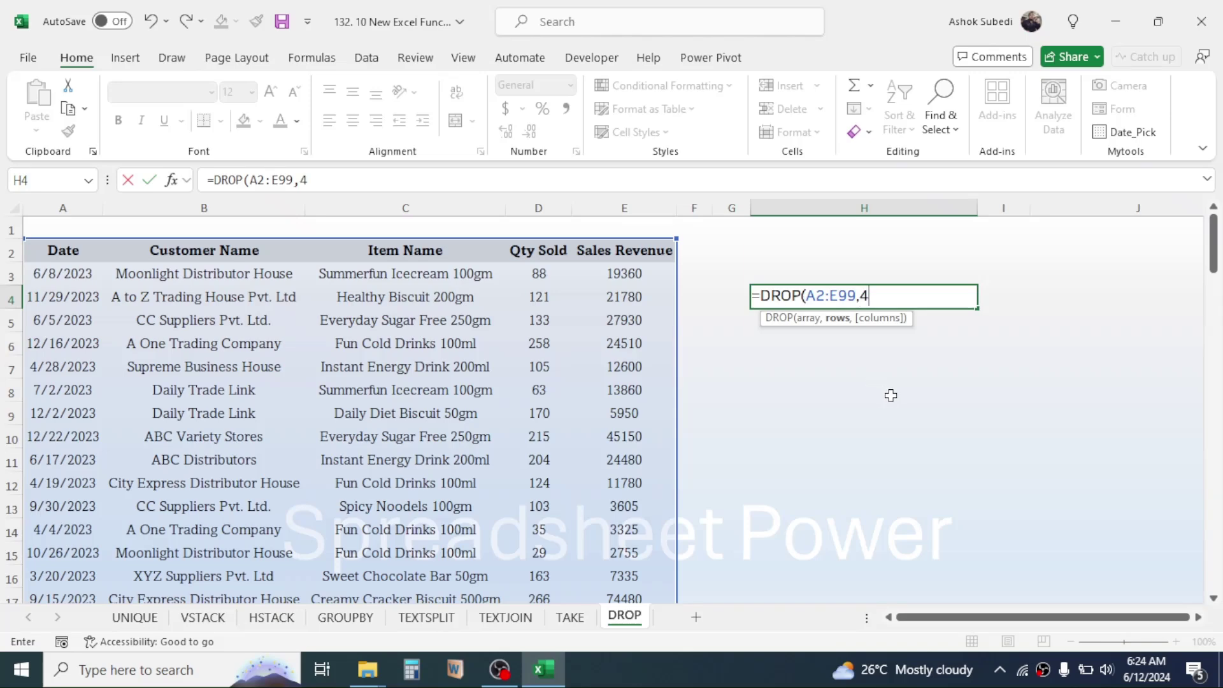
text(4,)
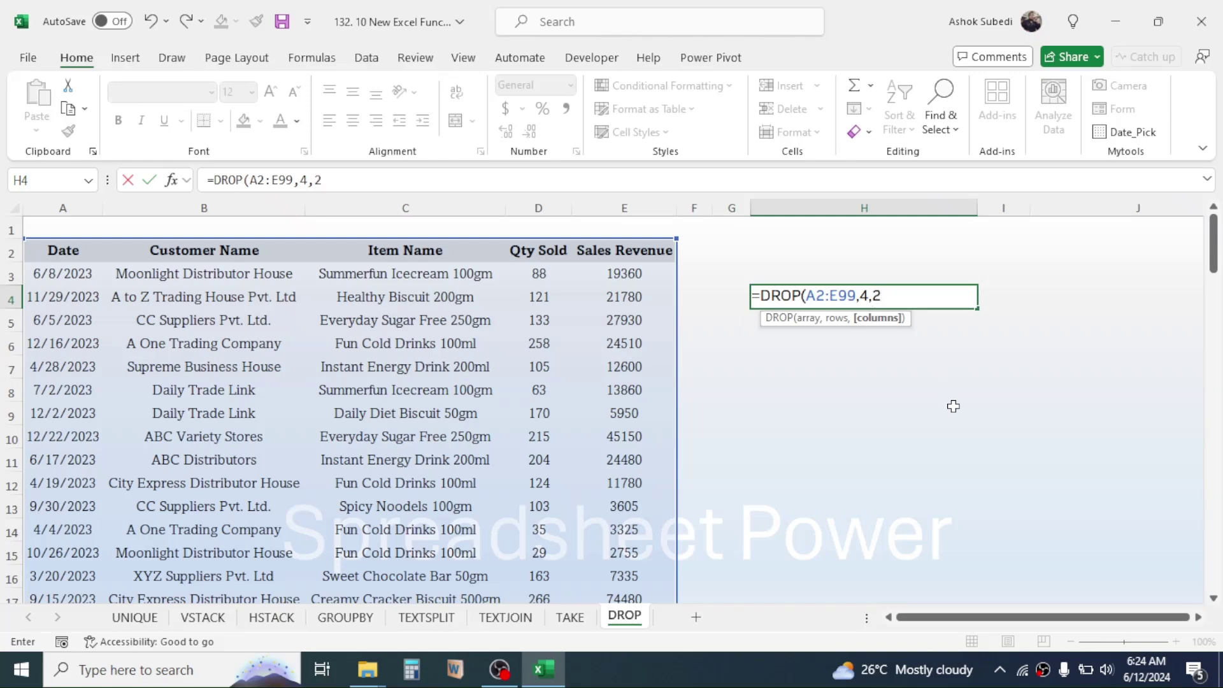
text(2))
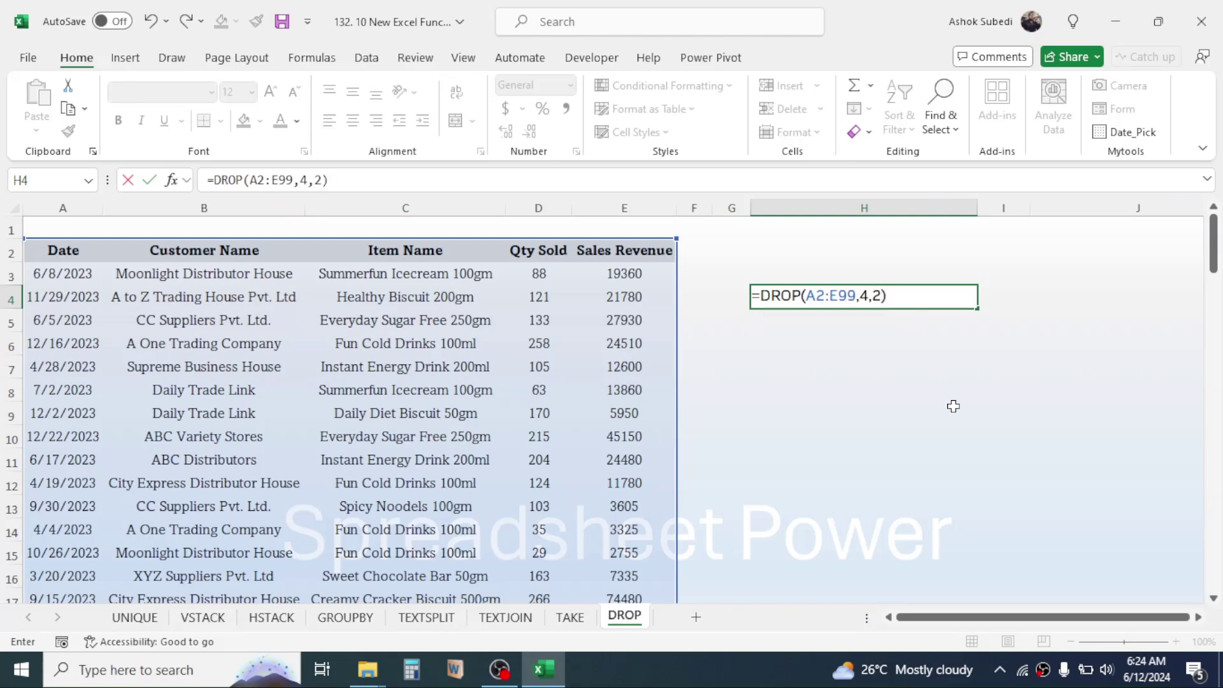
key(Return)
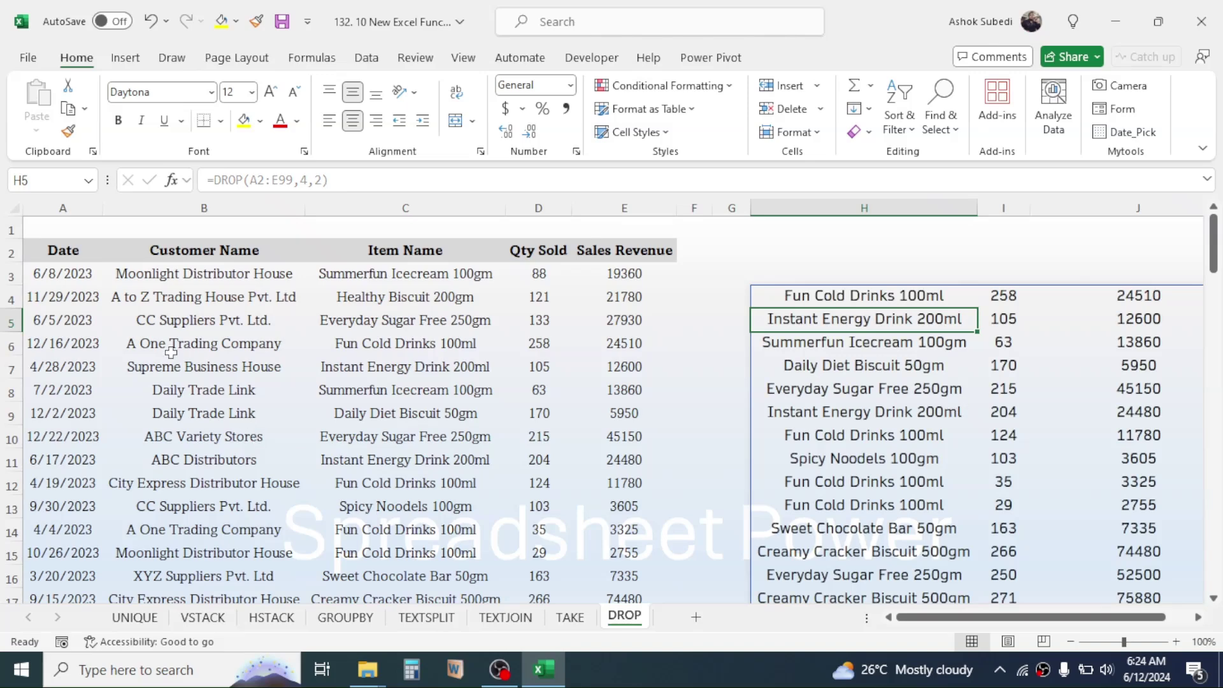
Select the source cells A2:A5 and C2:C5 that DROP excludes, and check row 6 of the table against the output.
drag(63, 250, 63, 320)
drag(415, 248, 393, 320)
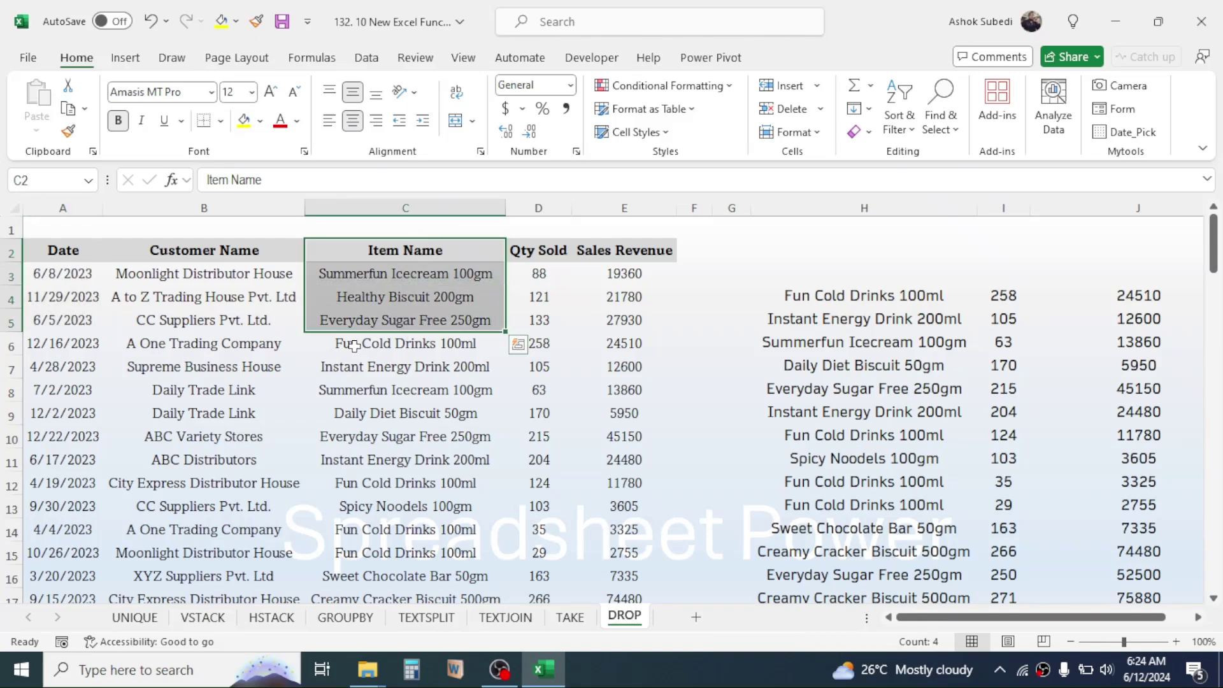
click(387, 347)
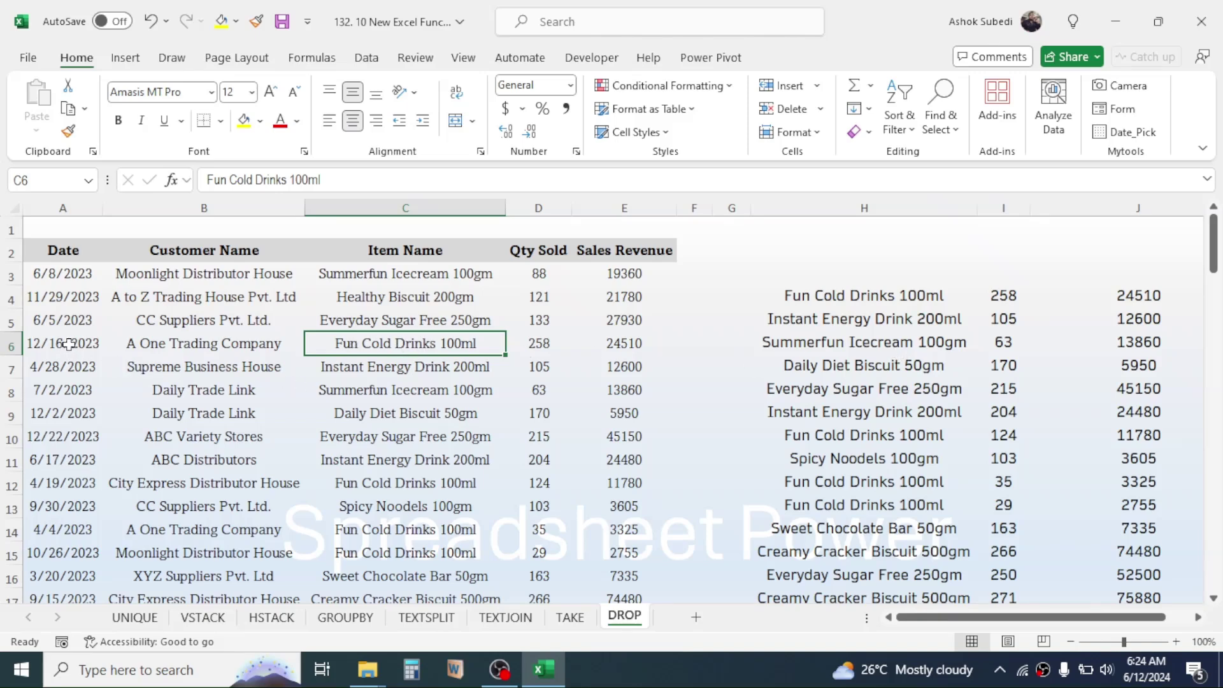
click(250, 346)
click(79, 347)
click(165, 345)
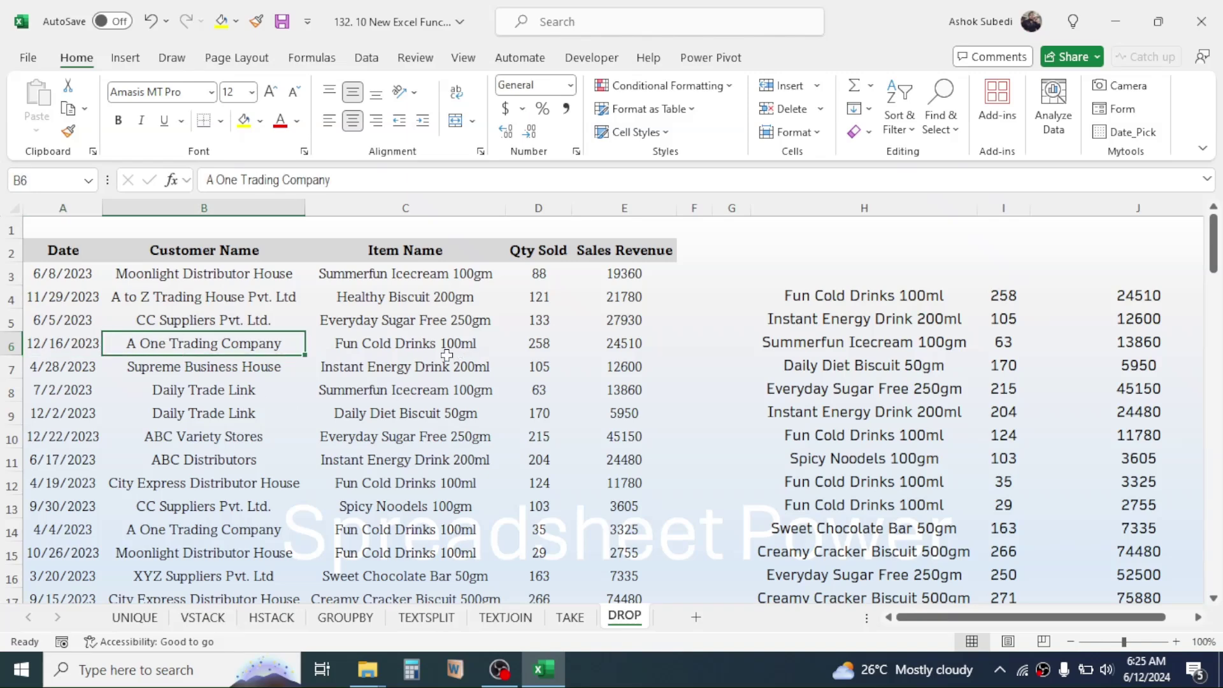
click(371, 344)
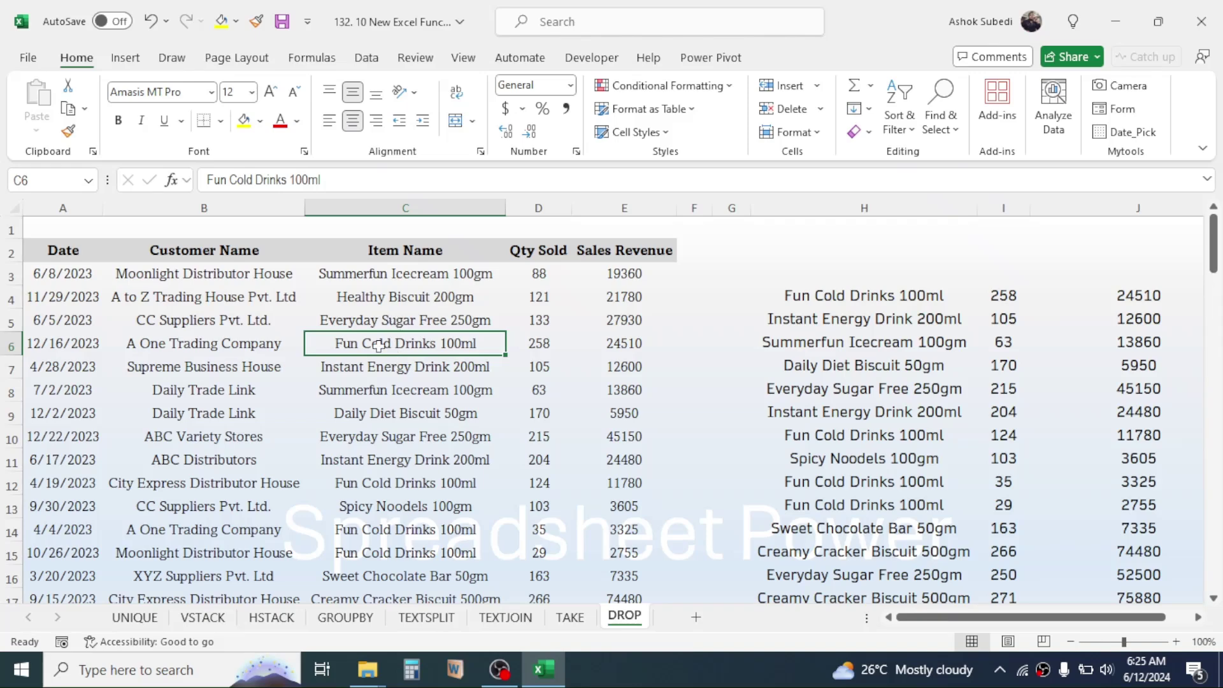
Change the rows argument of the DROP formula in H4 to -4 to exclude the last four rows.
click(816, 303)
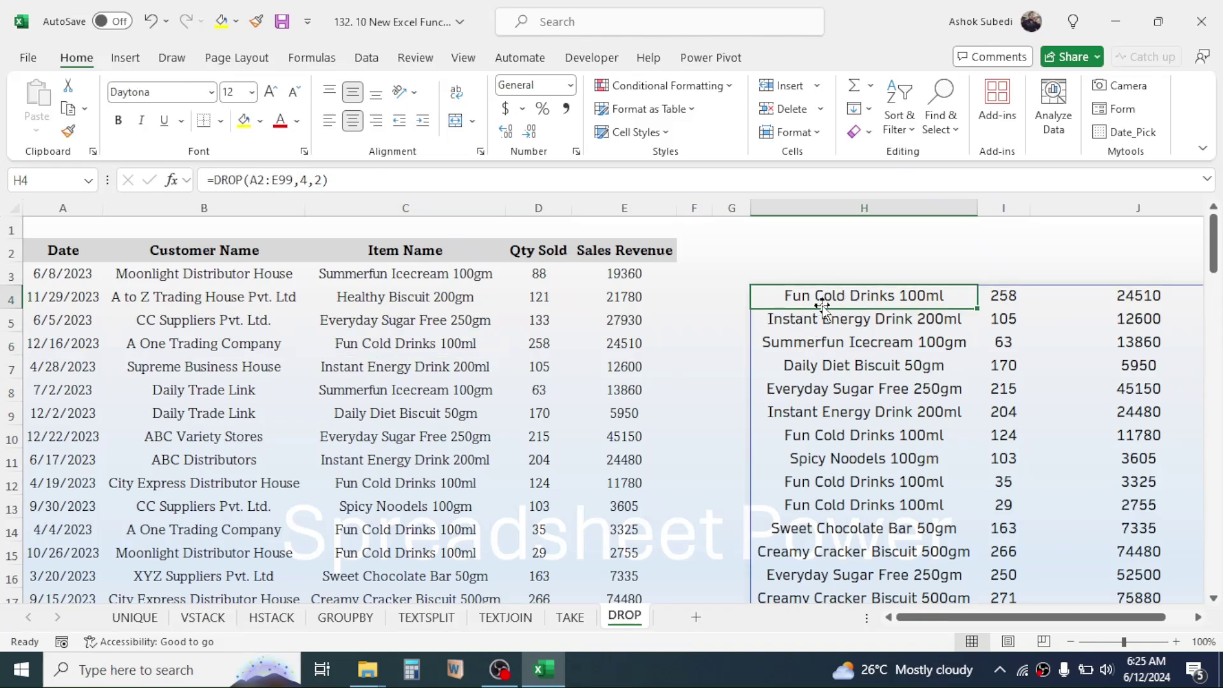
double_click(303, 181)
text(4)
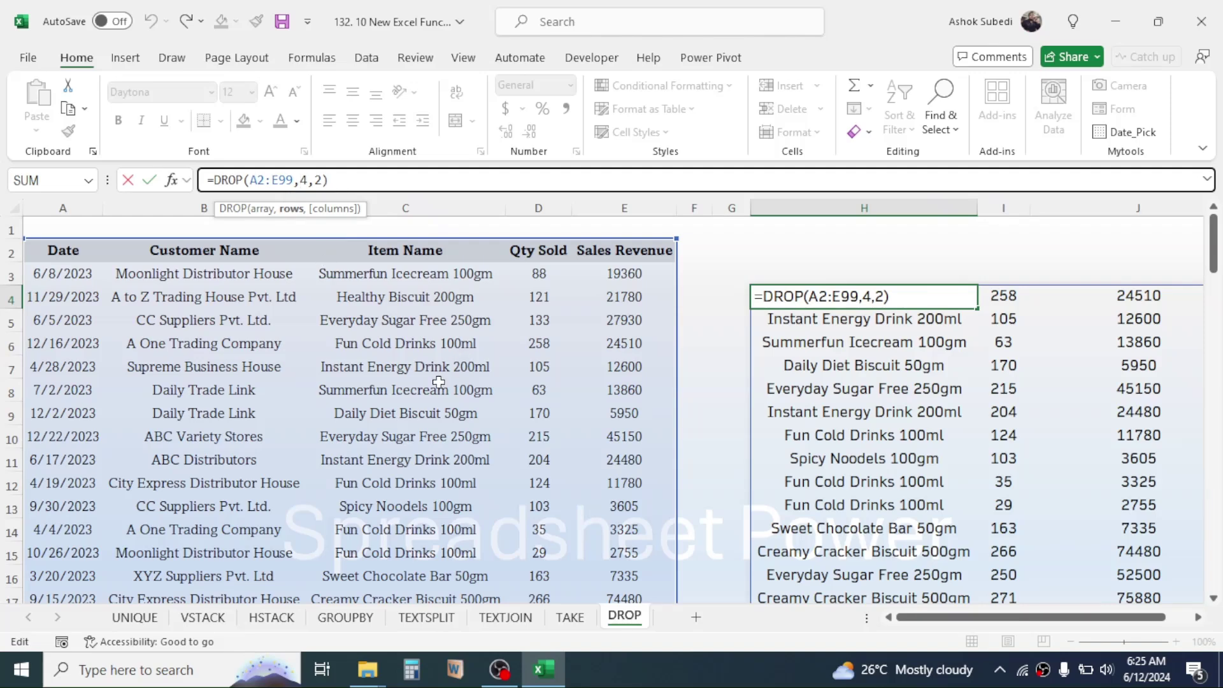
key(Left)
text(-)
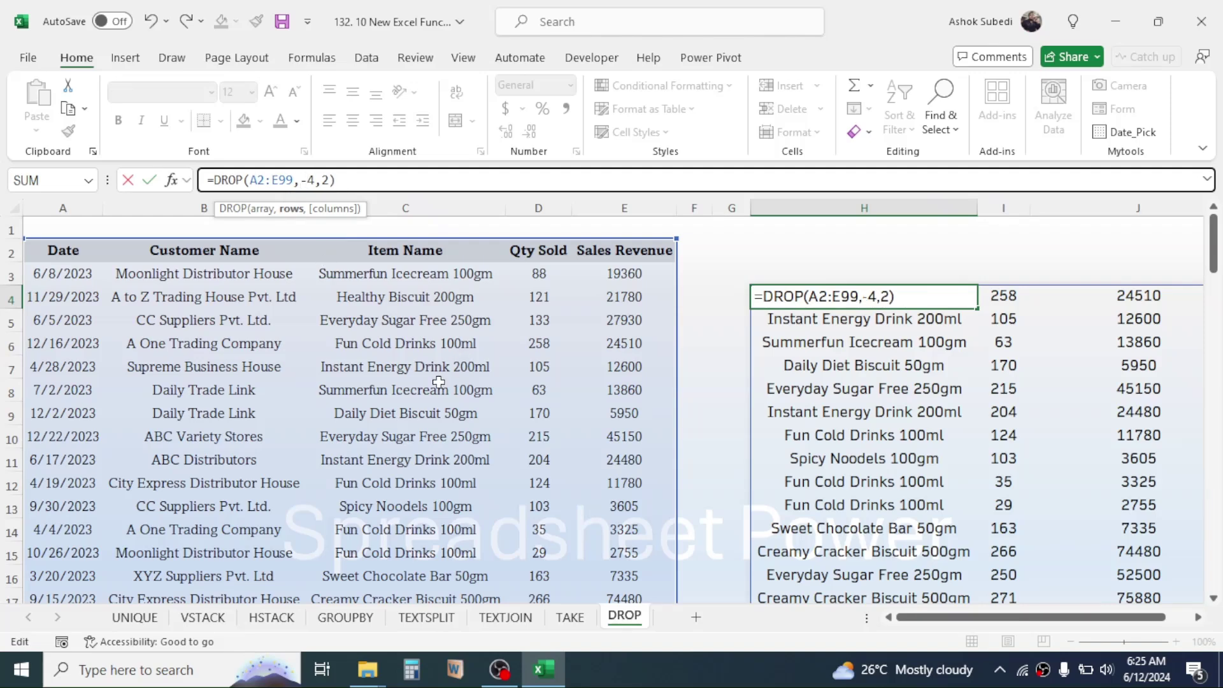
key(Return)
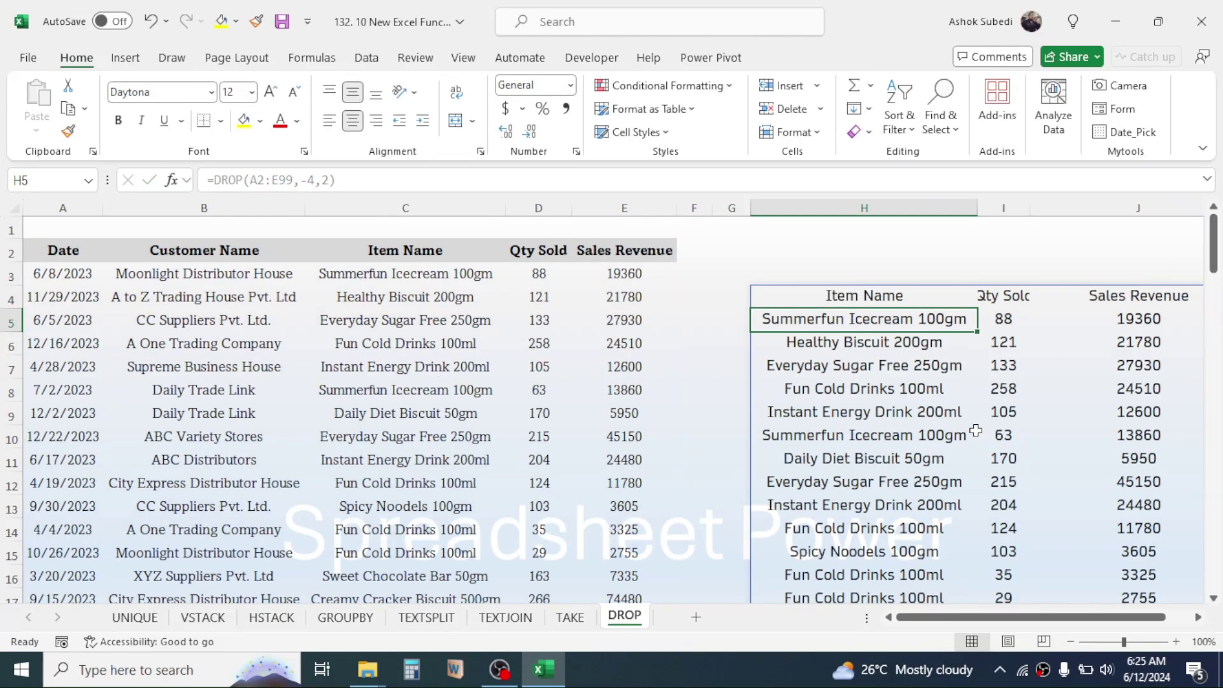
Select the last four item names of the source table, C96:C99, to compare them with the end of the DROP output.
drag(1217, 223, 1217, 230)
drag(1216, 403, 1214, 562)
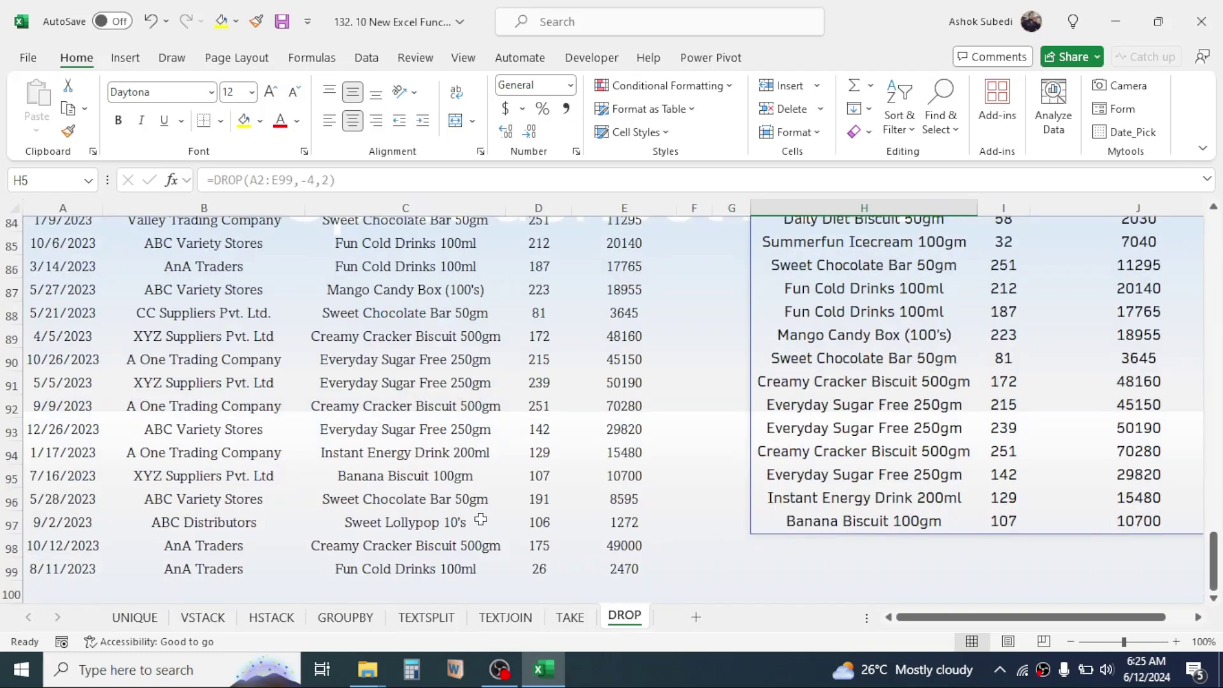
drag(418, 510, 410, 564)
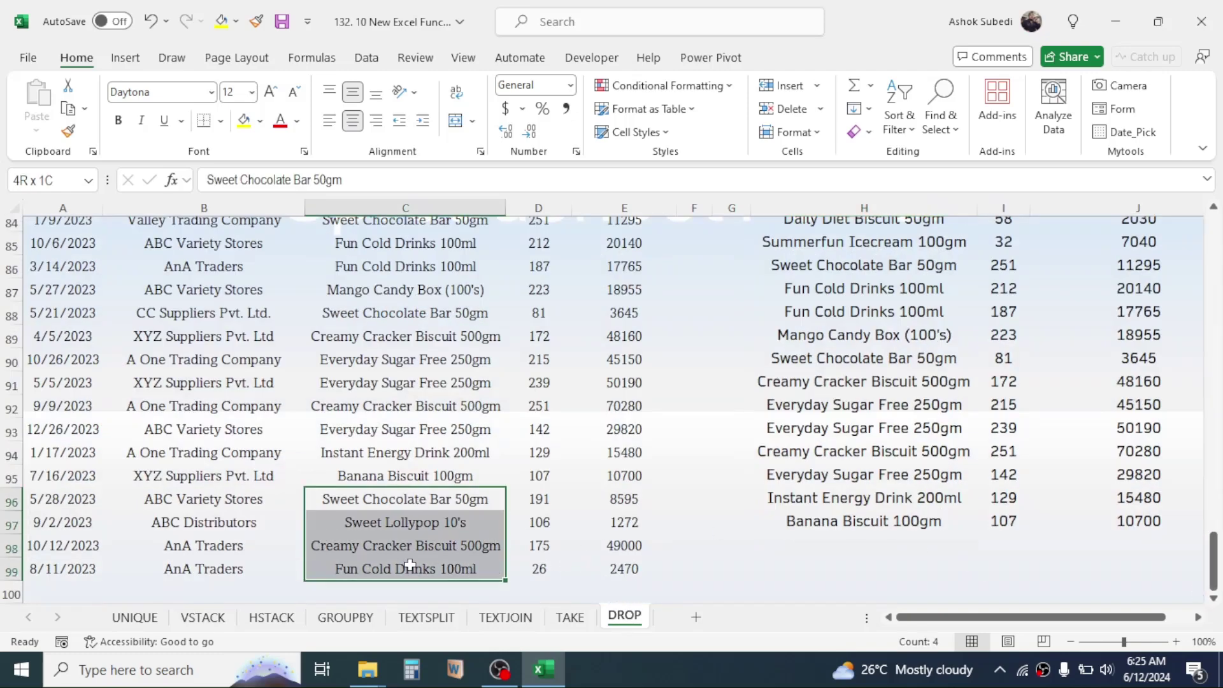
Change the columns argument of the DROP formula in H4 to -2 to exclude the last two columns.
drag(1214, 561, 1214, 245)
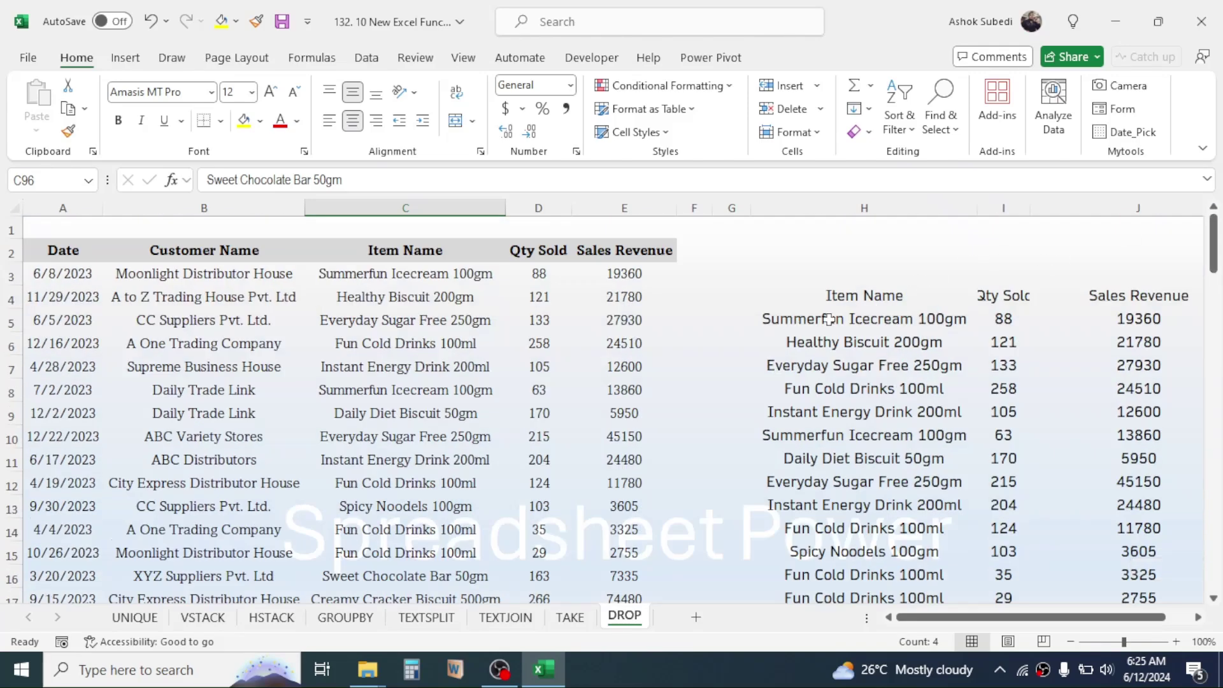
click(845, 300)
click(324, 182)
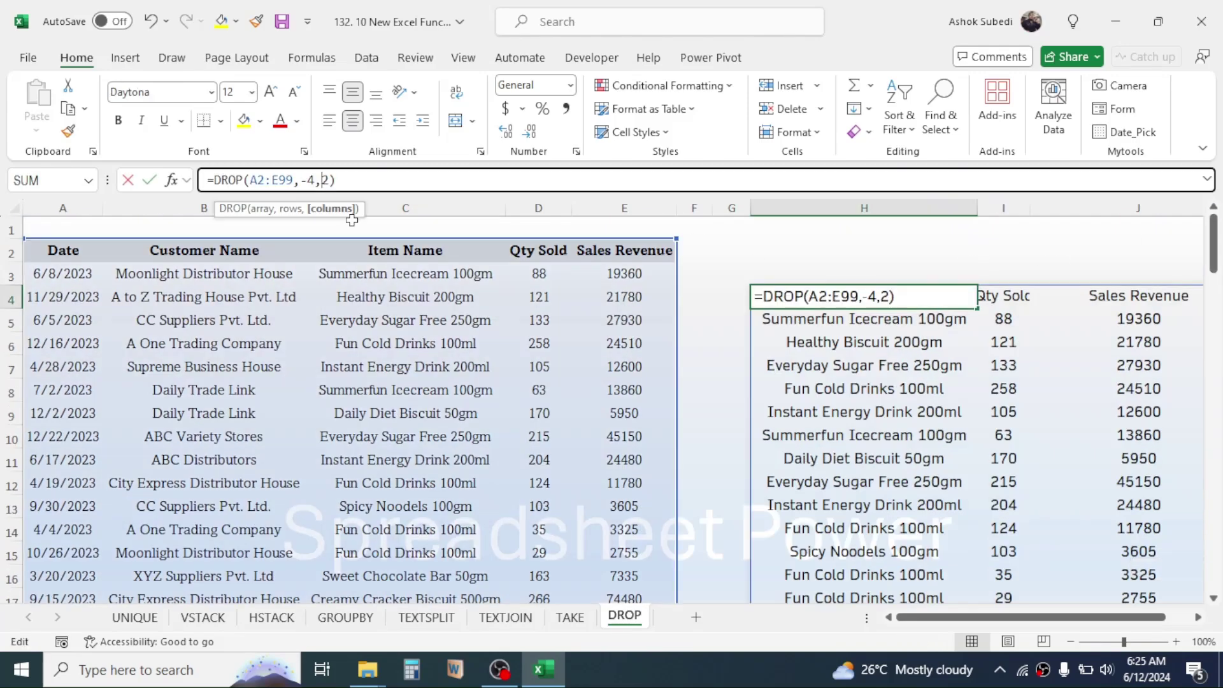
text(-)
key(Return)
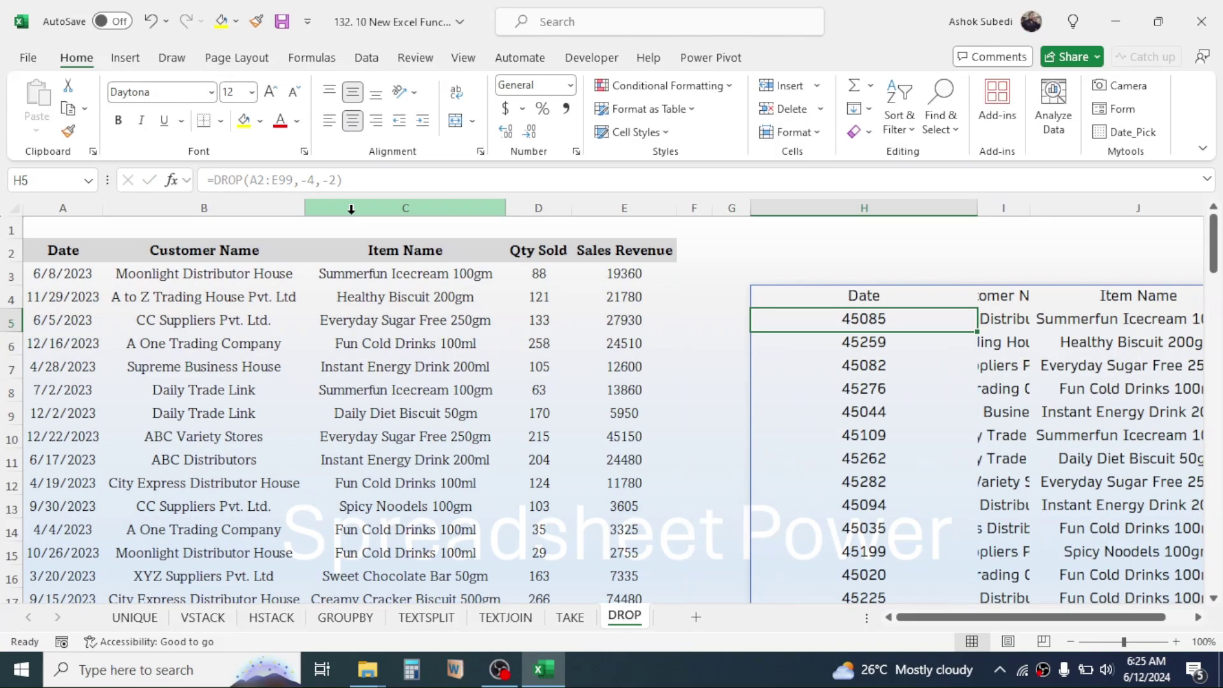
drag(971, 617, 995, 617)
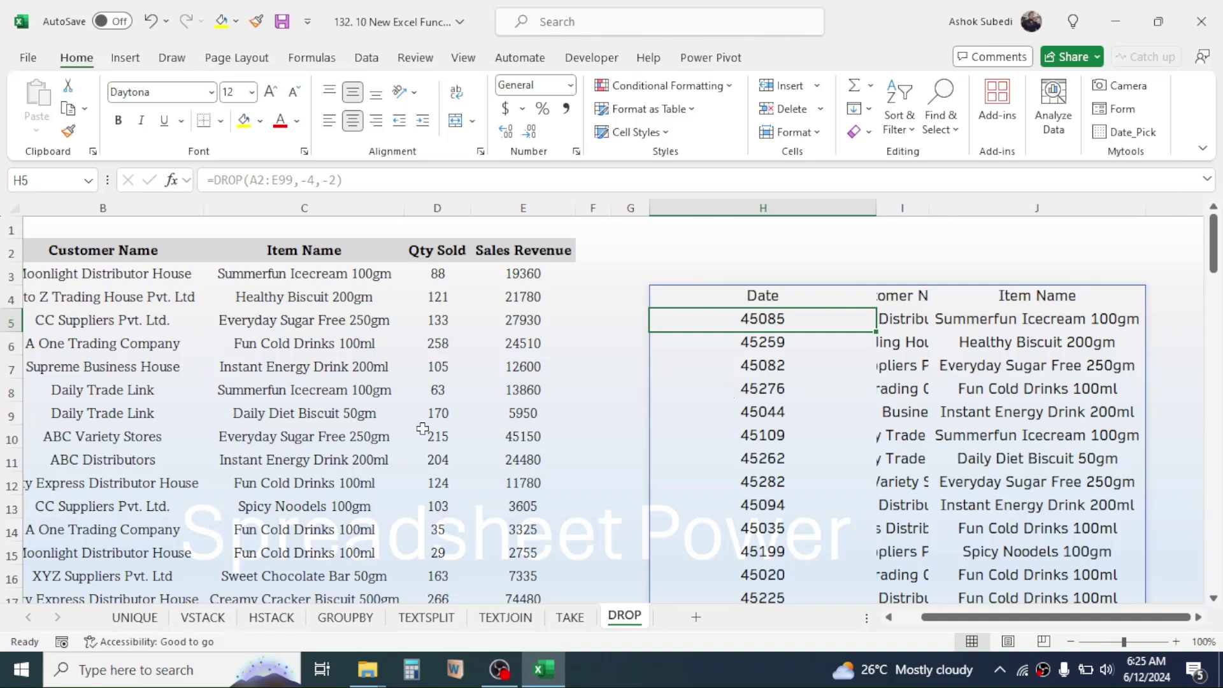
click(779, 227)
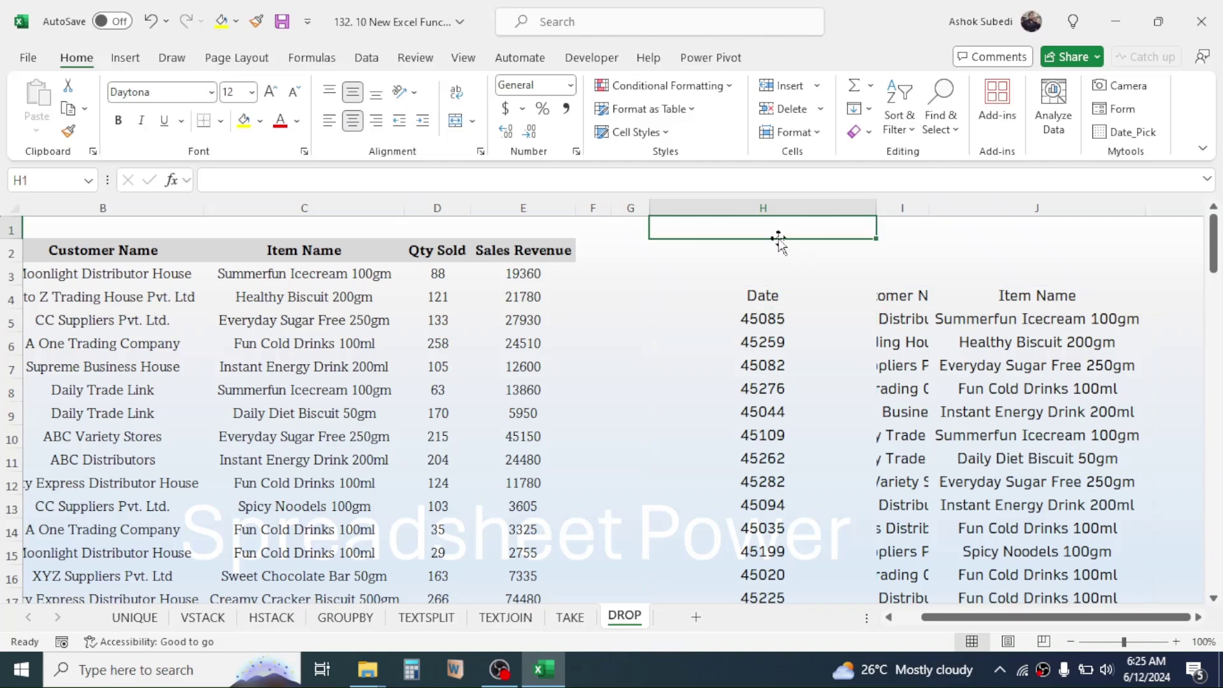
click(906, 230)
click(959, 226)
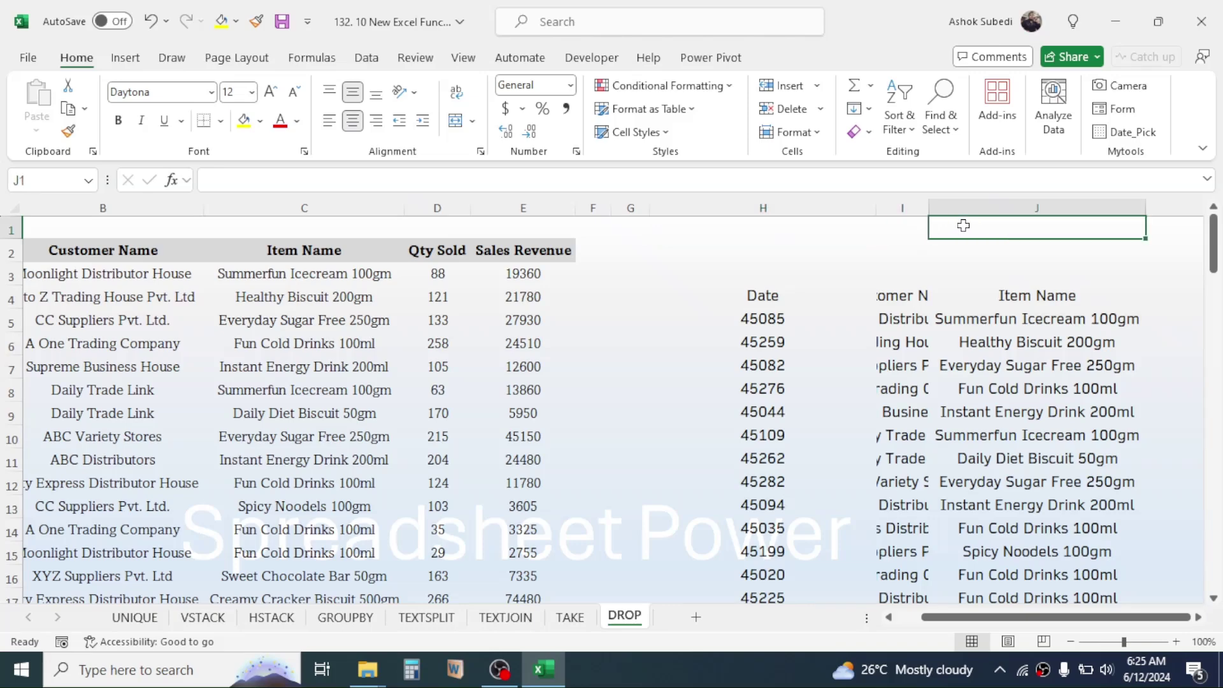